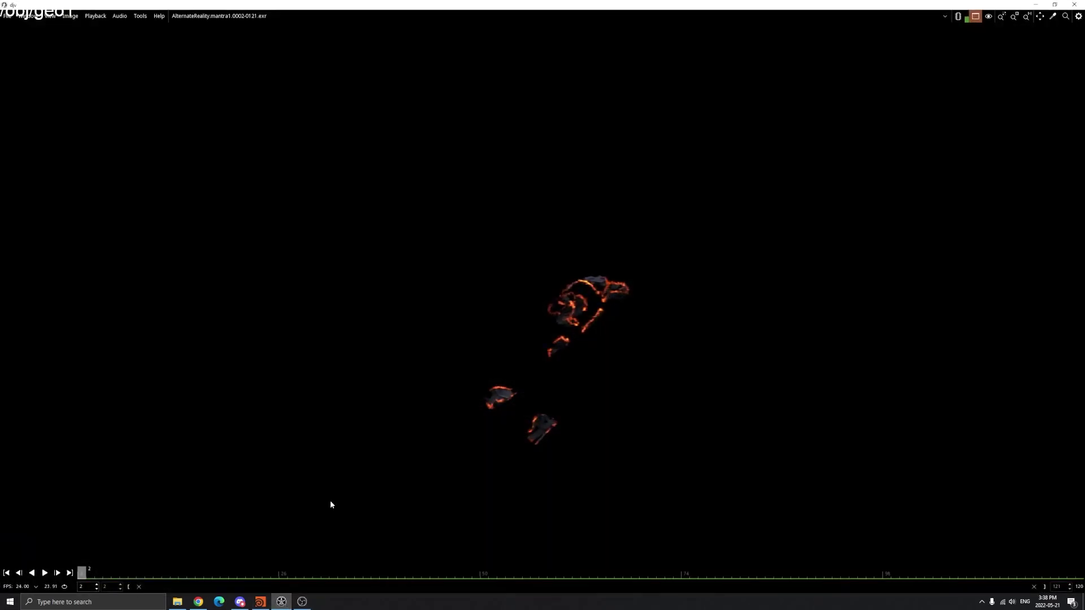
- Scrub the rendered burning-bandage sequence to frame 17, inspect the glowing edges closely, and return to frame 2
drag(87, 573, 207, 573)
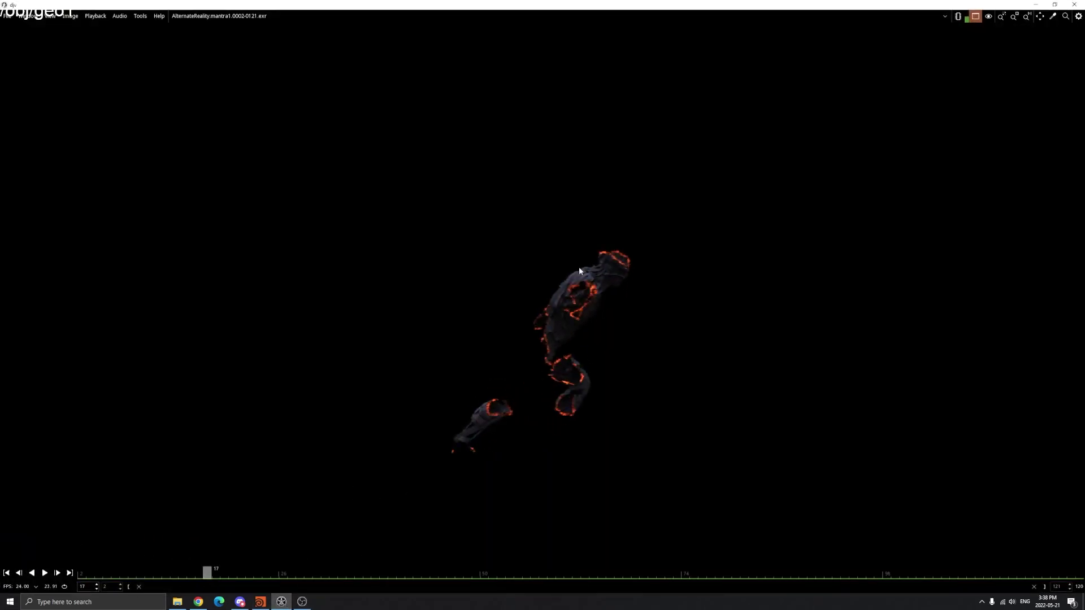
scroll(600, 249, up, 4)
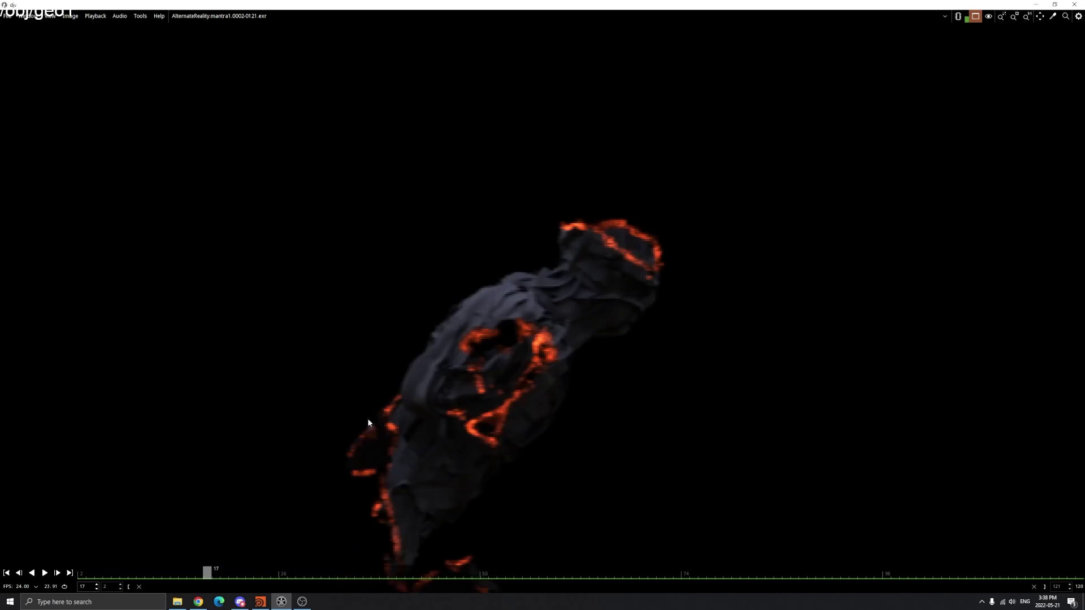
drag(200, 575, 68, 569)
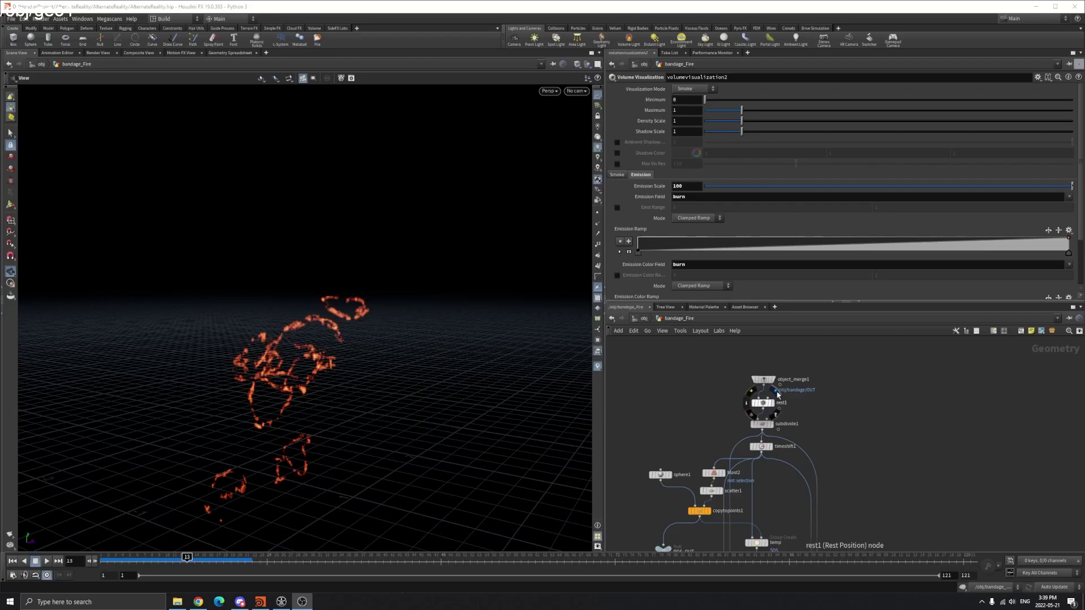
- Display the object_merge1 node's output and examine the bandaged figure at frame 26
scroll(766, 356, up, 2)
click(760, 389)
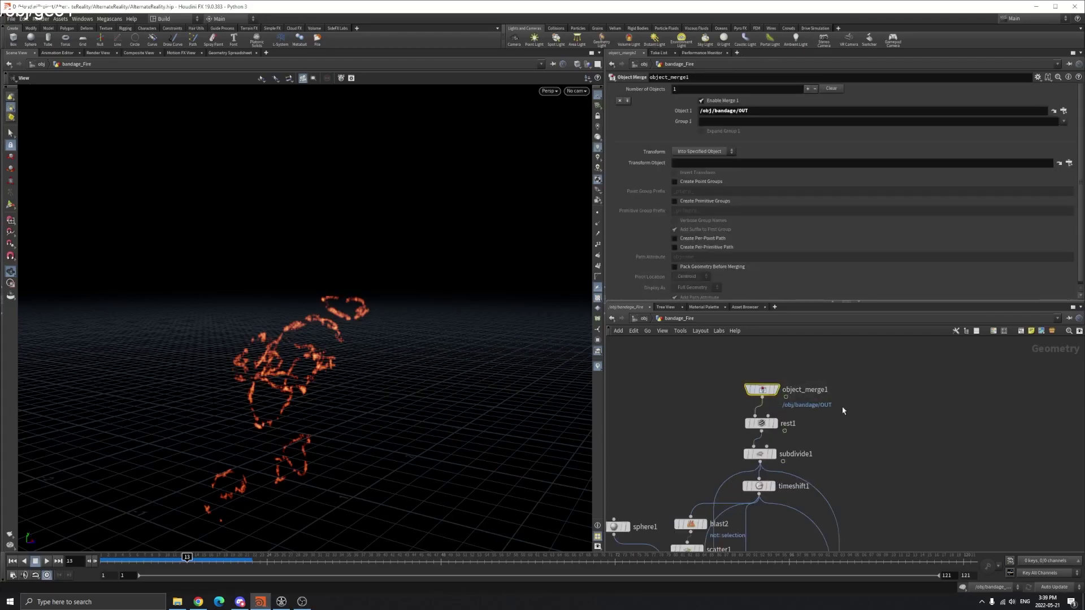
click(776, 389)
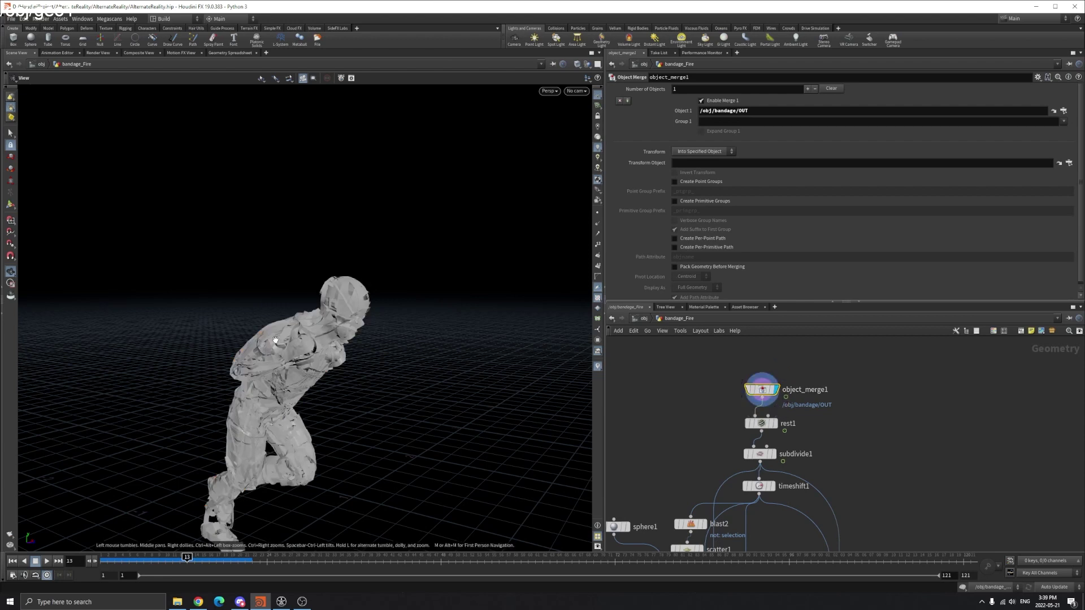
scroll(280, 340, up, 3)
drag(297, 320, 203, 474)
drag(146, 560, 280, 558)
scroll(339, 361, up, 3)
drag(395, 299, 322, 351)
scroll(798, 425, up, 2)
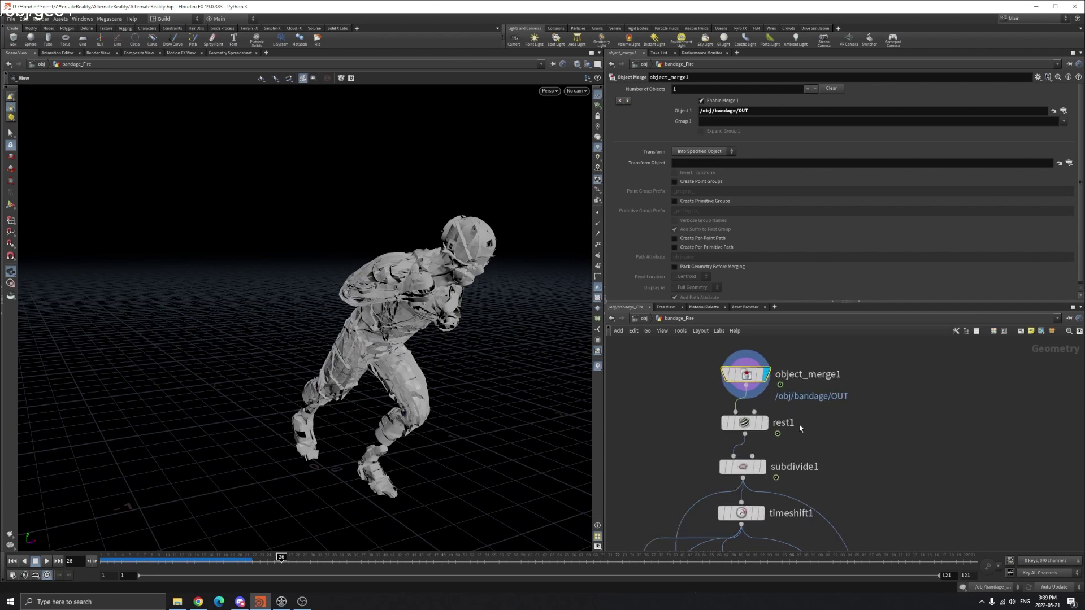
- Display the rest1 node's output and bypass that node
drag(666, 408, 755, 432)
click(765, 423)
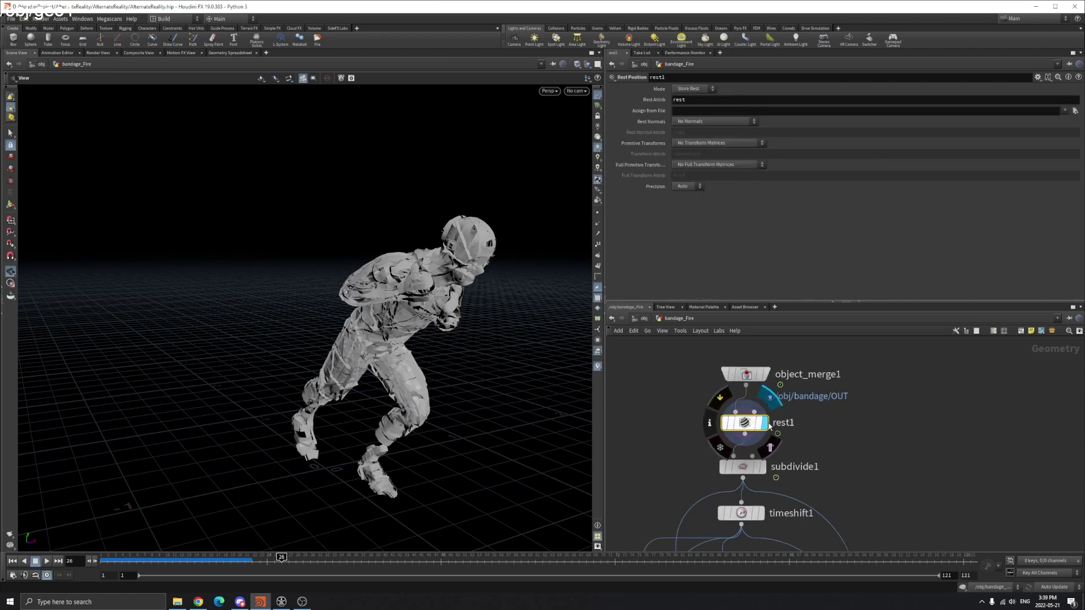
scroll(842, 427, down, 5)
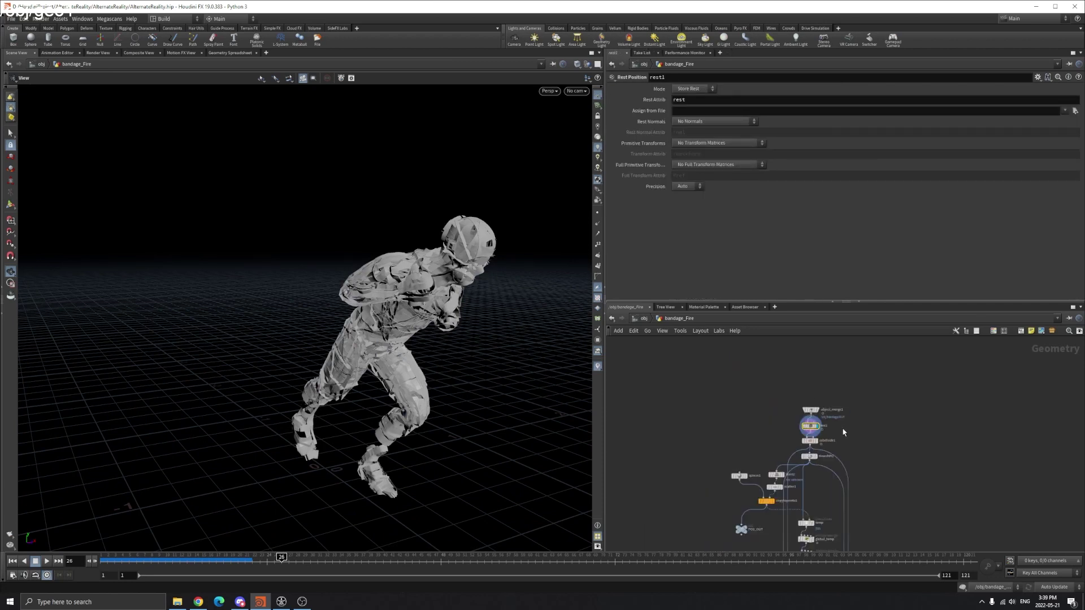
scroll(841, 428, up, 6)
scroll(838, 434, down, 3)
middle_drag(838, 434, 819, 374)
scroll(822, 439, down, 2)
scroll(823, 439, down, 2)
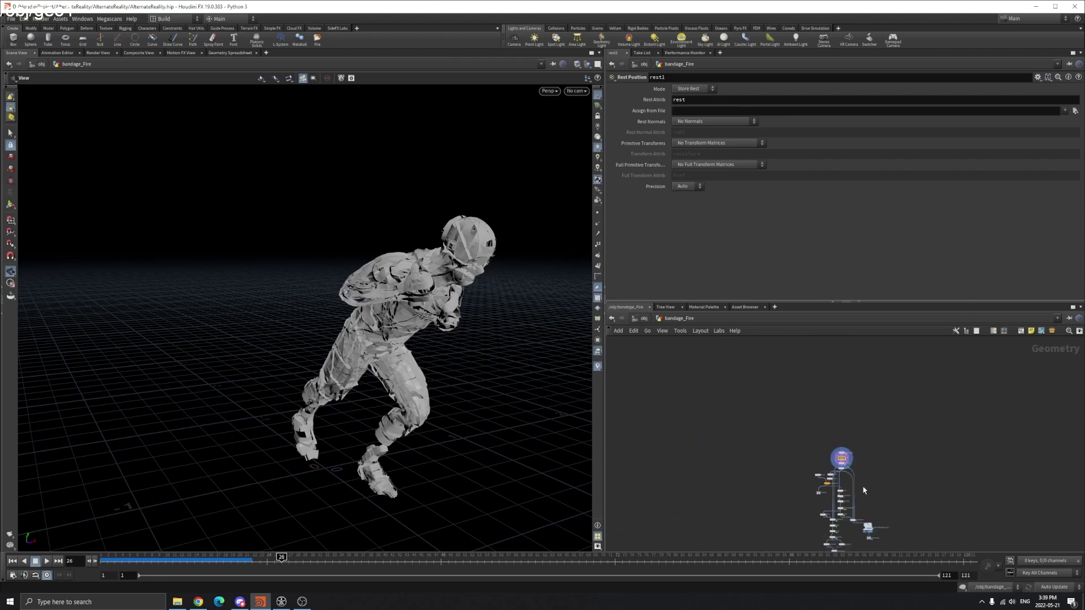
scroll(862, 486, up, 6)
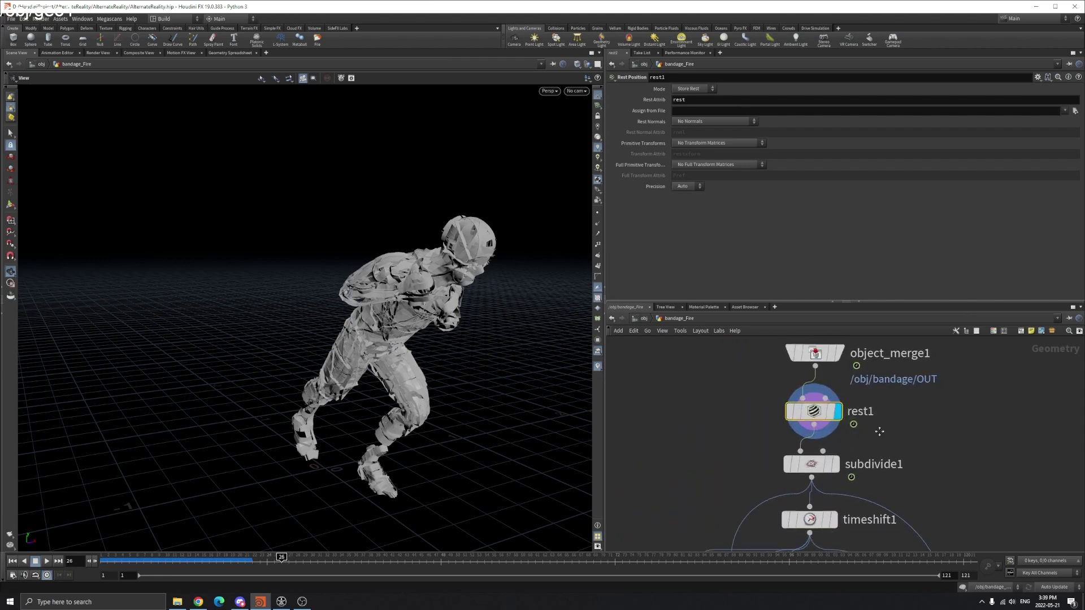
scroll(796, 416, down, 2)
click(734, 387)
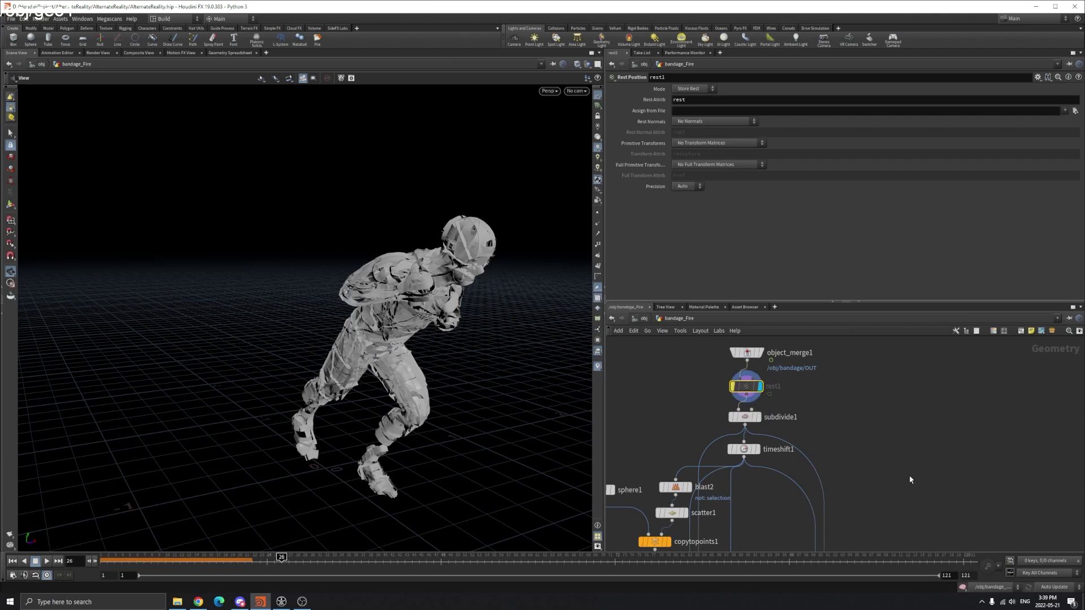
- Return the timeline to frame 1 and display the subdivide1 output in wireframe on the torso
click(12, 561)
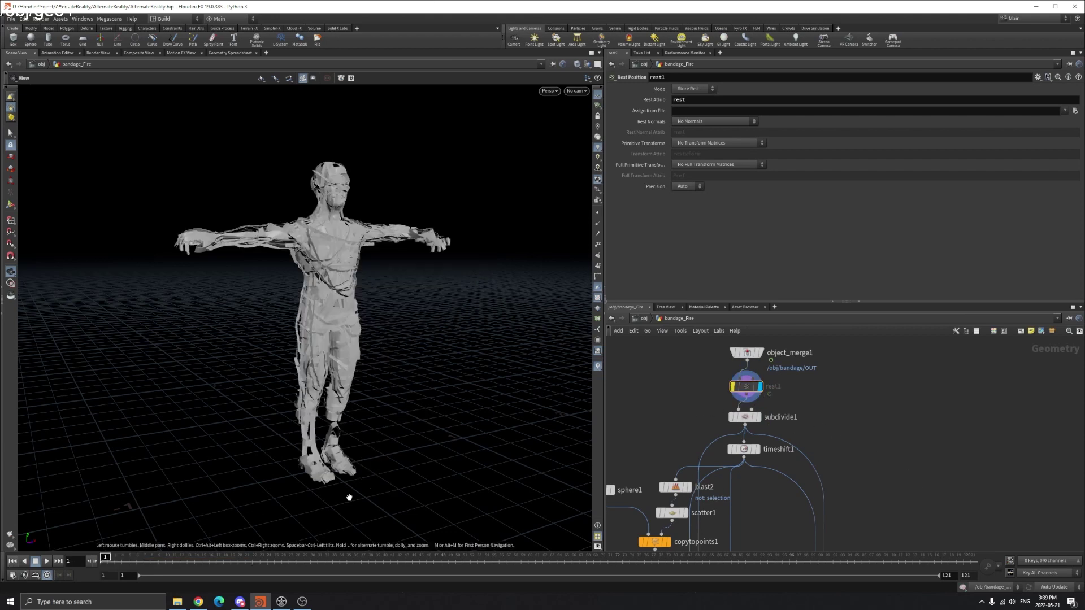
click(745, 417)
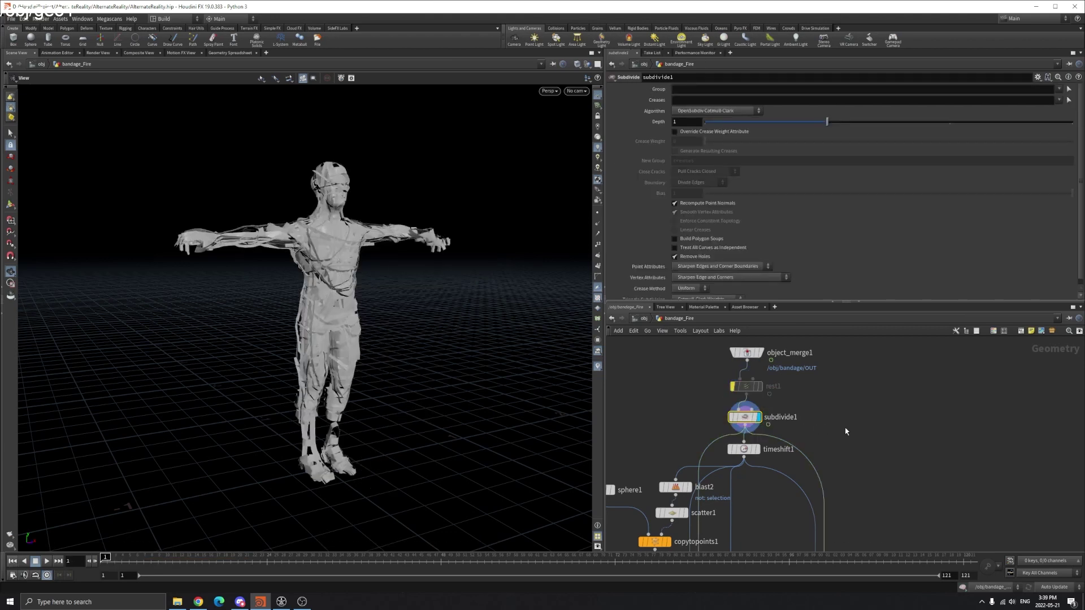
key(w)
scroll(336, 267, up, 10)
scroll(336, 267, up, 2)
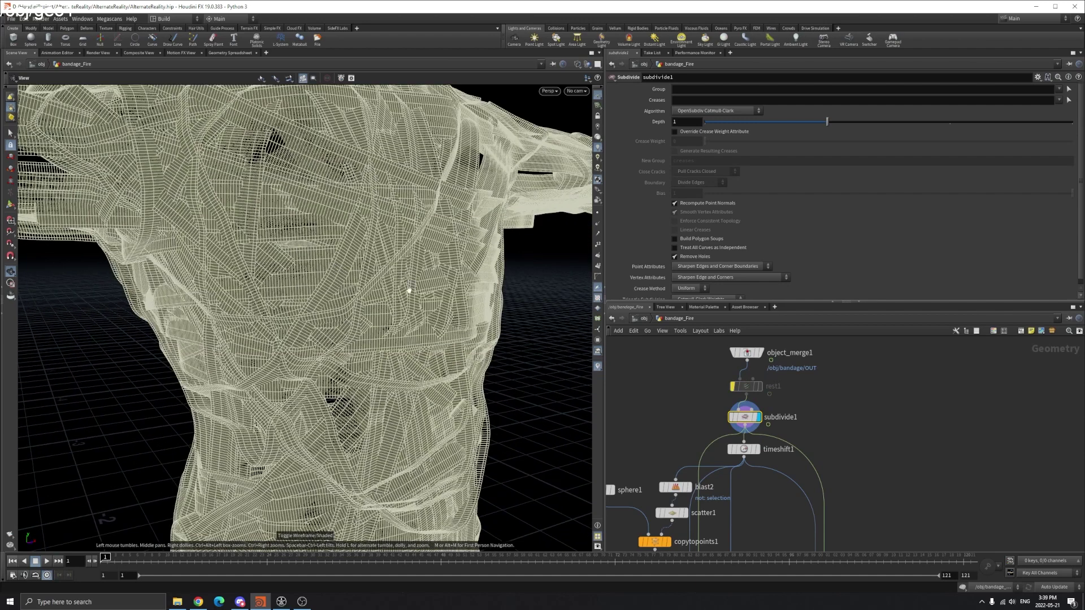
- Compare the wireframe density of object_merge1 with that of subdivide1 on the torso
click(760, 353)
scroll(339, 257, up, 5)
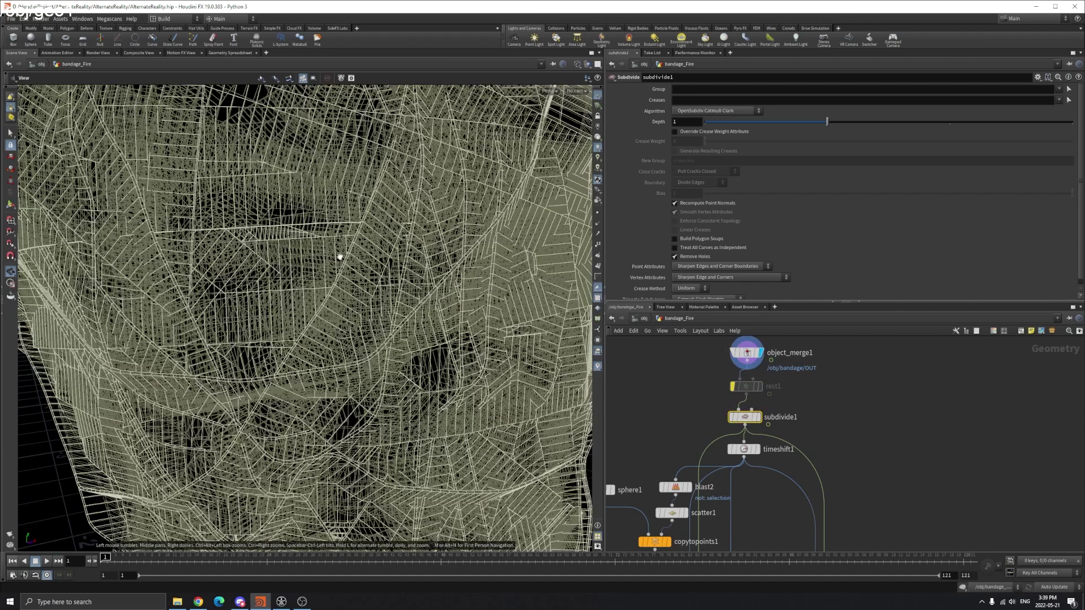
click(760, 417)
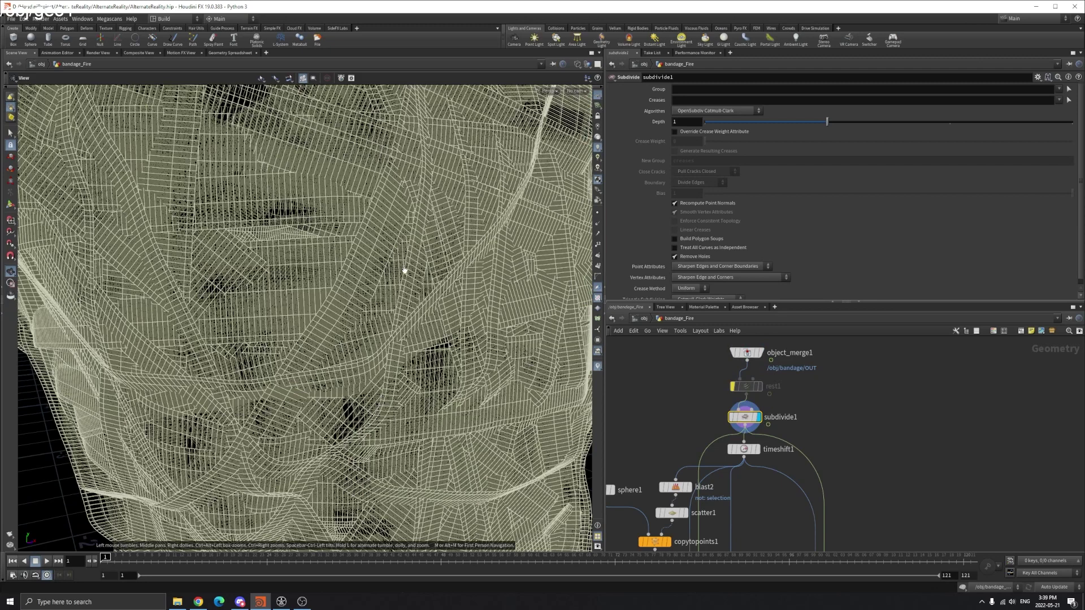
scroll(397, 175, down, 5)
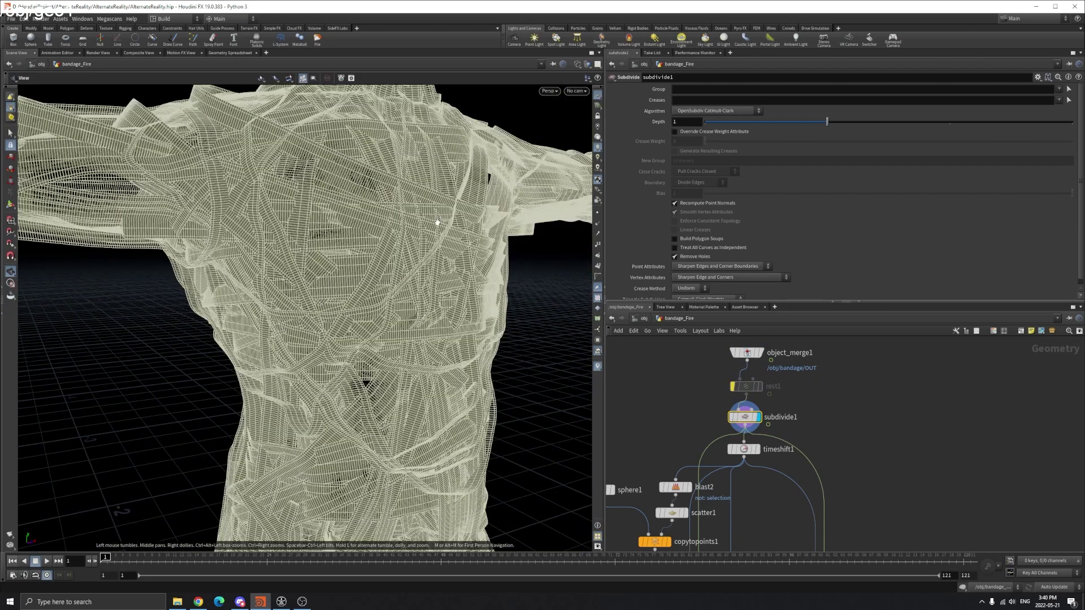
- Inspect the subdivided bandage wireframe around the chest and shoulders, and review the nodes below subdivide1
middle_drag(352, 221, 343, 391)
drag(463, 216, 401, 302)
scroll(390, 325, up, 3)
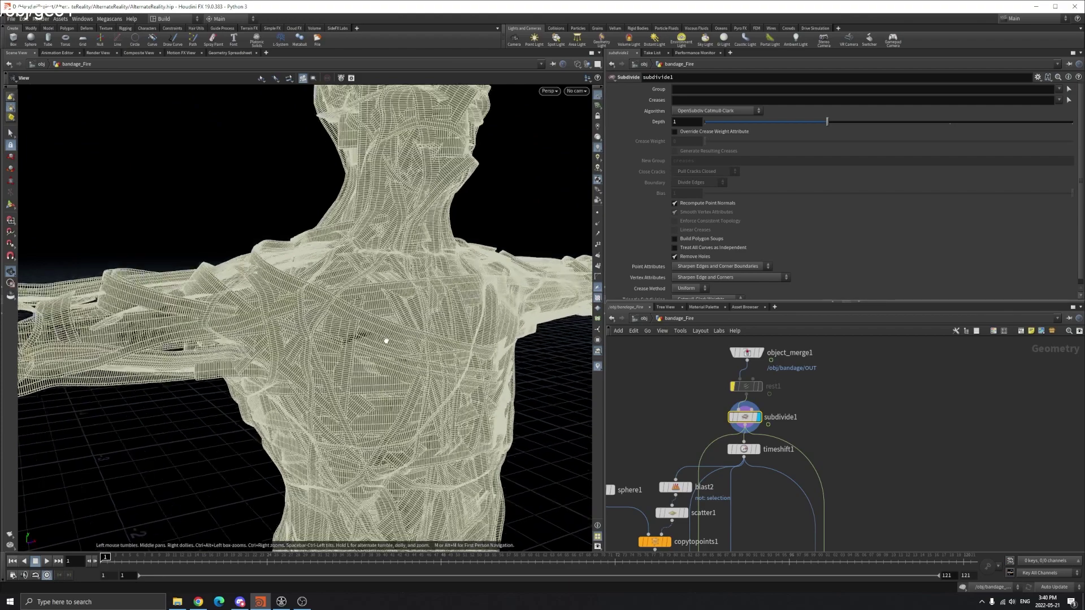
scroll(362, 323, up, 4)
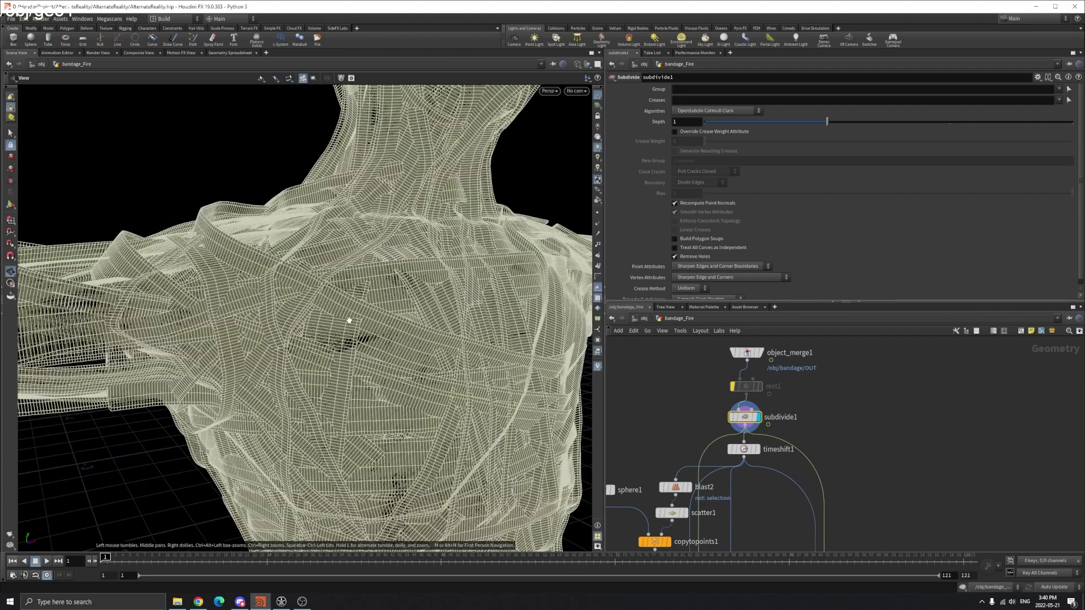
scroll(350, 319, up, 2)
scroll(342, 325, down, 6)
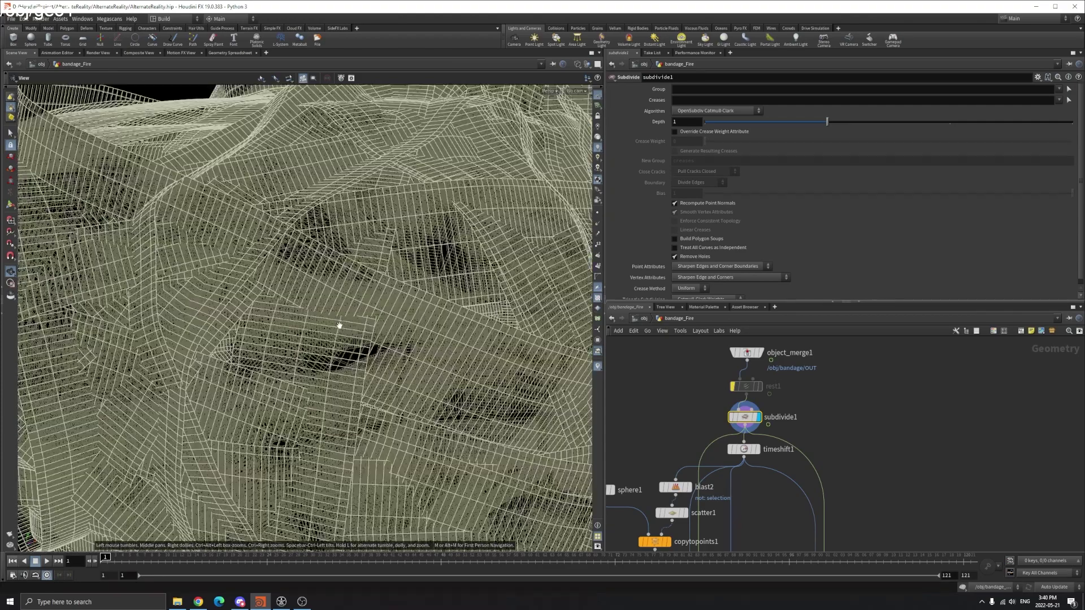
middle_drag(840, 441, 839, 405)
scroll(839, 409, down, 3)
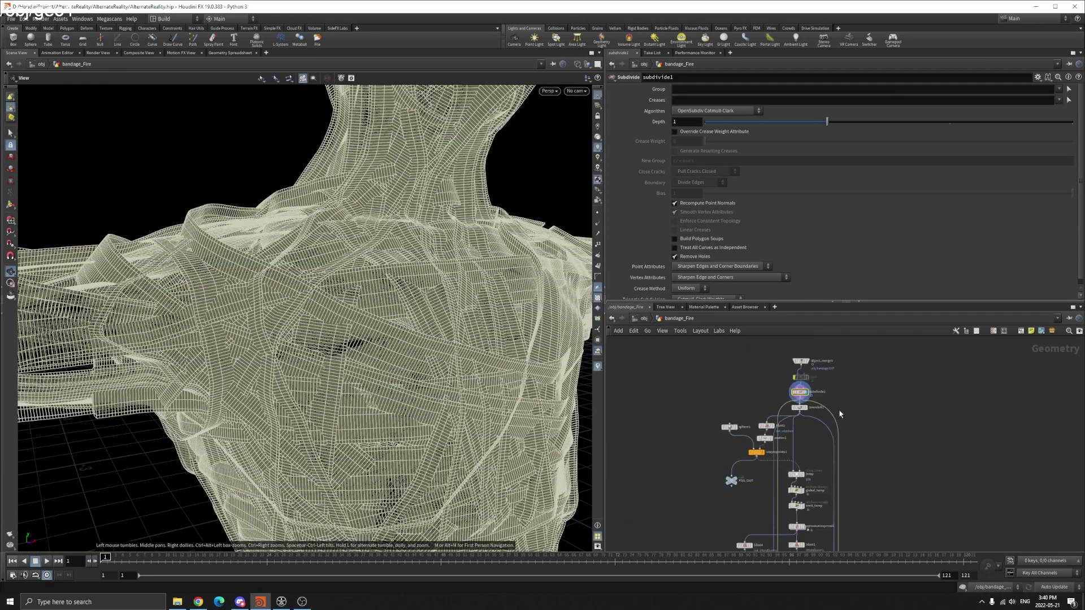
scroll(829, 425, up, 3)
middle_drag(796, 482, 796, 497)
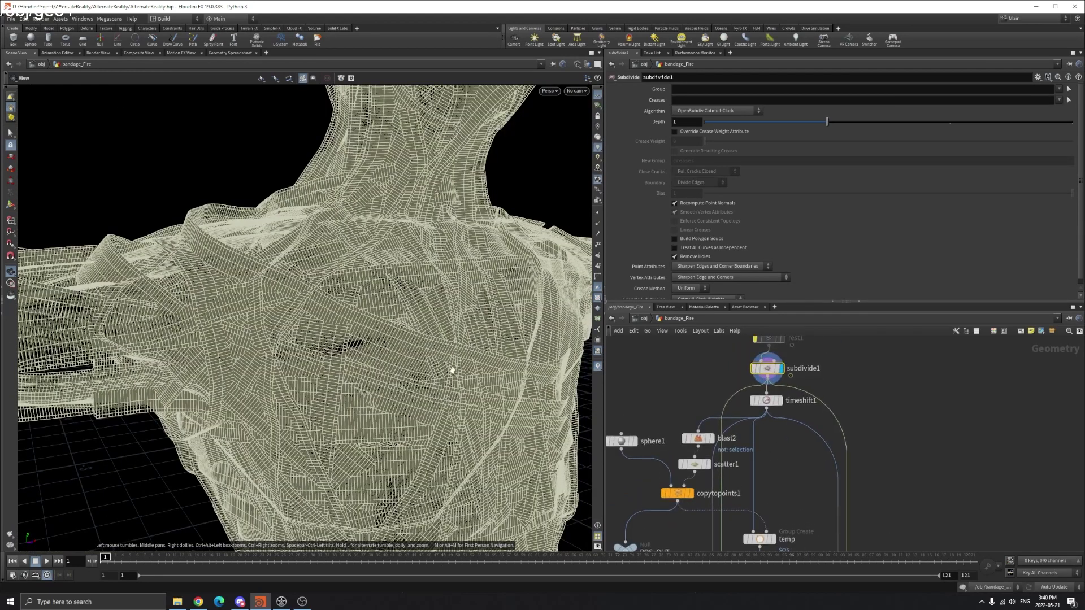
- Scrub to frame 11 to check the subdivided mesh in its animated pose, and return to frame 1 for the T-pose
scroll(452, 370, down, 4)
drag(109, 560, 172, 559)
scroll(356, 453, up, 2)
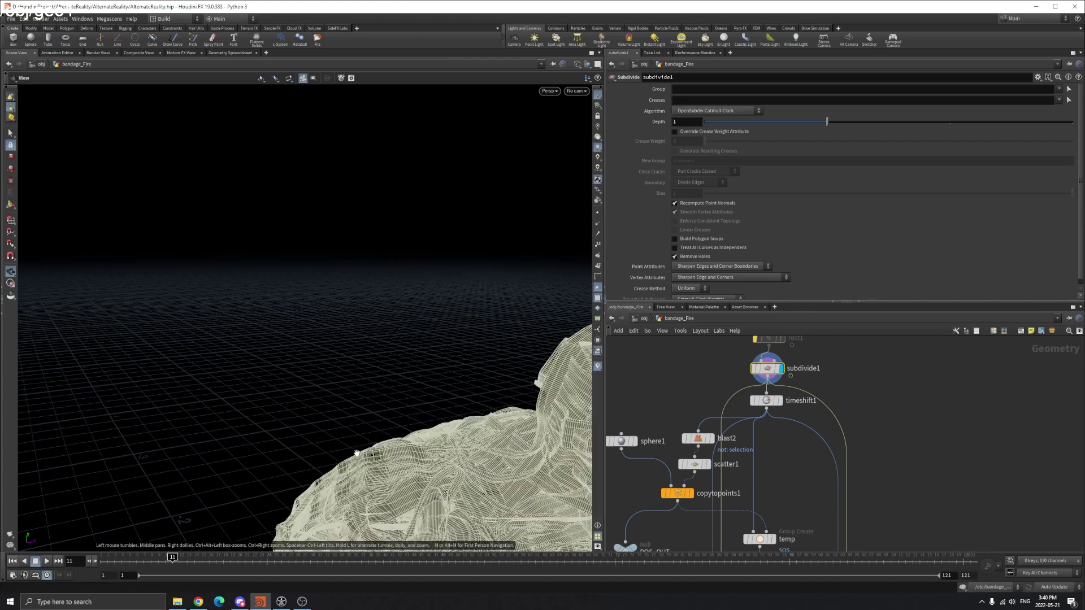
scroll(356, 453, down, 5)
middle_drag(356, 453, 322, 316)
drag(322, 316, 232, 328)
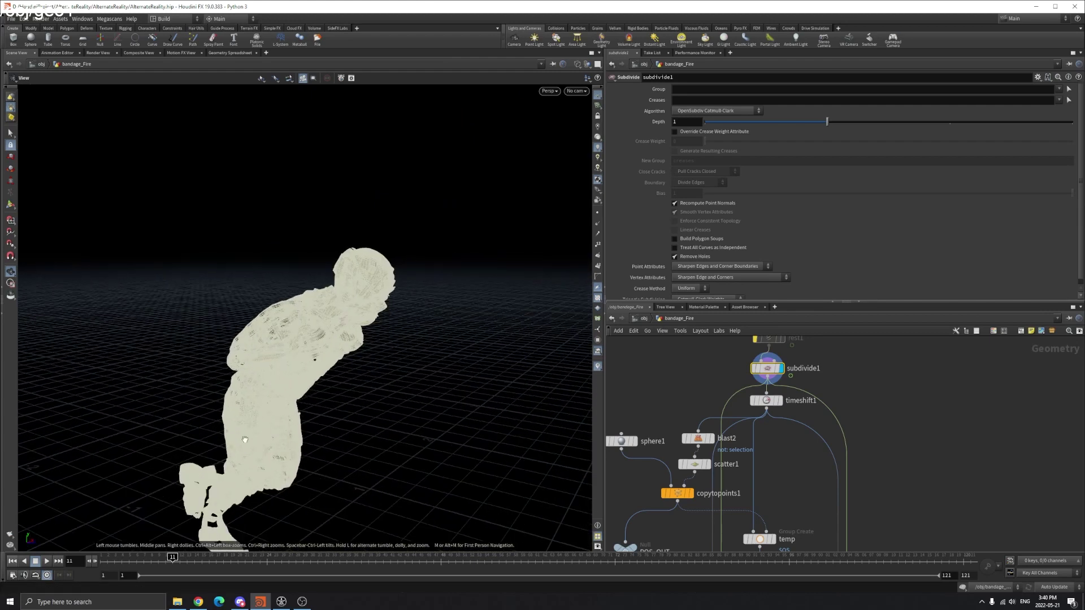
click(12, 562)
scroll(392, 360, up, 8)
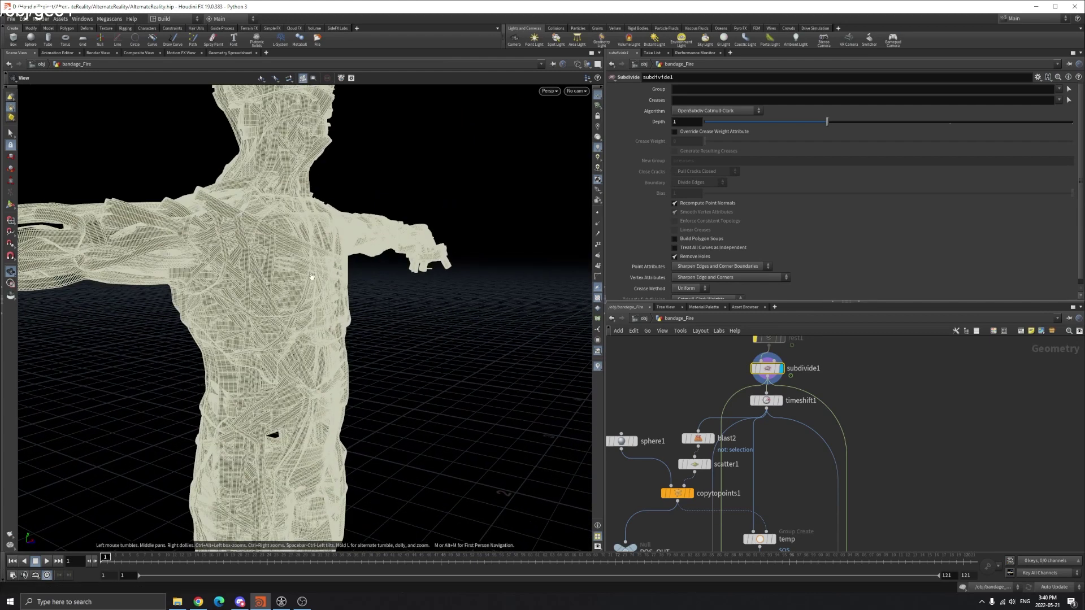
drag(392, 360, 340, 337)
scroll(336, 326, down, 3)
scroll(340, 337, up, 5)
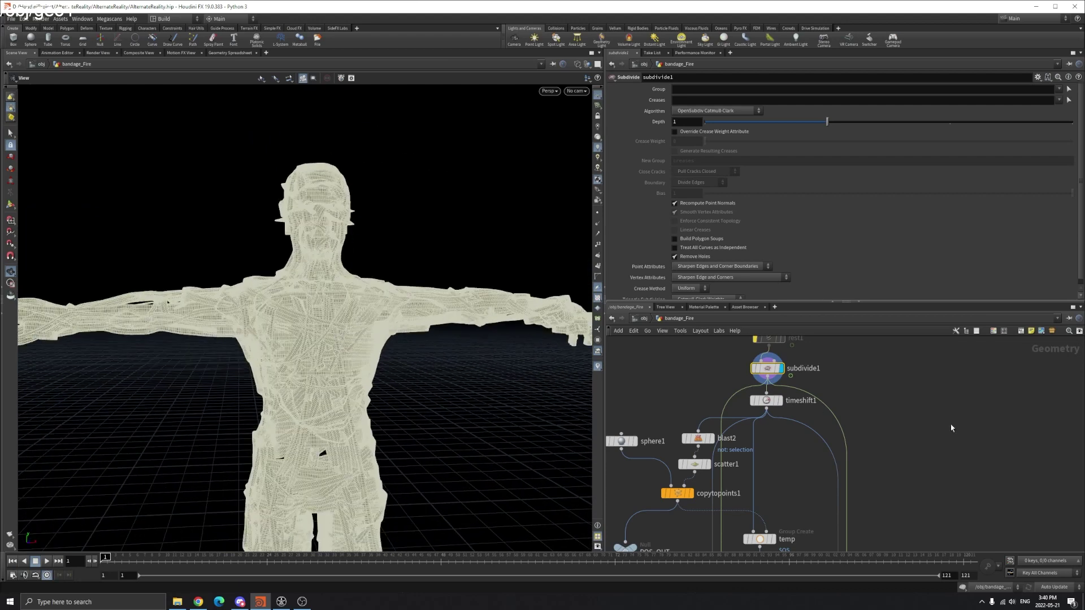
- Display the timeshift1 node's output and examine the figure from the head down to the legs
click(769, 400)
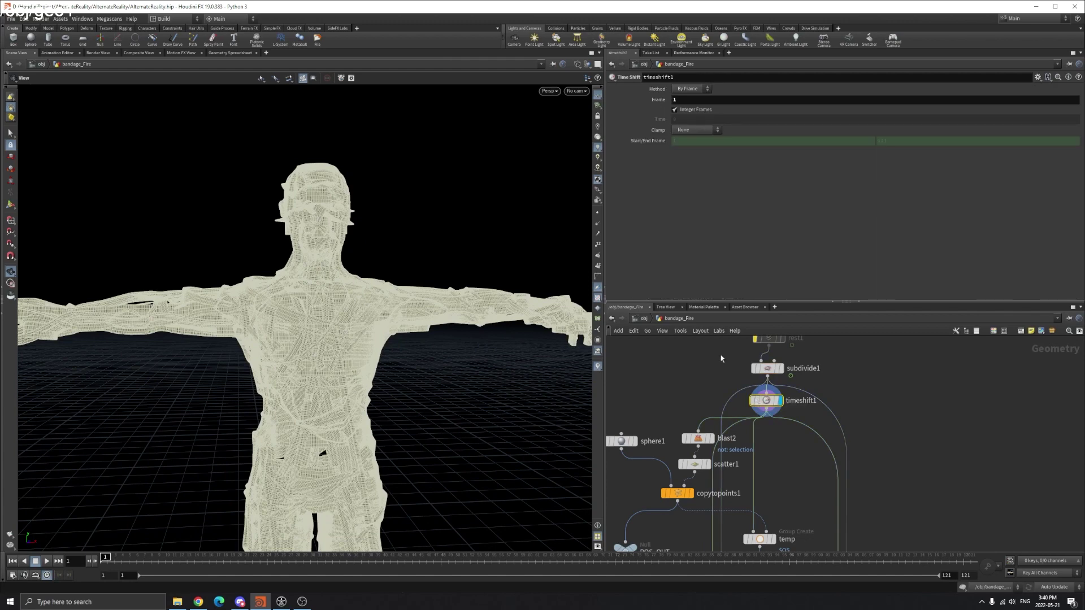
scroll(326, 352, up, 5)
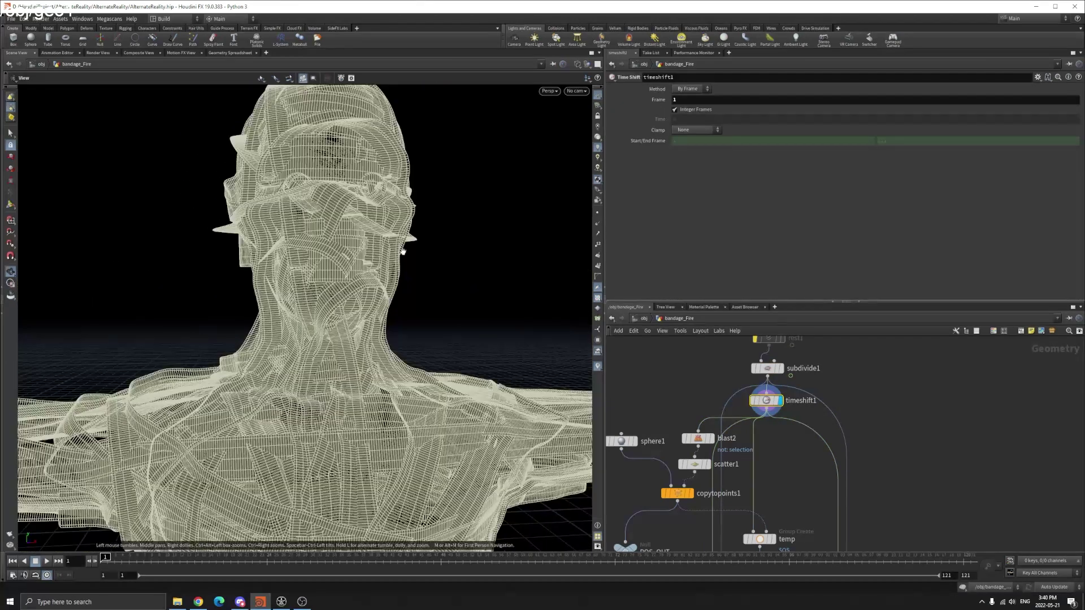
scroll(379, 293, down, 5)
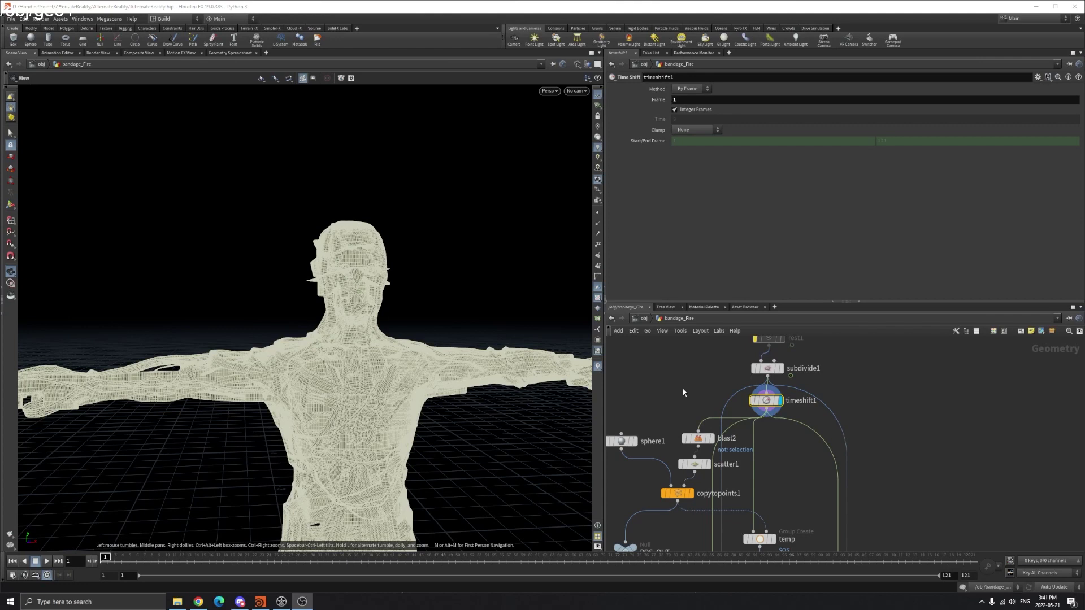
scroll(369, 385, down, 4)
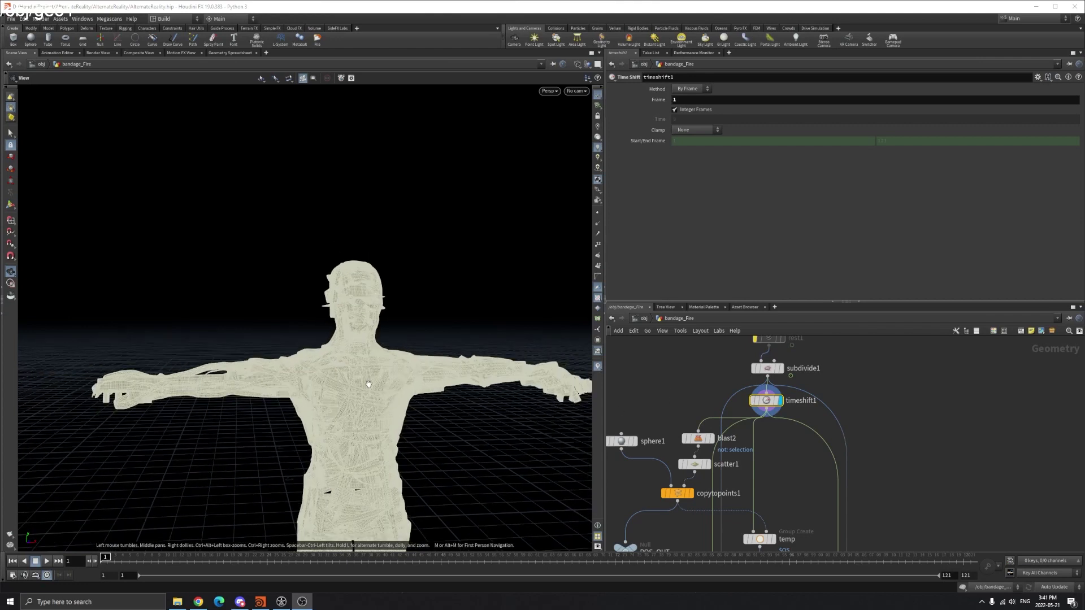
middle_drag(382, 412, 373, 306)
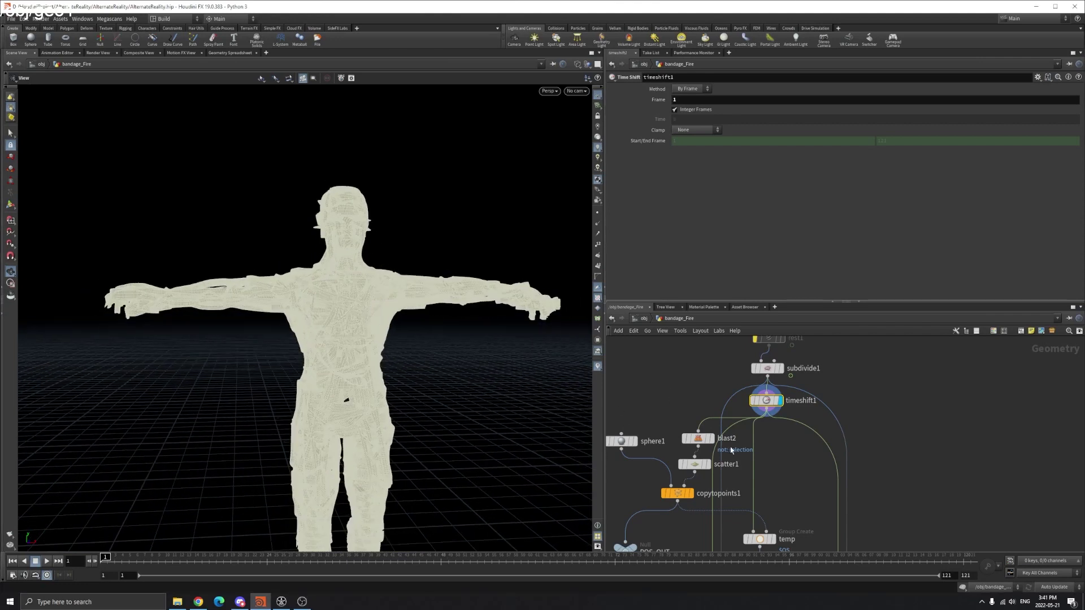
- Switch to the rendered sequence in DJV, examine the burning edges at frames 10 and 8, and return to Houdini
click(280, 603)
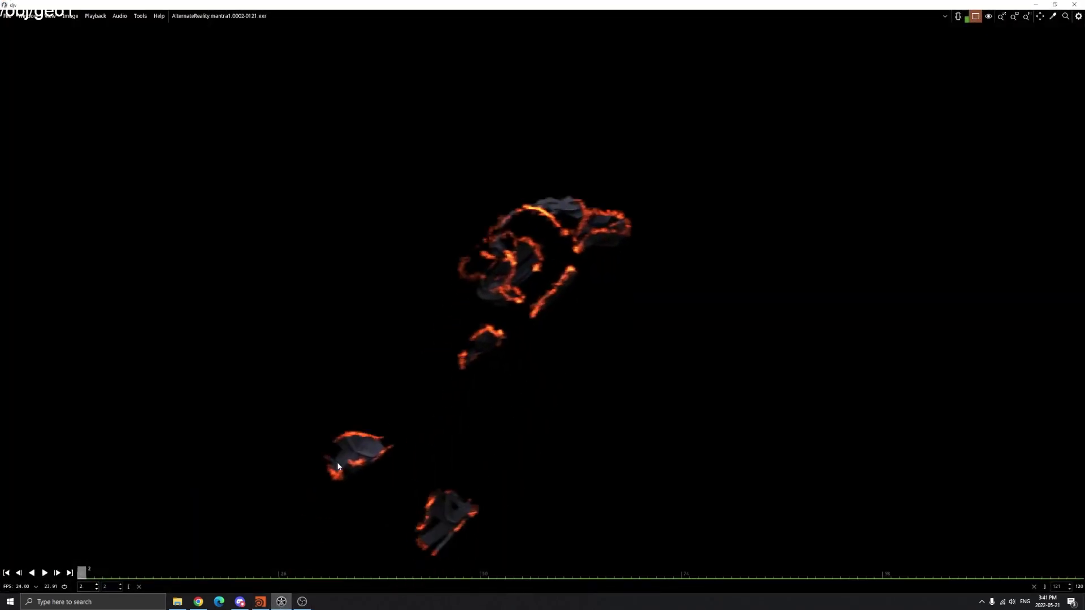
drag(81, 576, 154, 574)
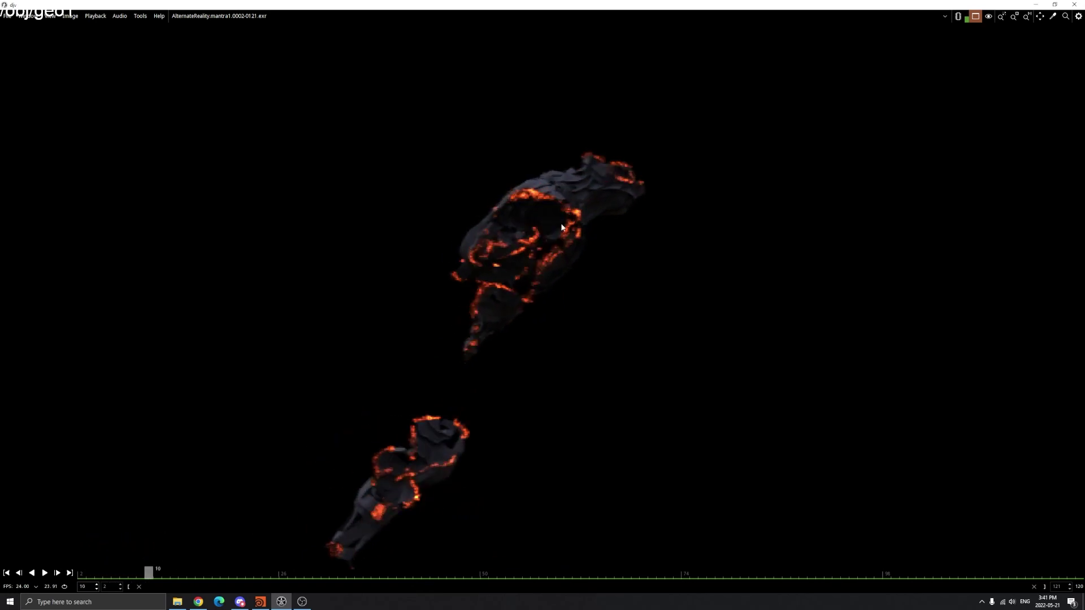
mouse_move(151, 573)
mouse_down()
mouse_move(464, 576)
mouse_move(118, 569)
mouse_move(185, 571)
mouse_move(135, 573)
mouse_up()
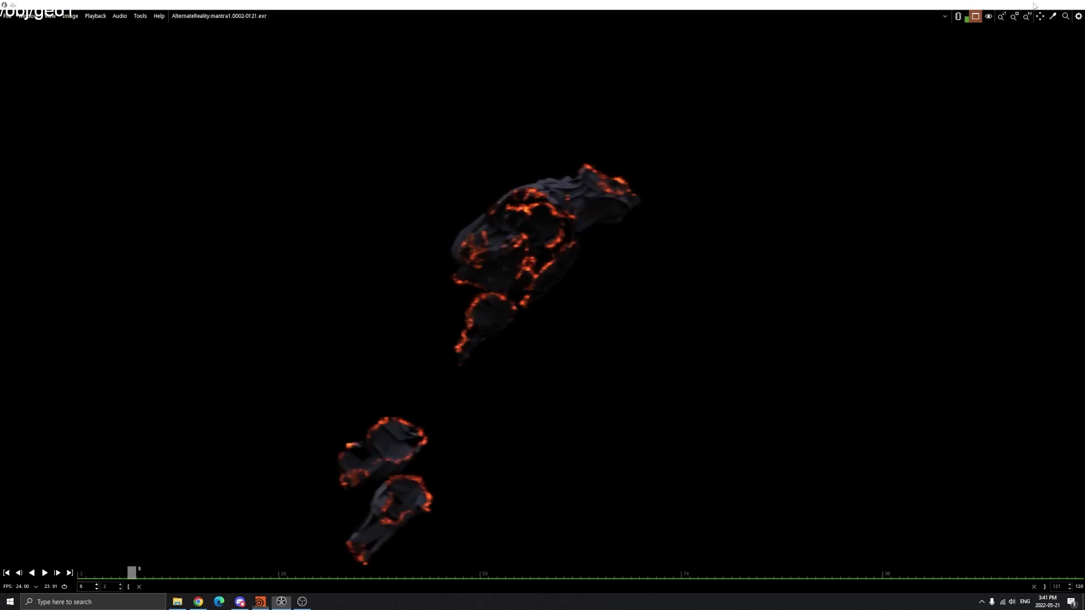
click(1034, 4)
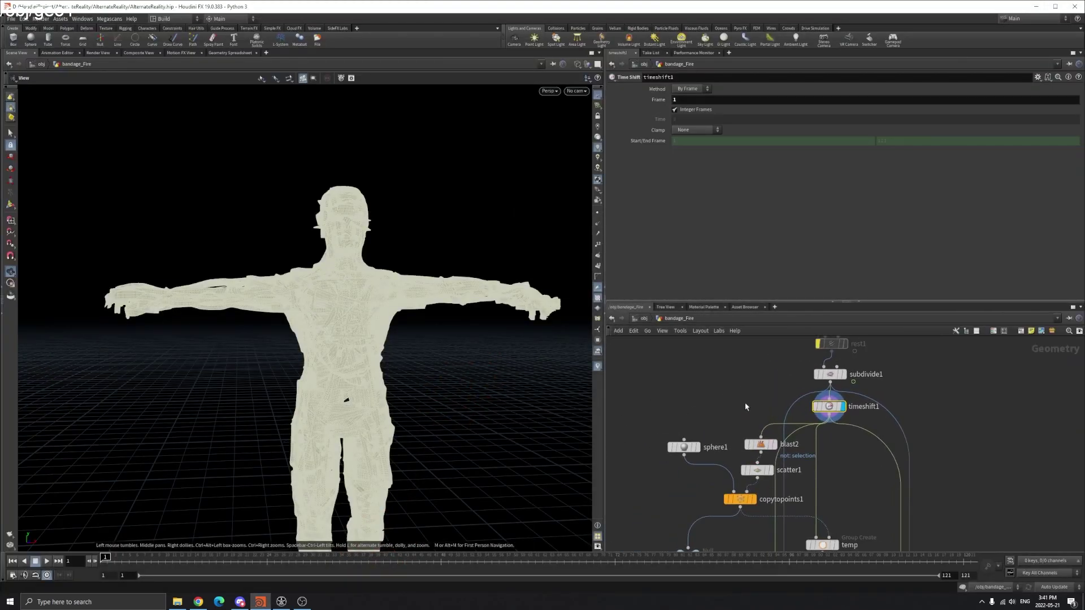
- Display the blast2 node's output, open its parameters, and view the remaining bandage pieces in shaded mode
click(767, 430)
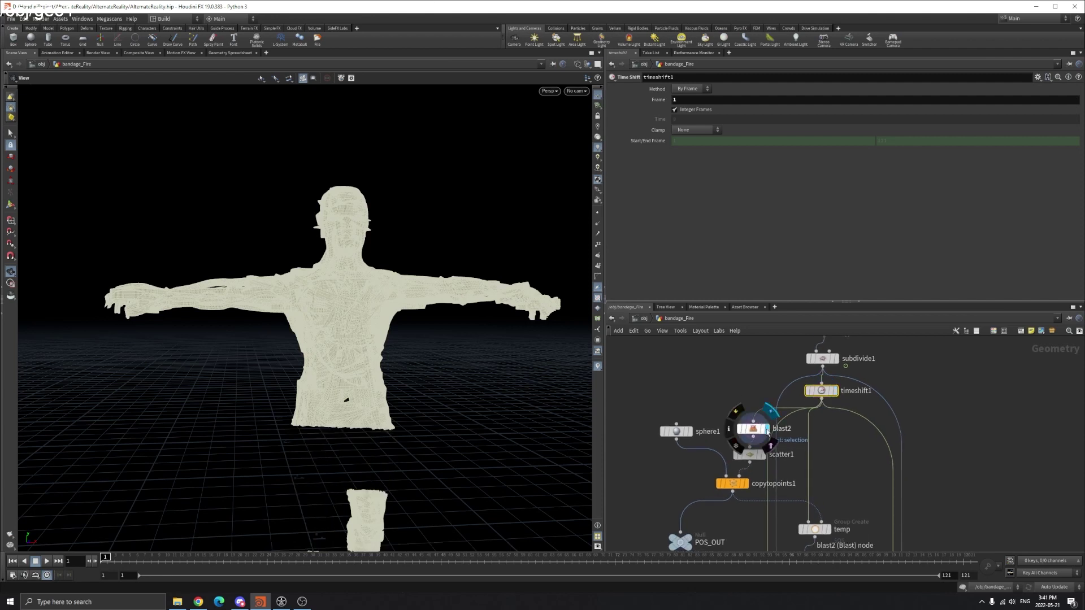
scroll(483, 348, down, 5)
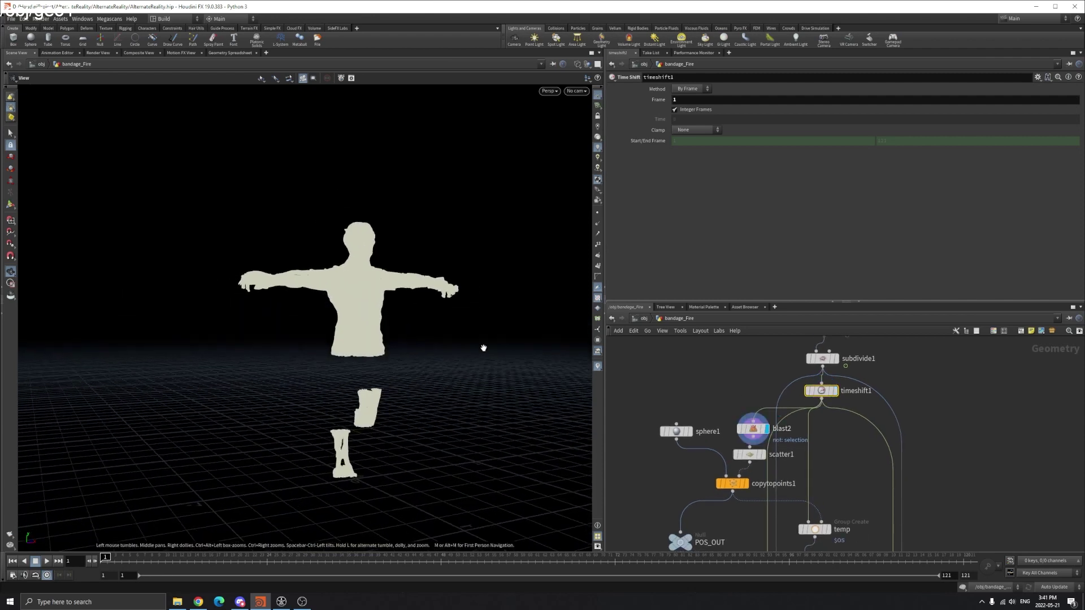
click(753, 428)
scroll(395, 384, up, 3)
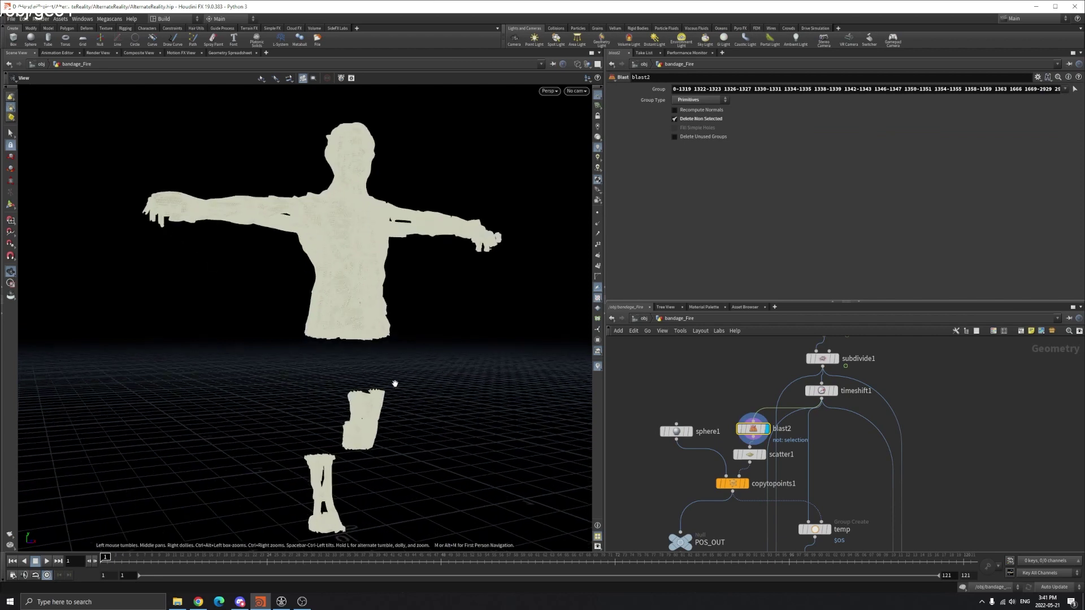
scroll(403, 381, up, 3)
key(w)
scroll(372, 371, down, 3)
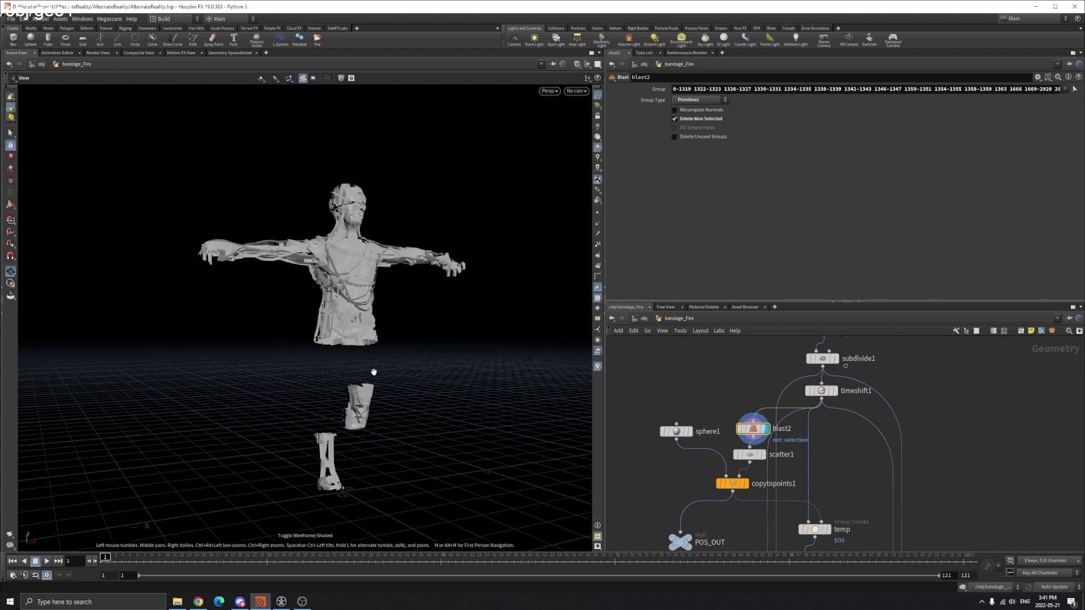
- Display the scatter1 node's output, open its parameters, and examine the scattered points from another angle
click(763, 455)
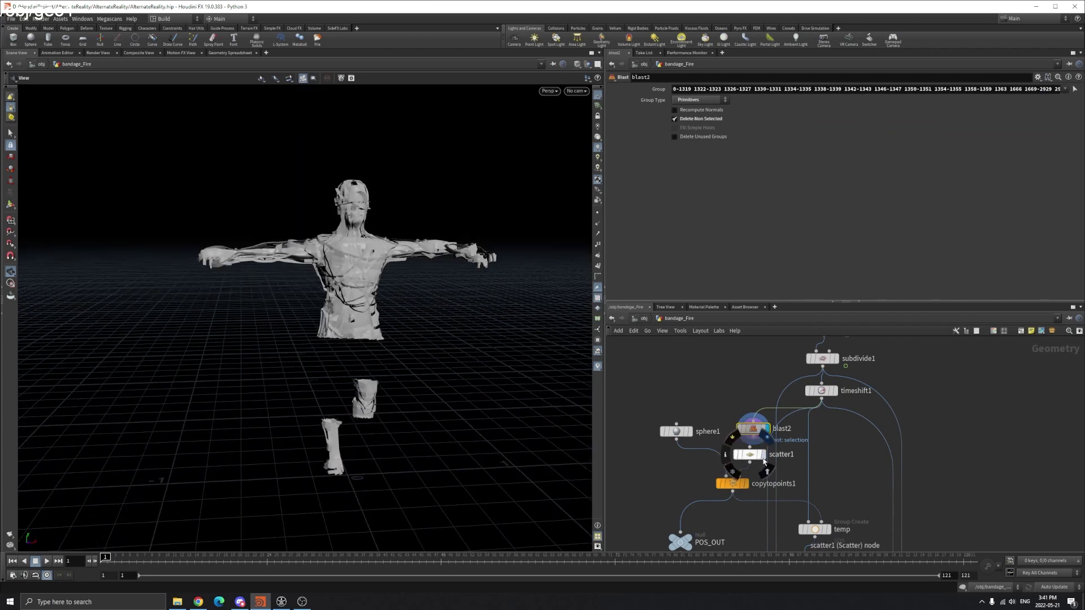
scroll(281, 288, up, 2)
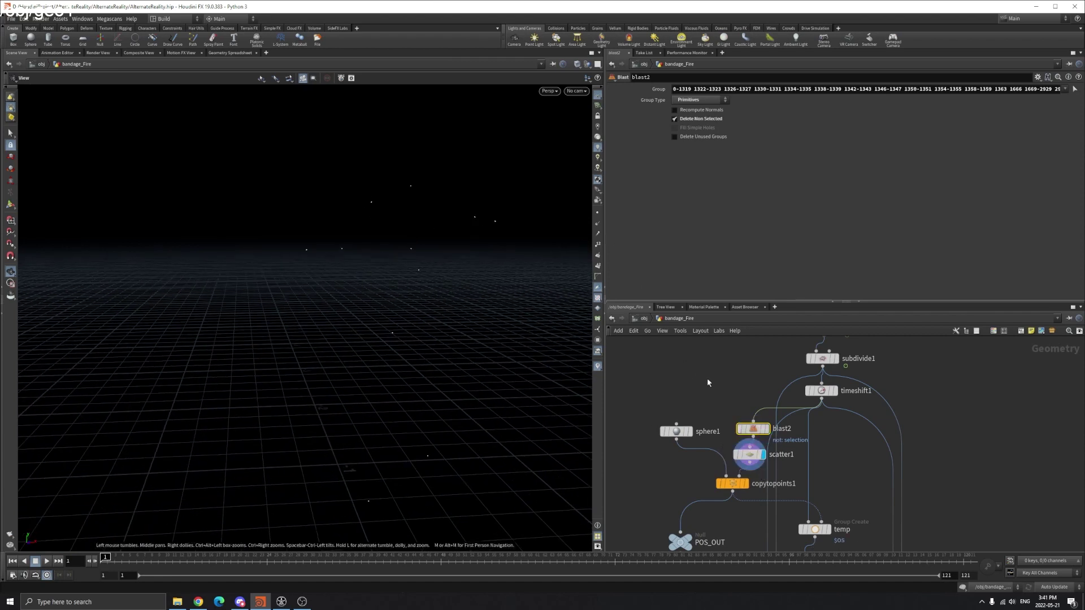
click(749, 454)
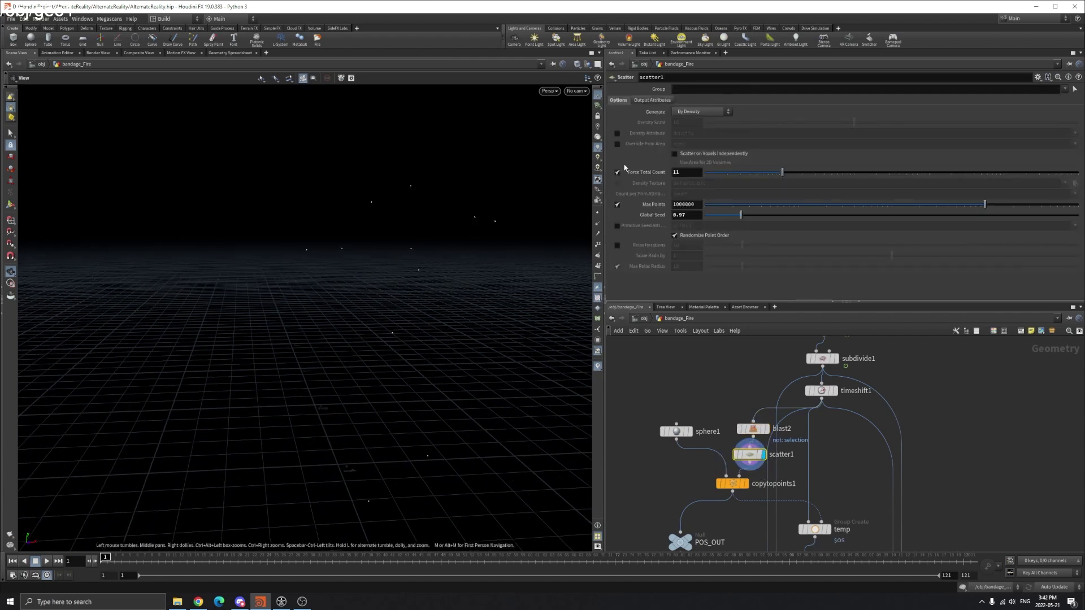
drag(508, 243, 449, 215)
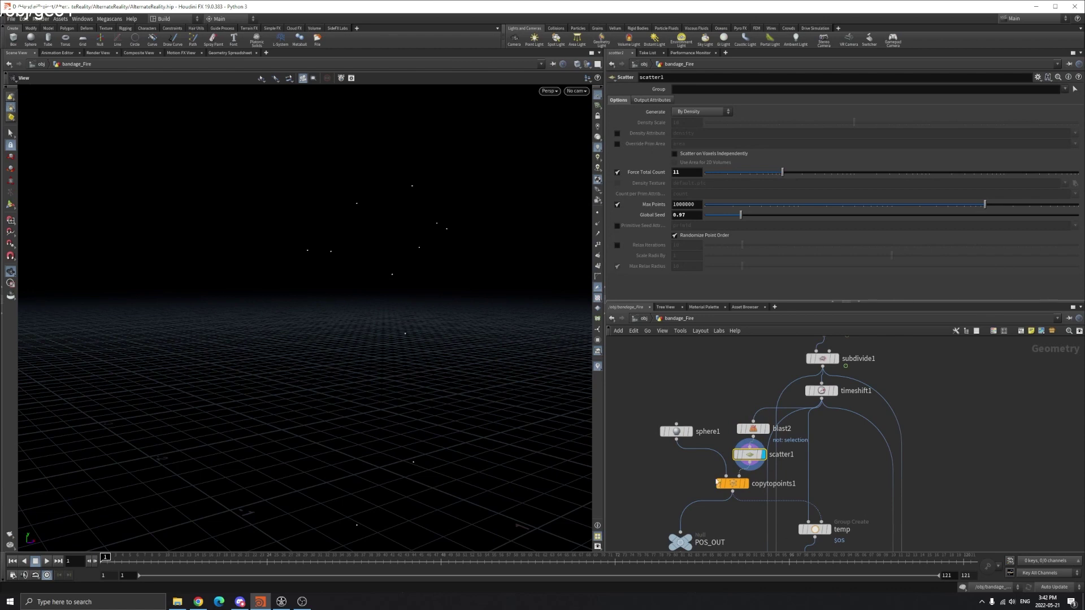
- Open the sphere1 node's parameters and display copytopoints1 to examine the spheres placed on the scattered points
click(677, 431)
click(745, 483)
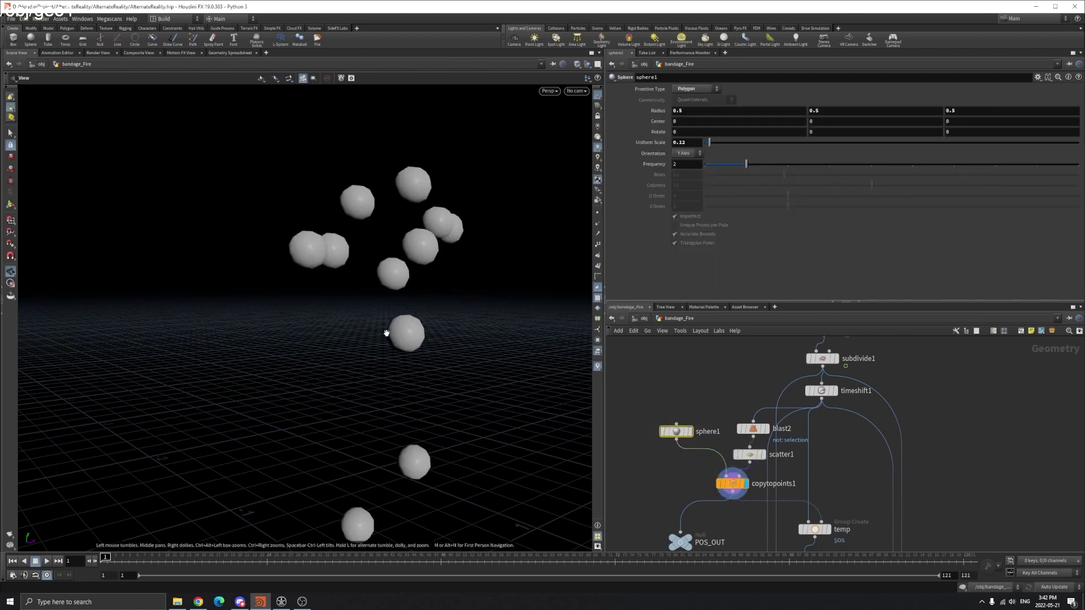
scroll(422, 370, down, 2)
drag(423, 370, 390, 353)
scroll(413, 308, up, 2)
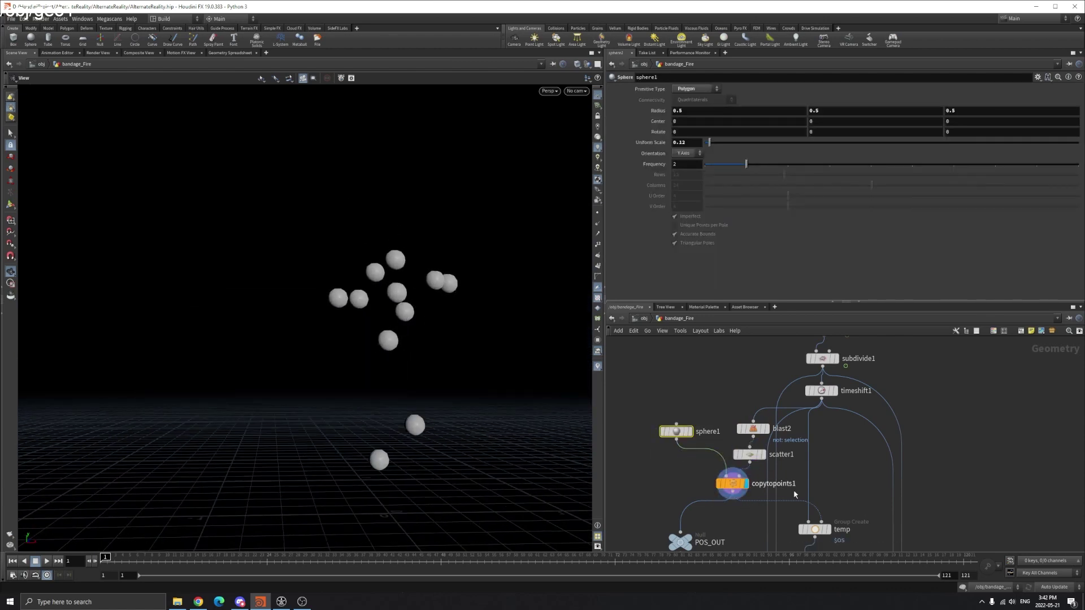
- Display timeshift1 with copytopoints1 as a template overlay, and examine where the spheres intersect the bandaged figure
middle_drag(848, 478, 773, 465)
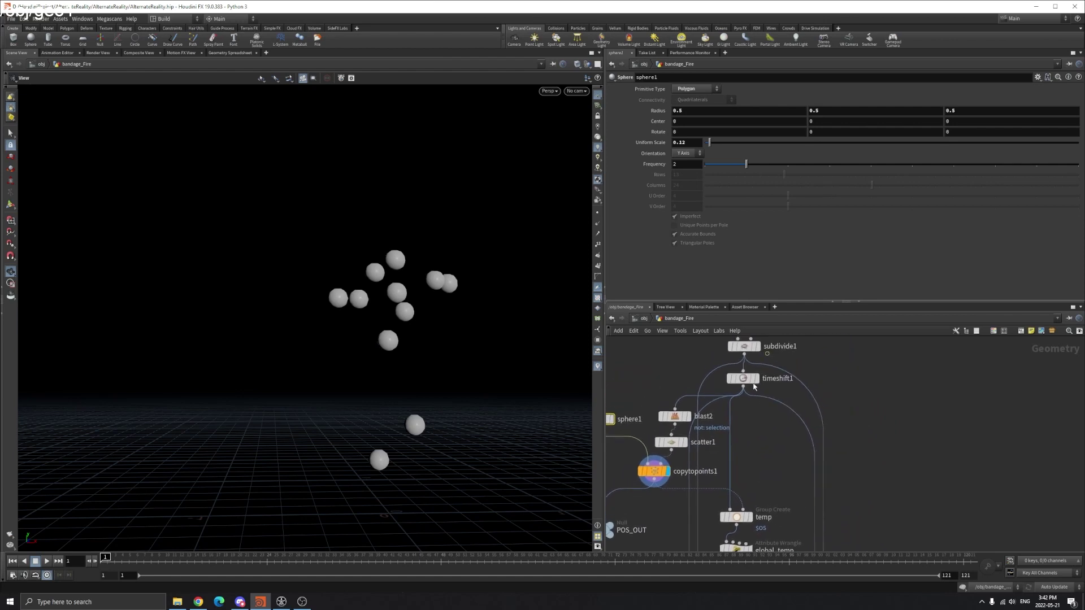
click(757, 378)
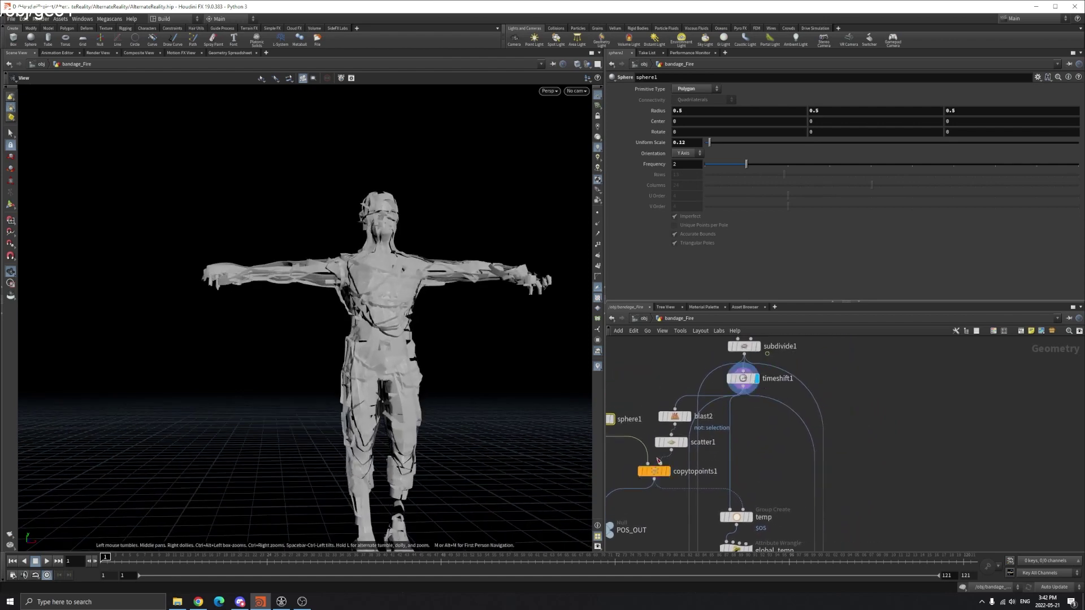
click(663, 477)
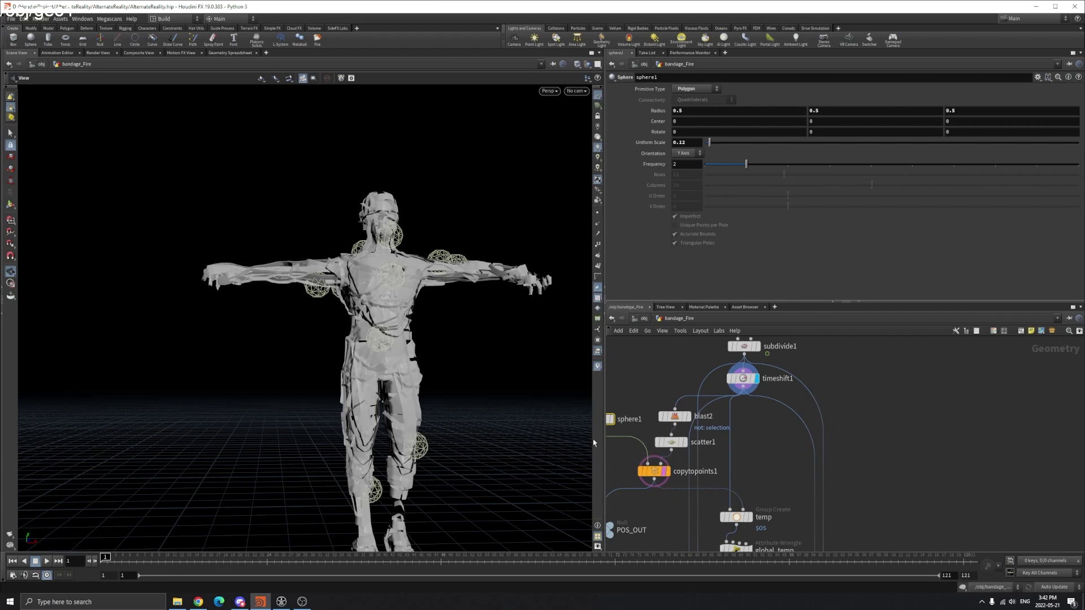
drag(509, 424, 513, 344)
scroll(411, 271, up, 4)
scroll(341, 284, down, 5)
scroll(774, 474, down, 3)
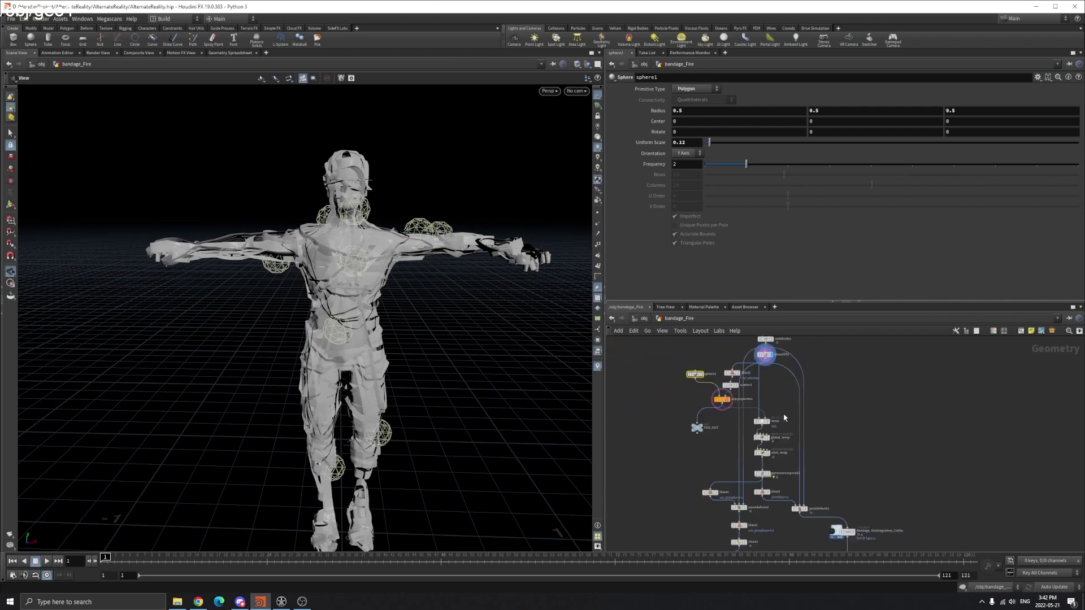
- Open and display the temp Group Create node, and examine the points selected inside the spheres across the figure
scroll(723, 435, up, 6)
drag(711, 432, 711, 432)
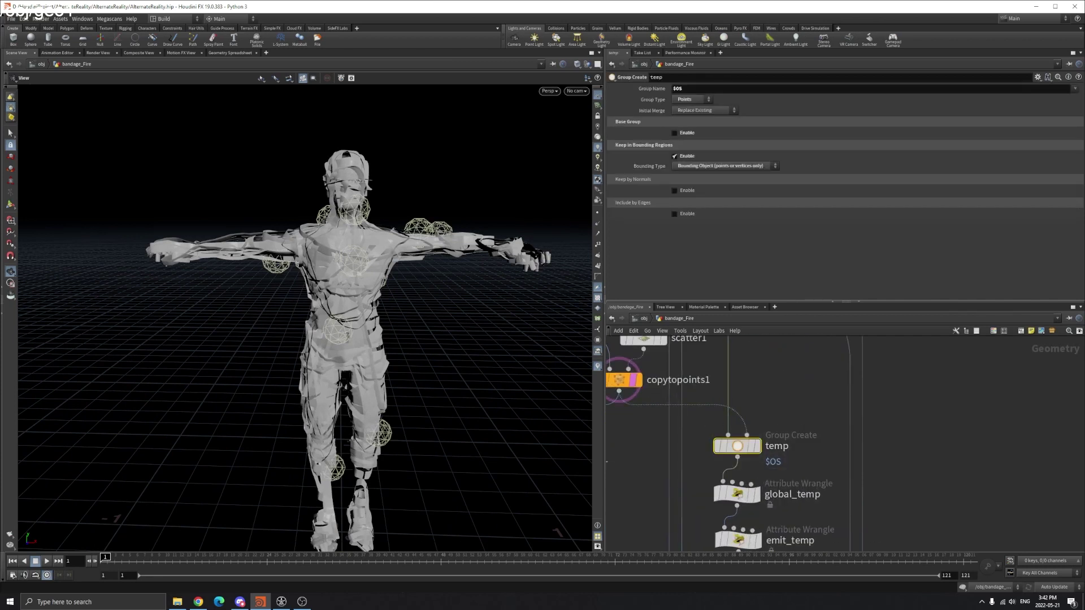
click(757, 445)
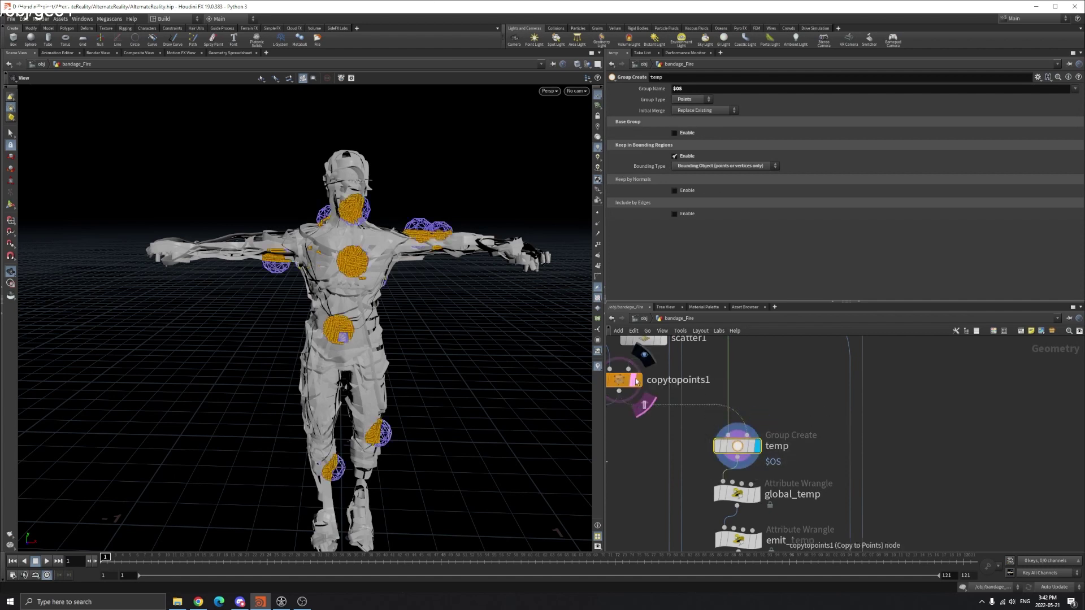
middle_drag(687, 423, 691, 431)
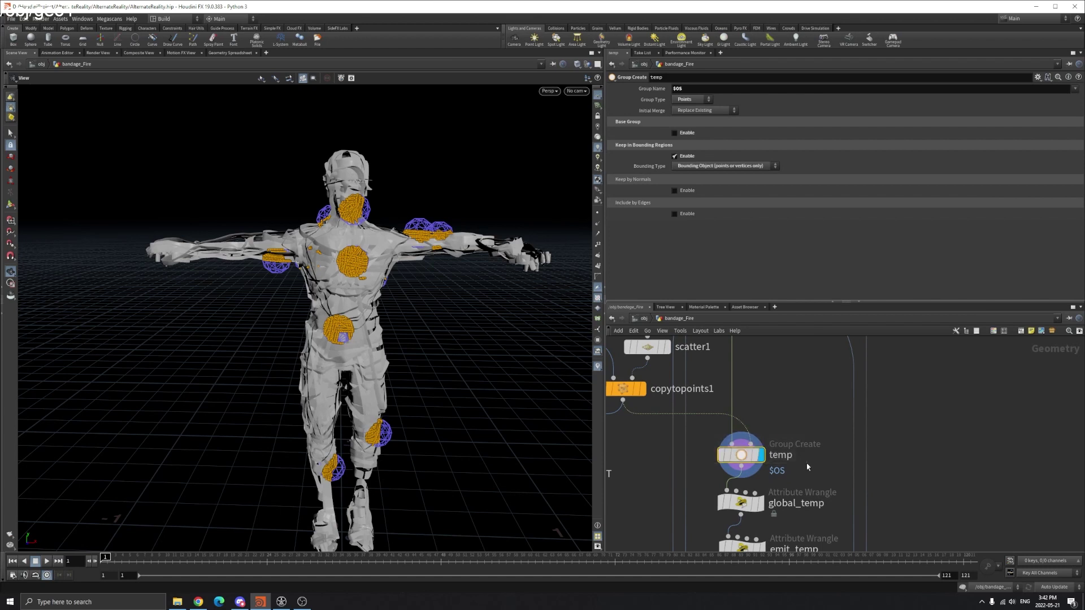
scroll(322, 340, down, 5)
drag(323, 339, 407, 333)
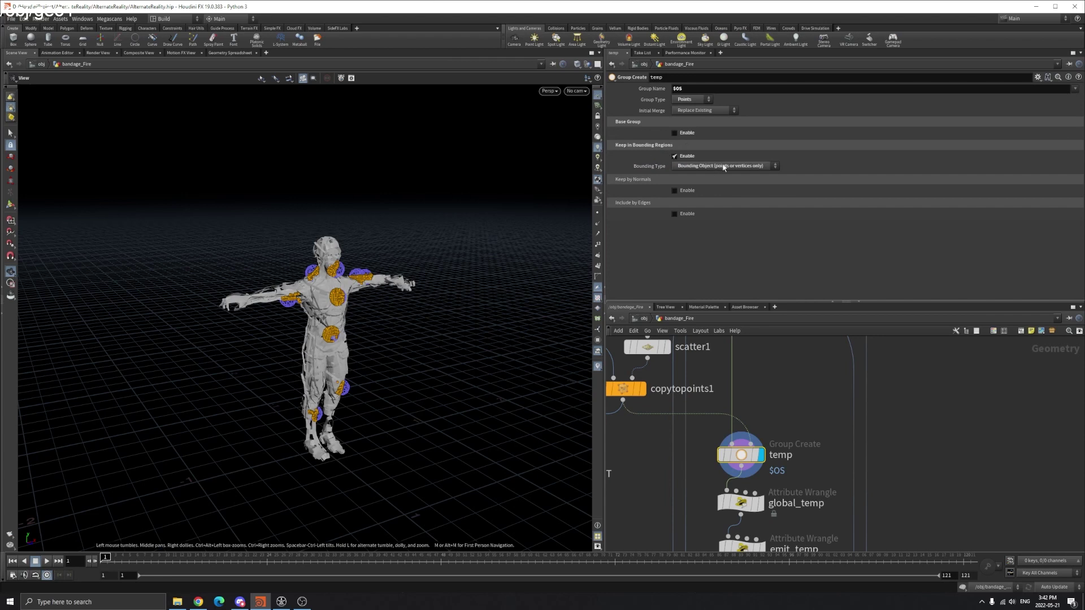
- Review the temp node's bounding type choices, keeping Bounding Object (points or vertices only), and check its group name against the node name
click(698, 167)
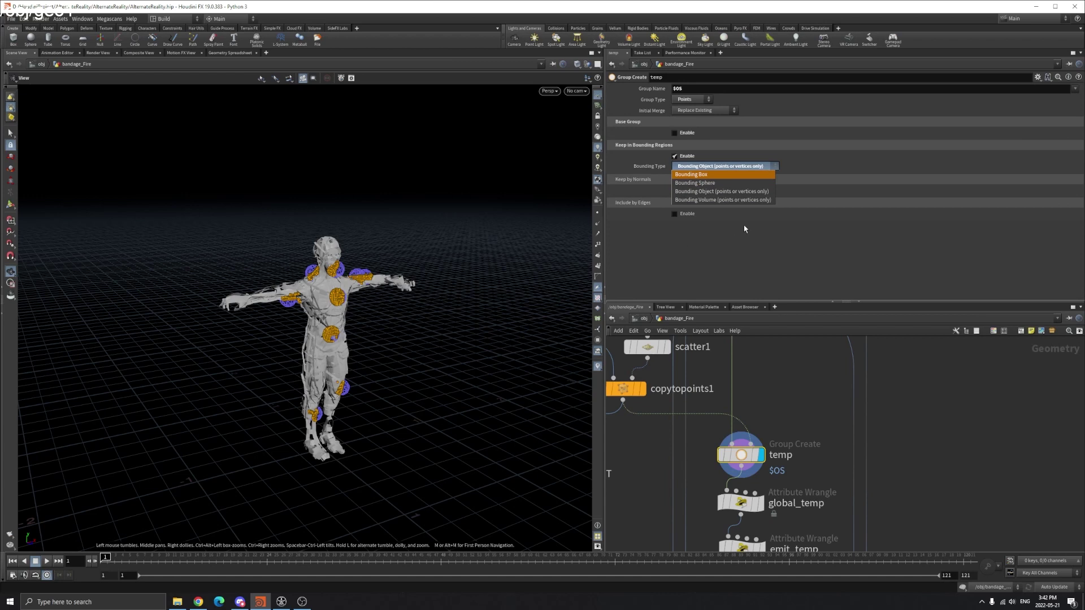
click(719, 193)
scroll(350, 265, up, 3)
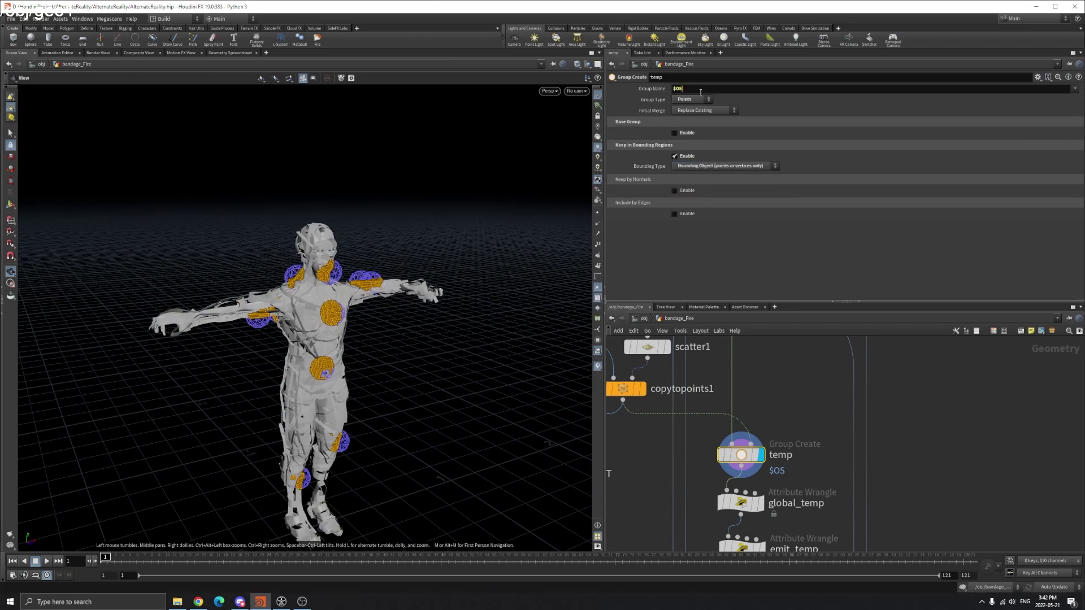
double_click(801, 454)
key(Return)
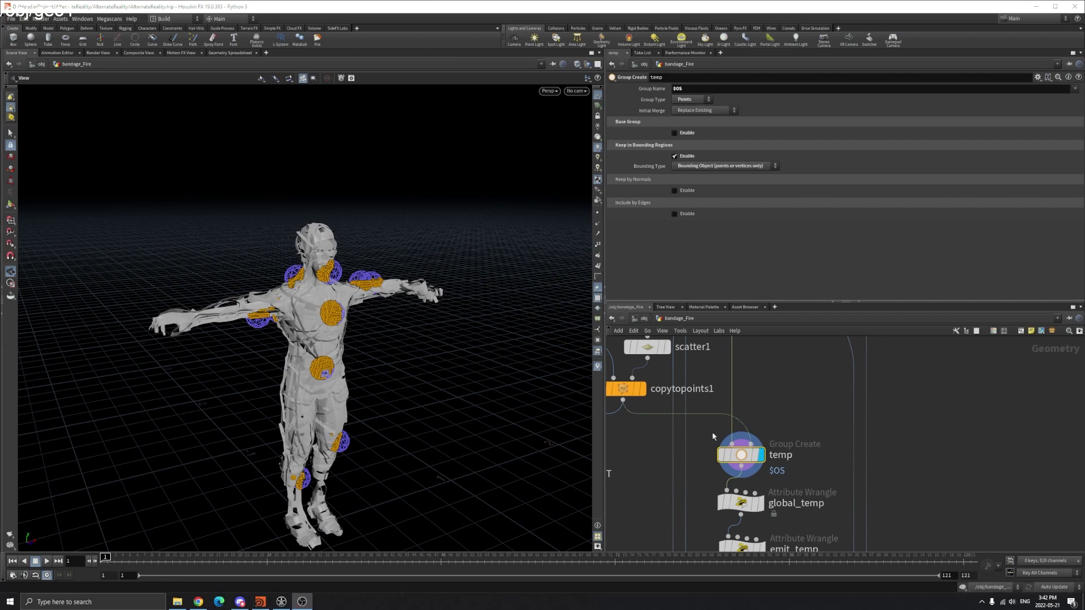
- Inspect the grouped points inside the chest sphere up close, and return to a view of most of the figure
middle_drag(803, 457, 804, 379)
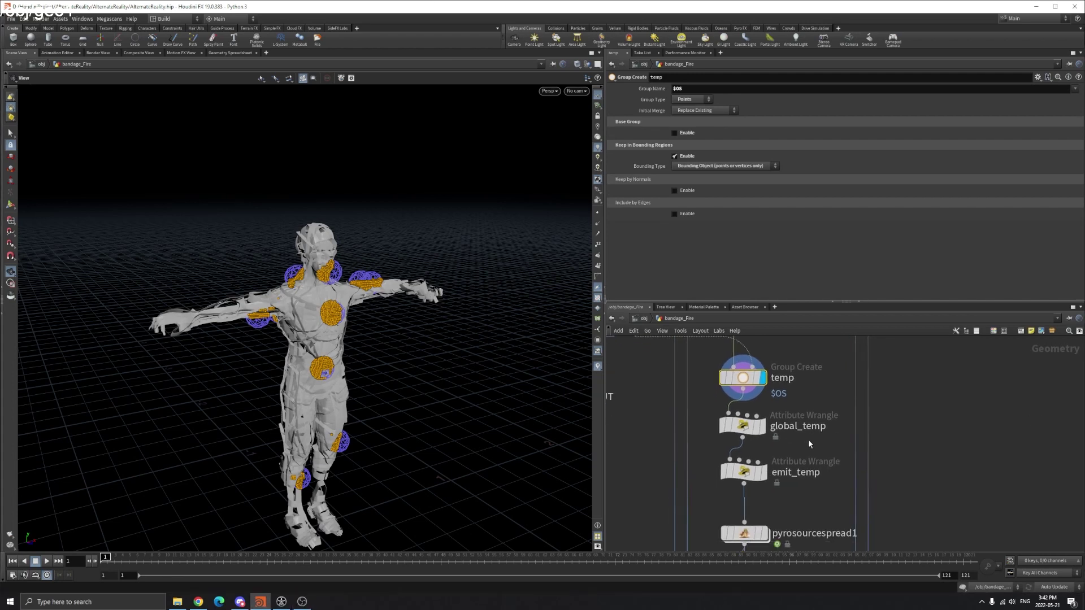
scroll(347, 311, up, 5)
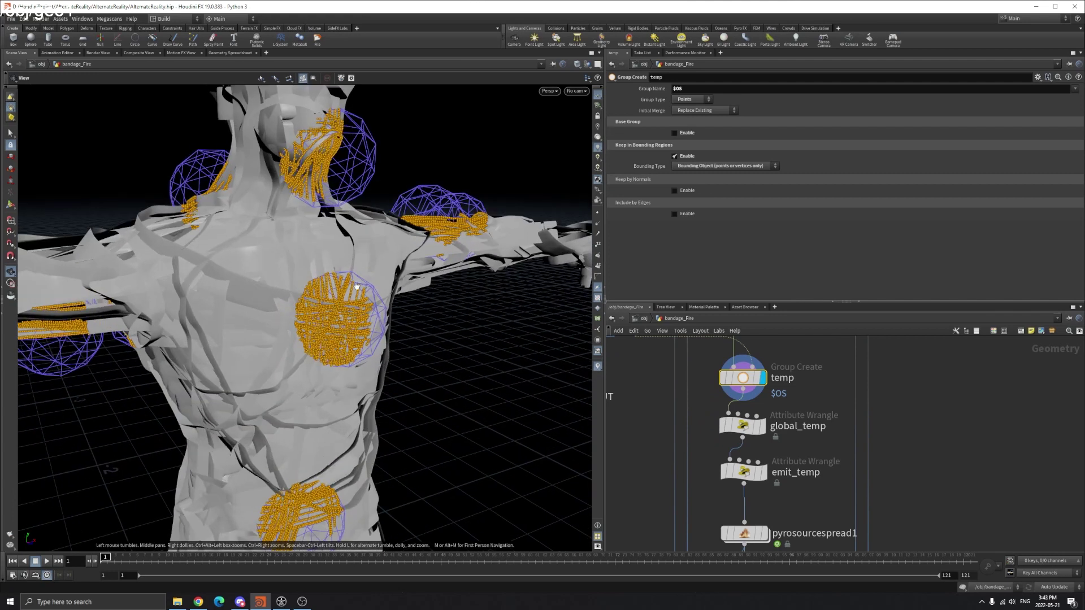
scroll(339, 285, up, 3)
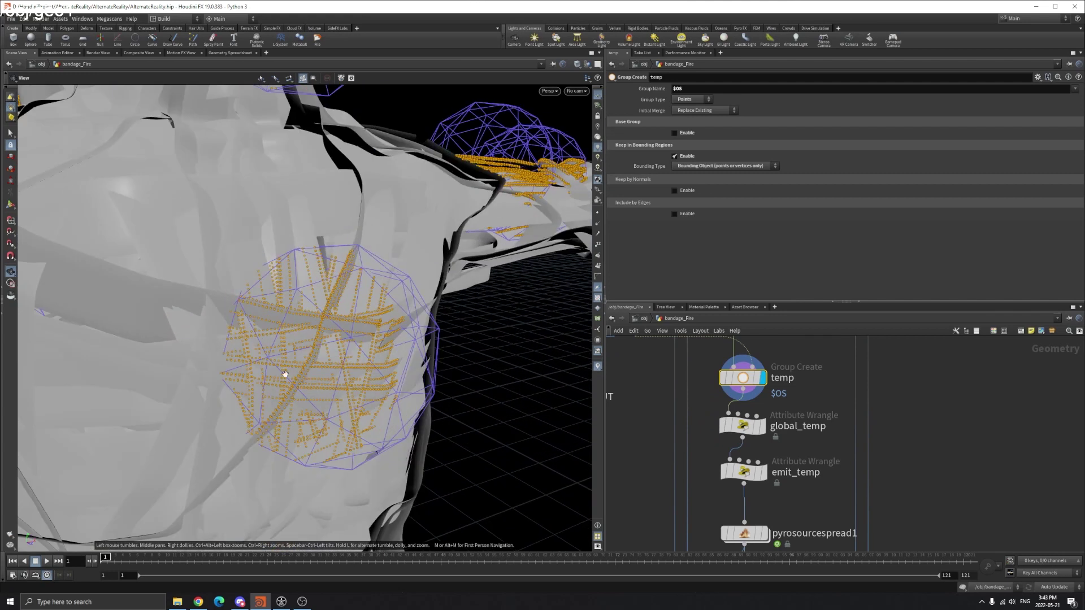
scroll(285, 374, down, 3)
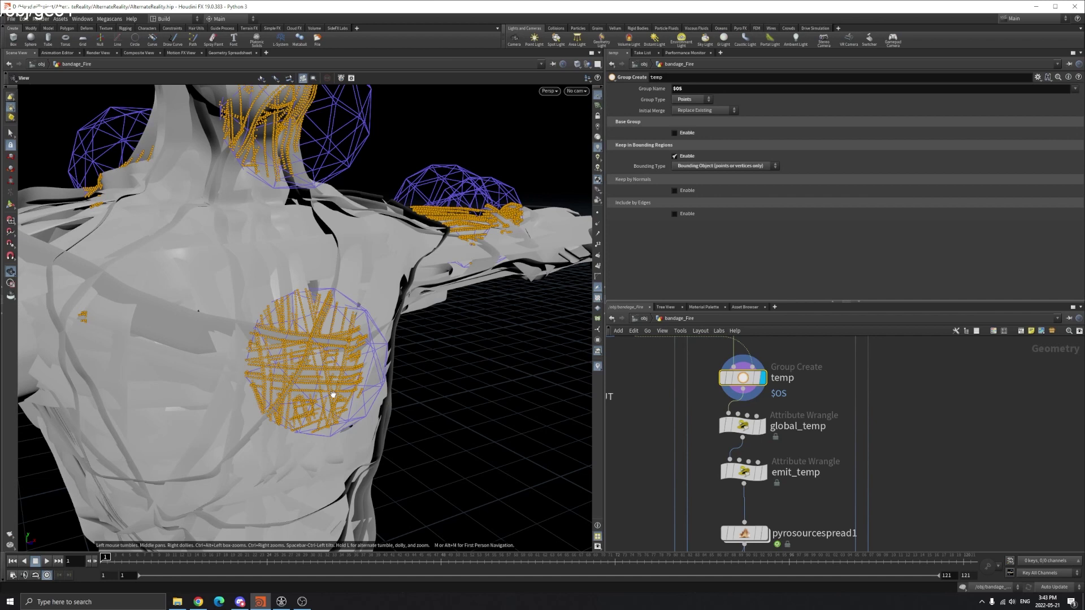
scroll(333, 394, down, 6)
scroll(316, 235, up, 2)
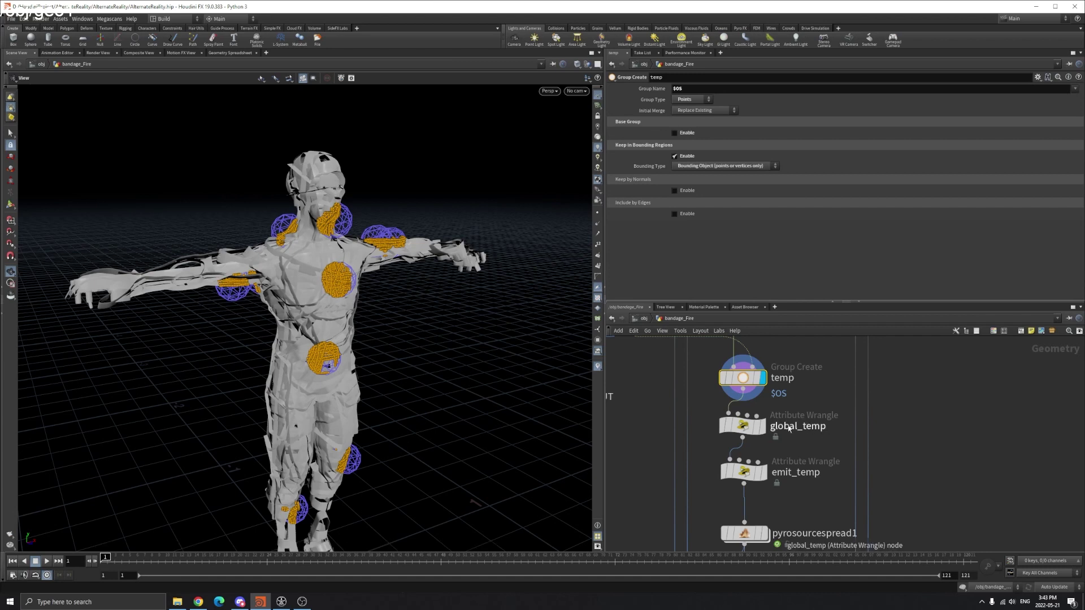
- Open and display the global_temp Attribute Wrangle, and review its Run Over setting and temperature expression
click(742, 425)
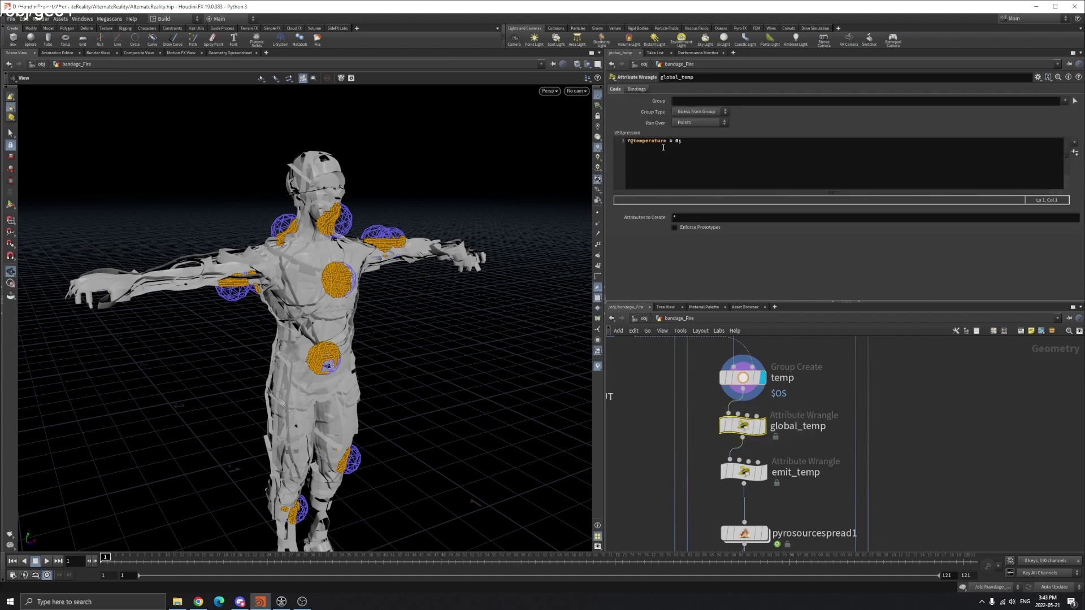
click(688, 142)
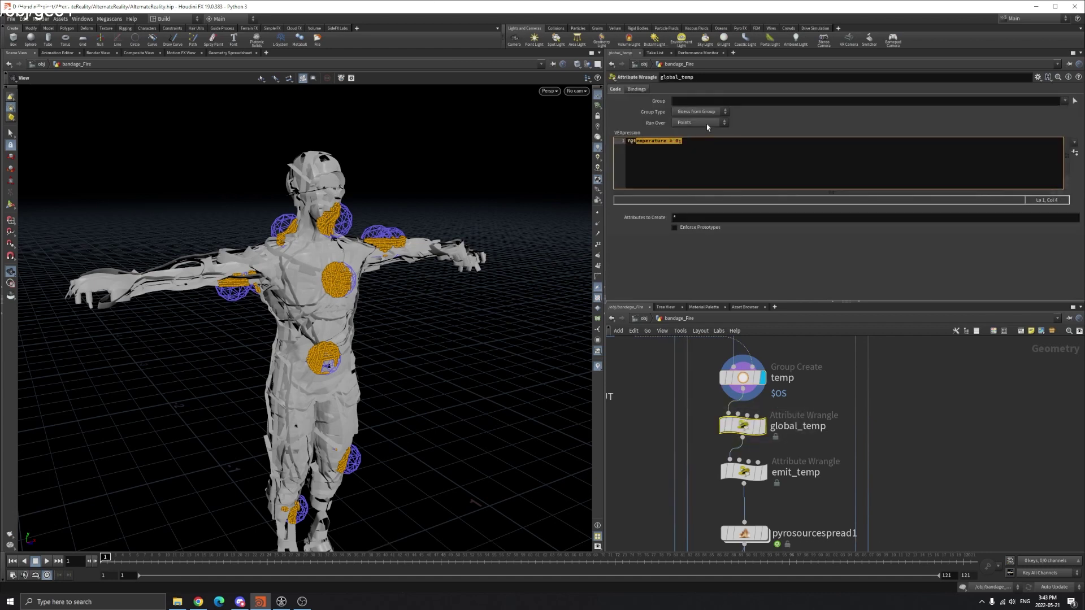
click(706, 124)
click(706, 124)
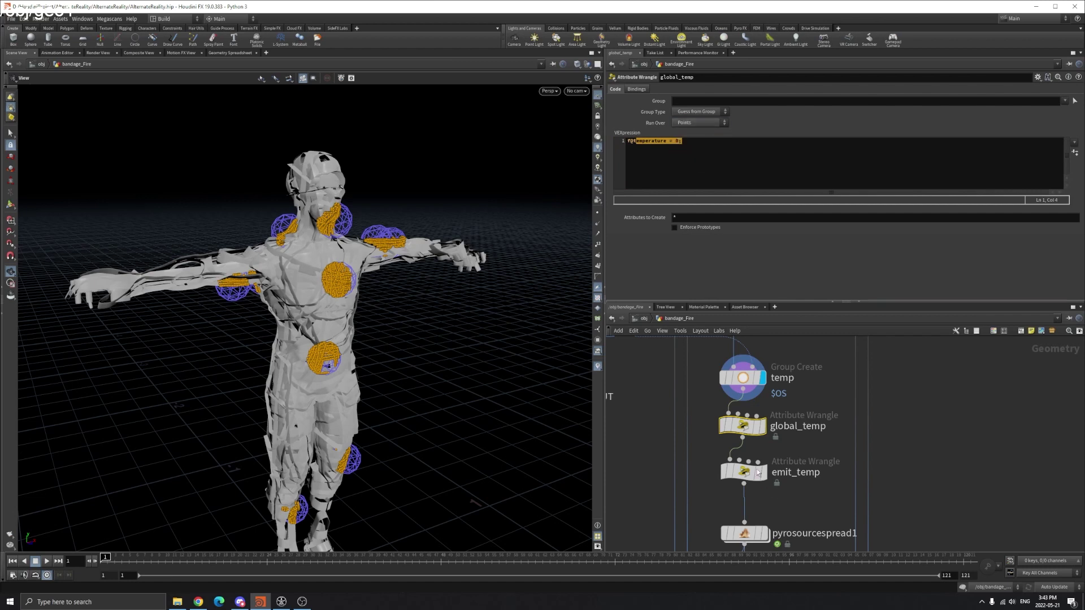
click(761, 425)
click(722, 175)
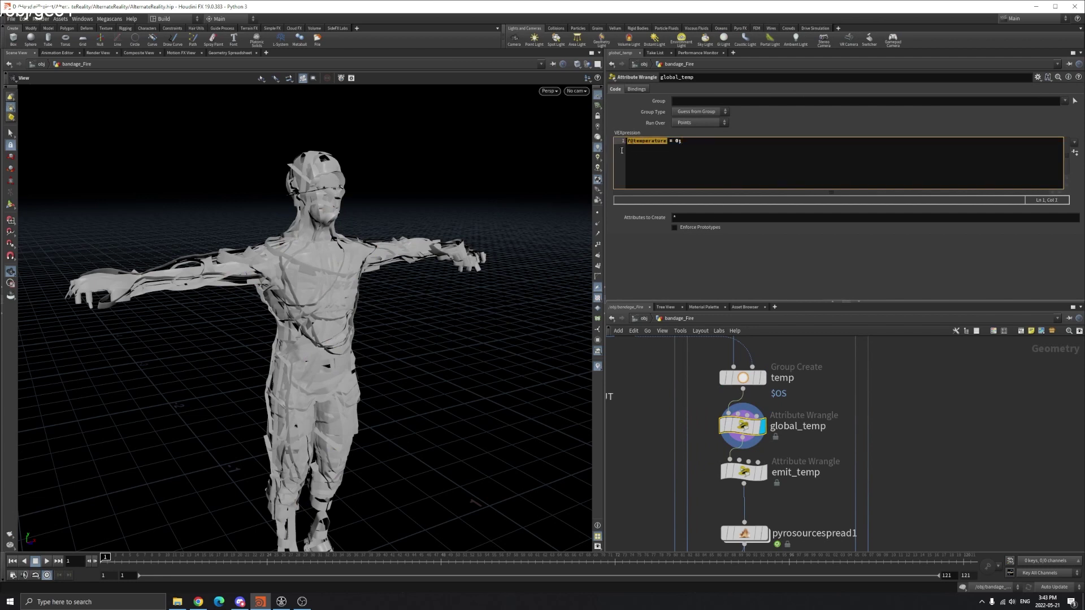
drag(666, 141, 640, 146)
click(685, 144)
click(700, 145)
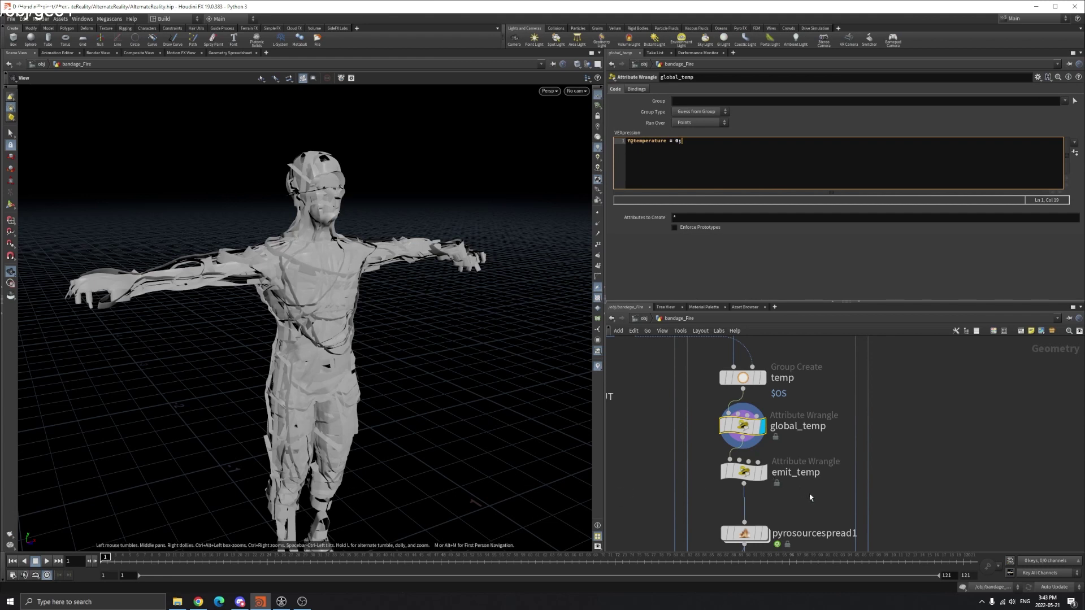
- Review the emit_temp wrangle's group and temperature expression, and redisplay the temp node to inspect the grouped points it targets
click(736, 469)
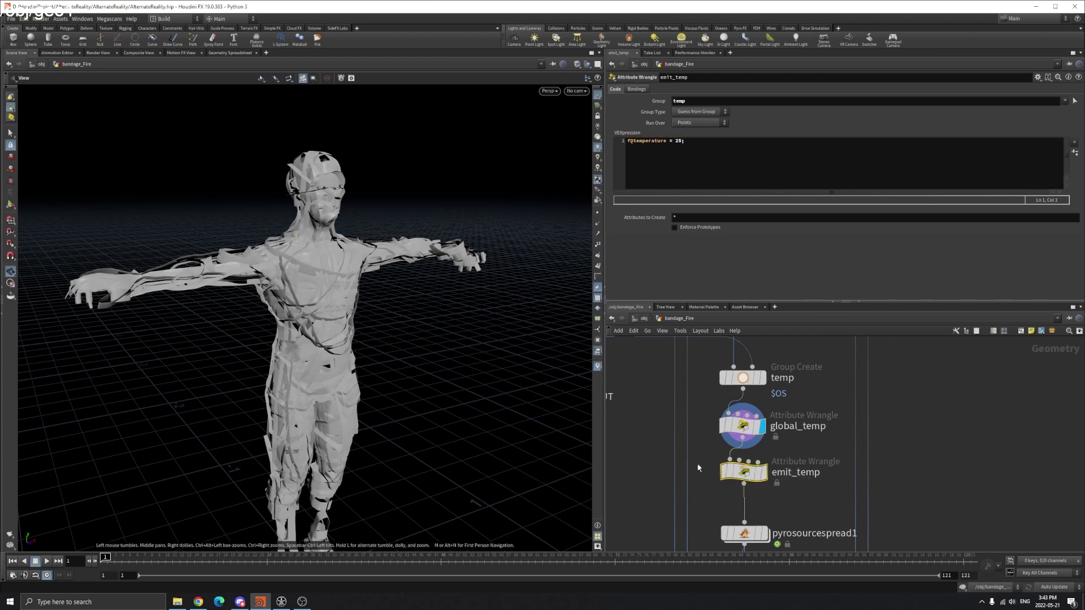
click(766, 474)
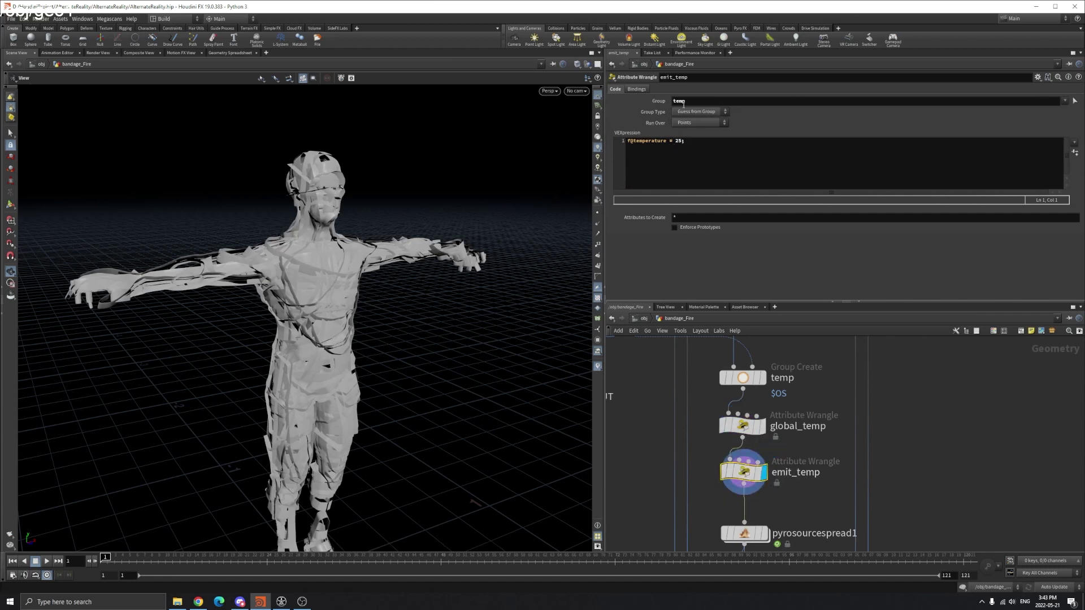
mouse_move(684, 103)
mouse_down()
mouse_move(673, 103)
mouse_move(690, 104)
mouse_up()
click(760, 377)
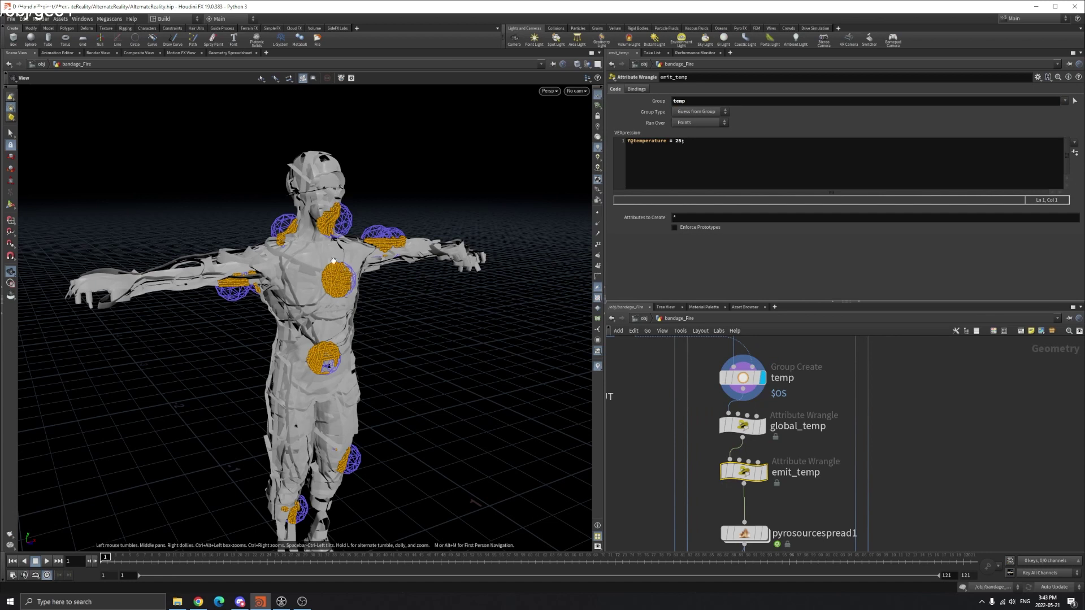
scroll(346, 276, up, 5)
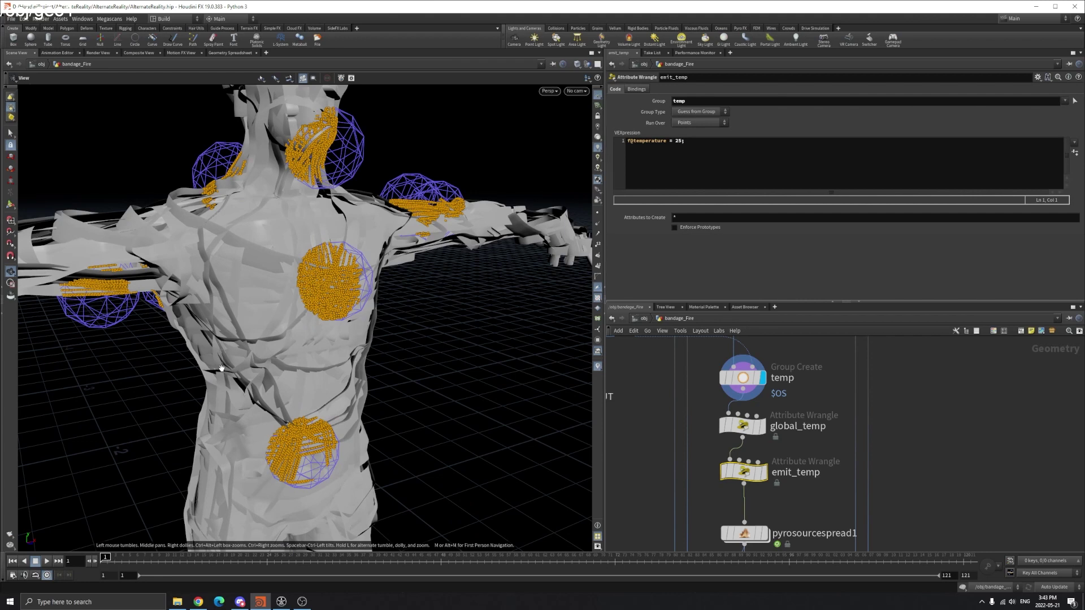
- Display the global_temp wrangle with the whole figure in view, check the temperature attribute in its node info, and close the info
scroll(423, 460, down, 3)
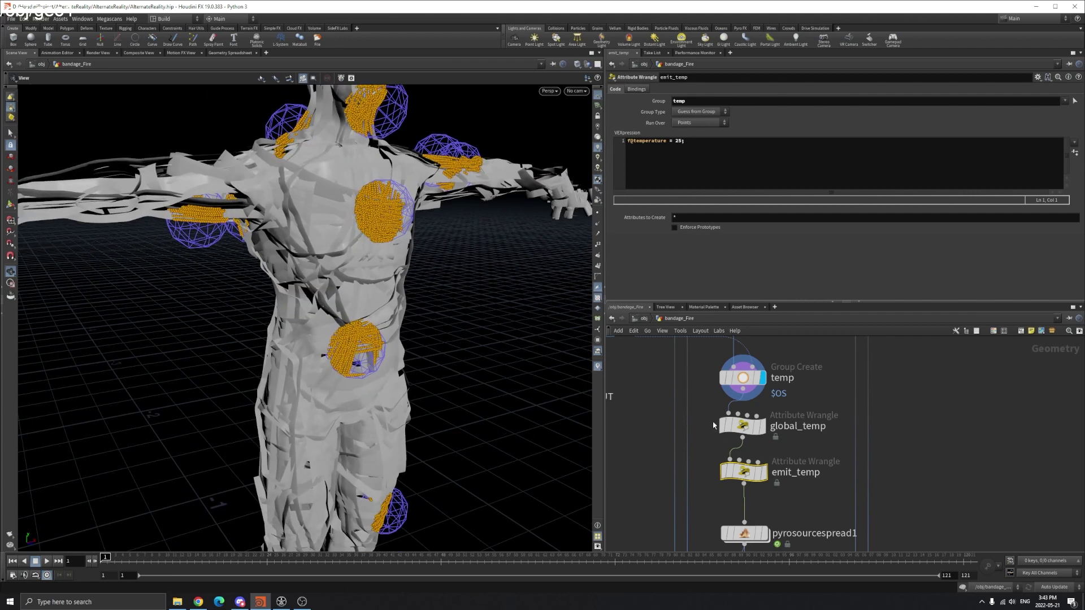
click(760, 429)
click(759, 430)
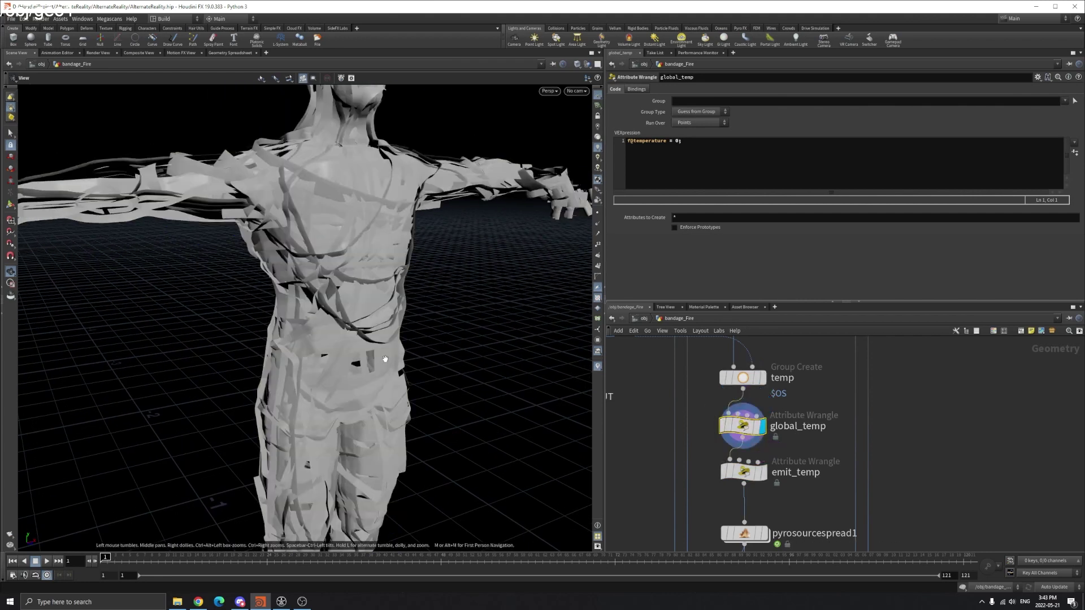
scroll(362, 373, down, 4)
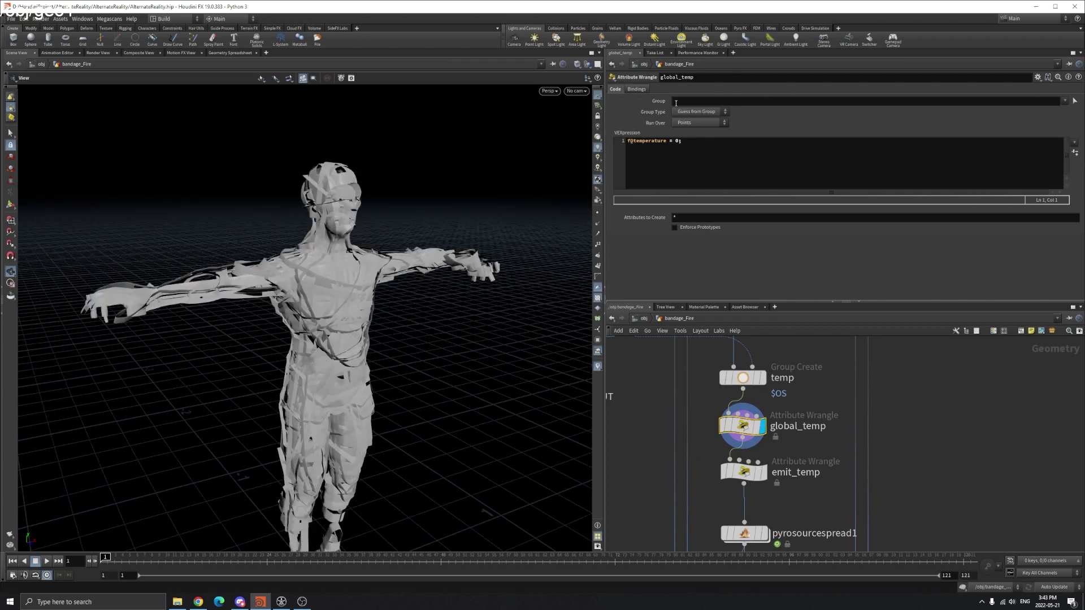
scroll(450, 269, down, 3)
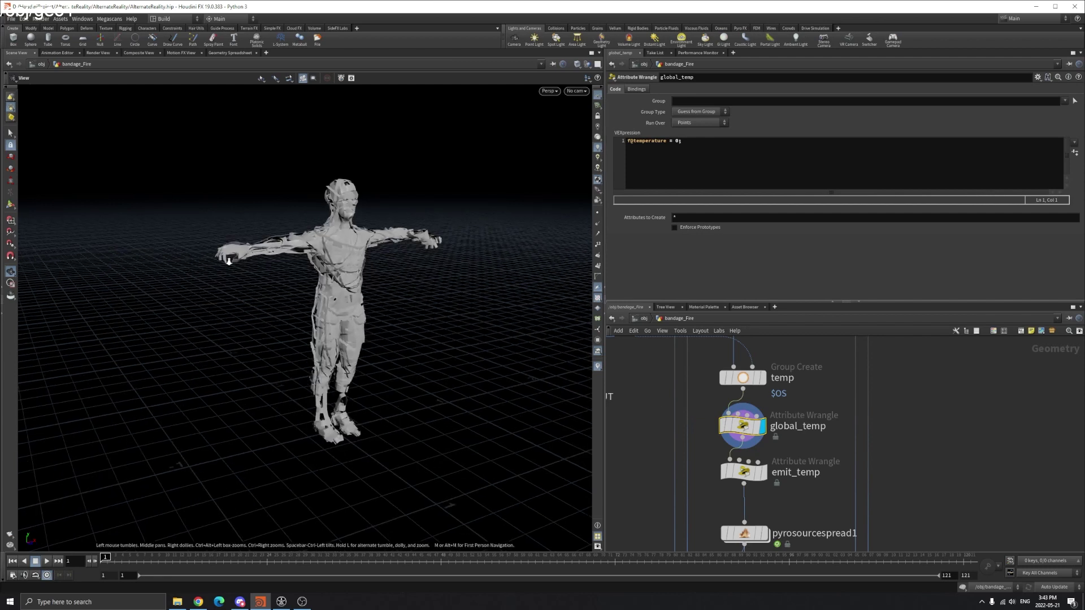
click(707, 426)
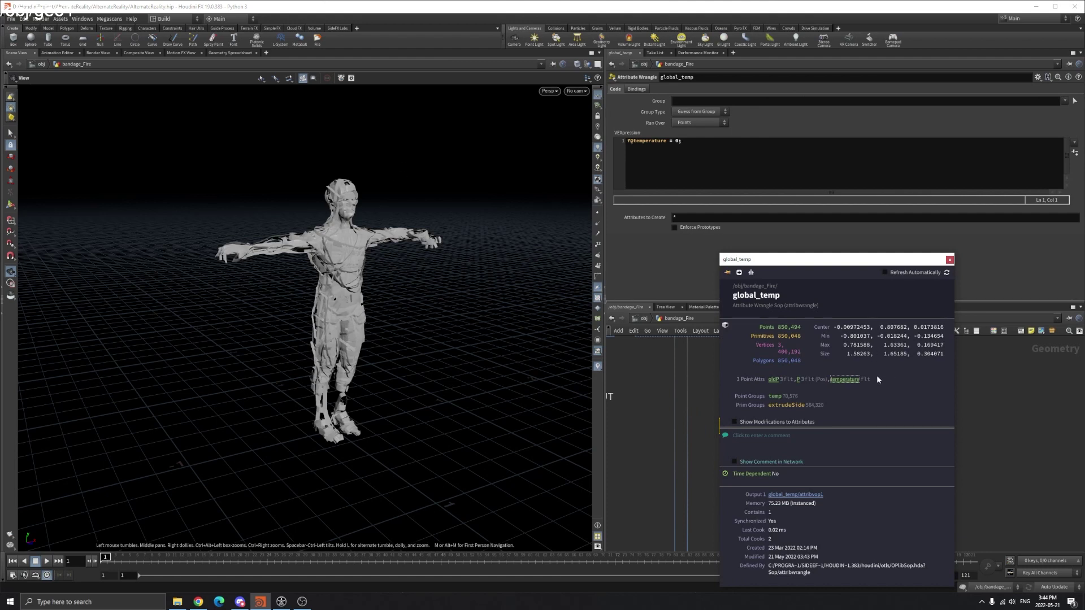
click(950, 260)
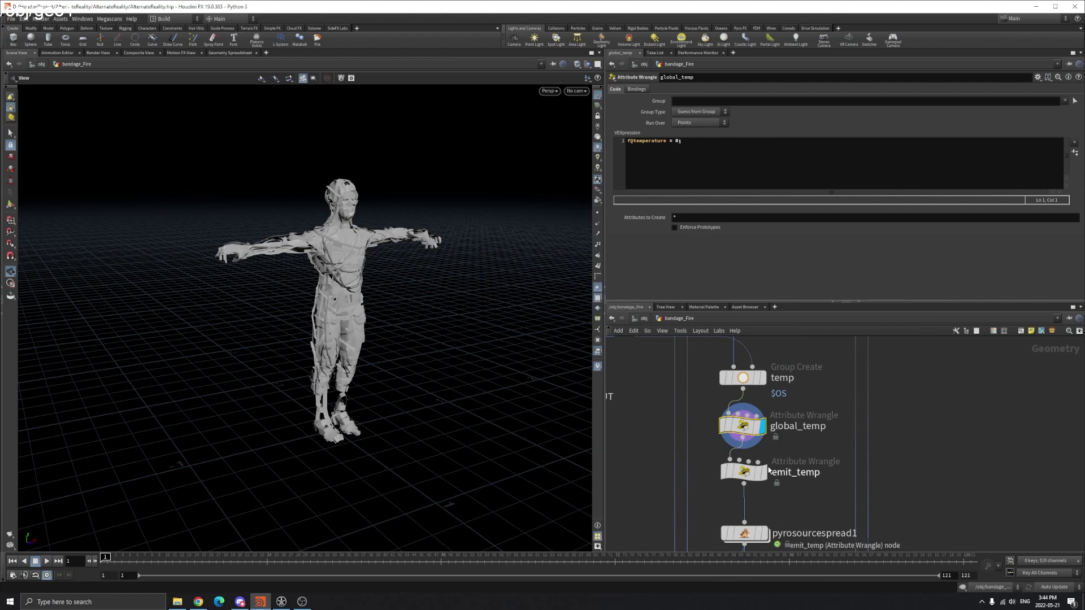
- Display the emit_temp wrangle and visualize its temperature attribute on the figure
click(743, 472)
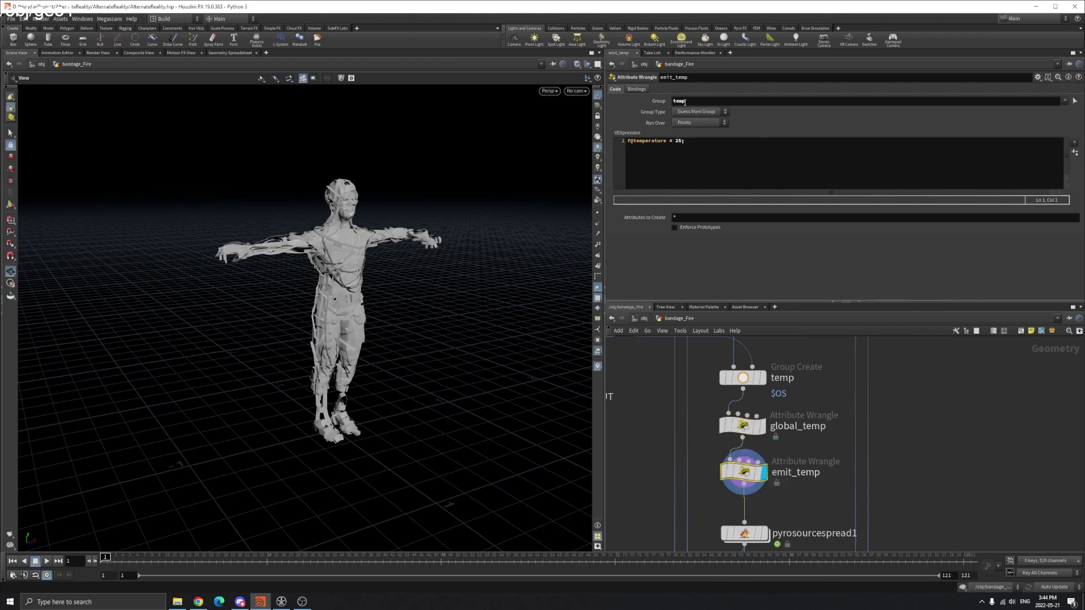
click(709, 471)
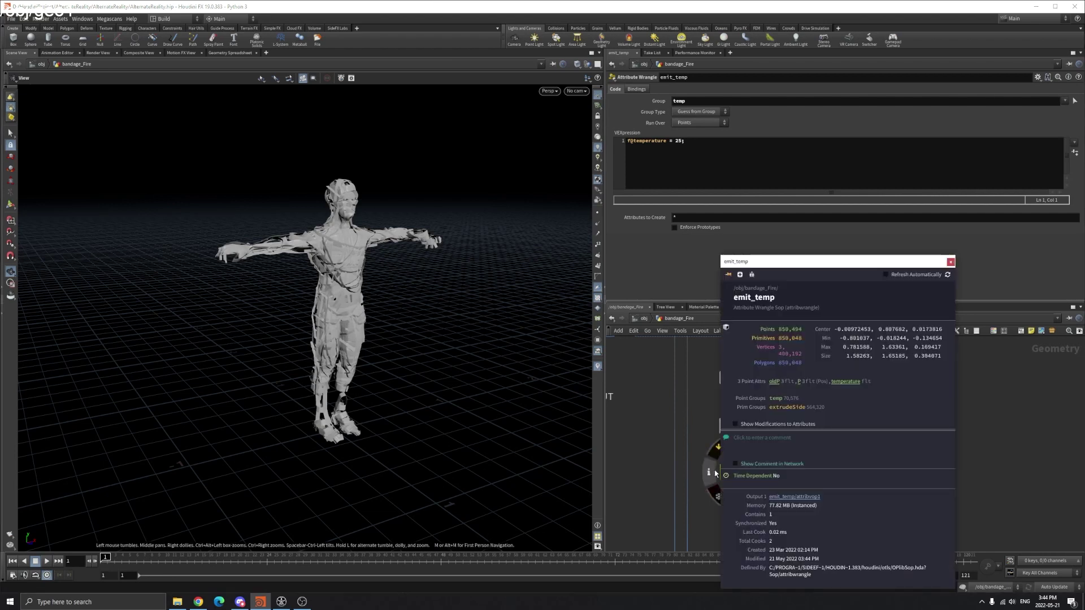
click(845, 382)
scroll(358, 227, up, 5)
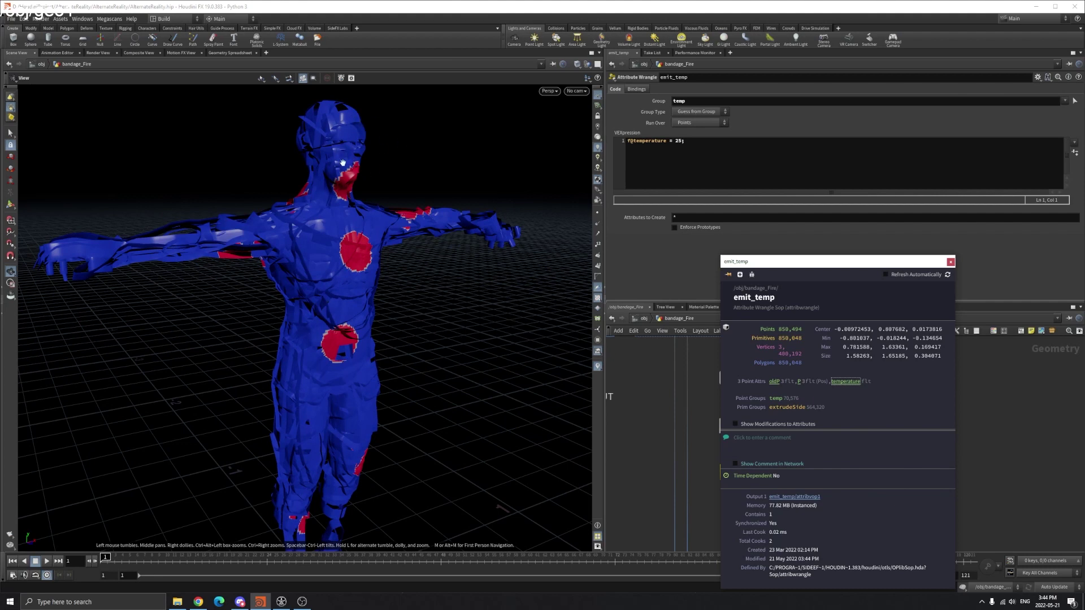
- Review the temperature visualizer's settings and color ramp, and close them without changes
click(598, 366)
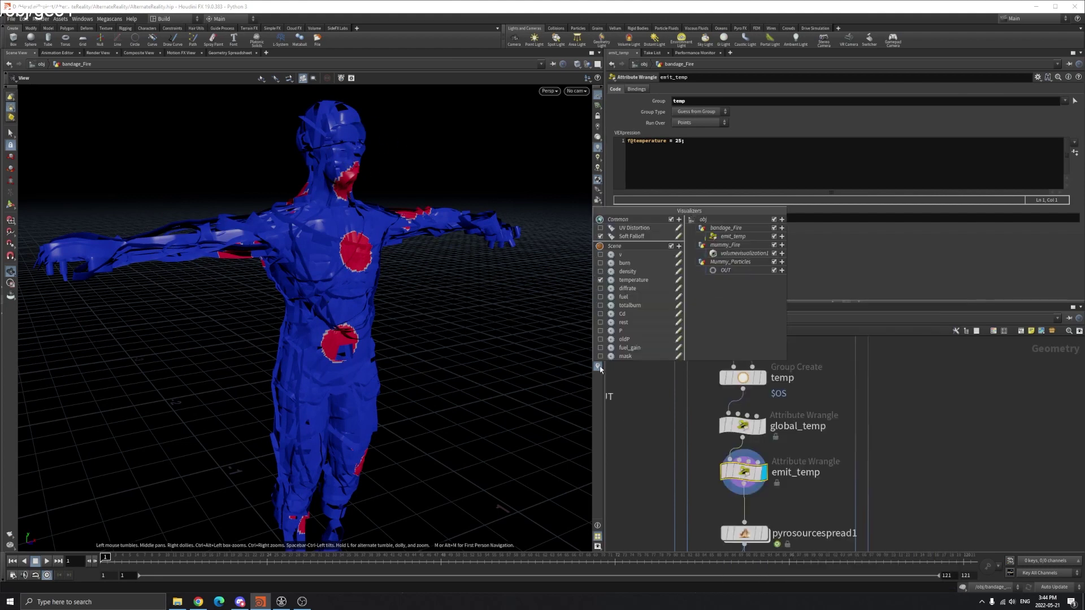
click(679, 280)
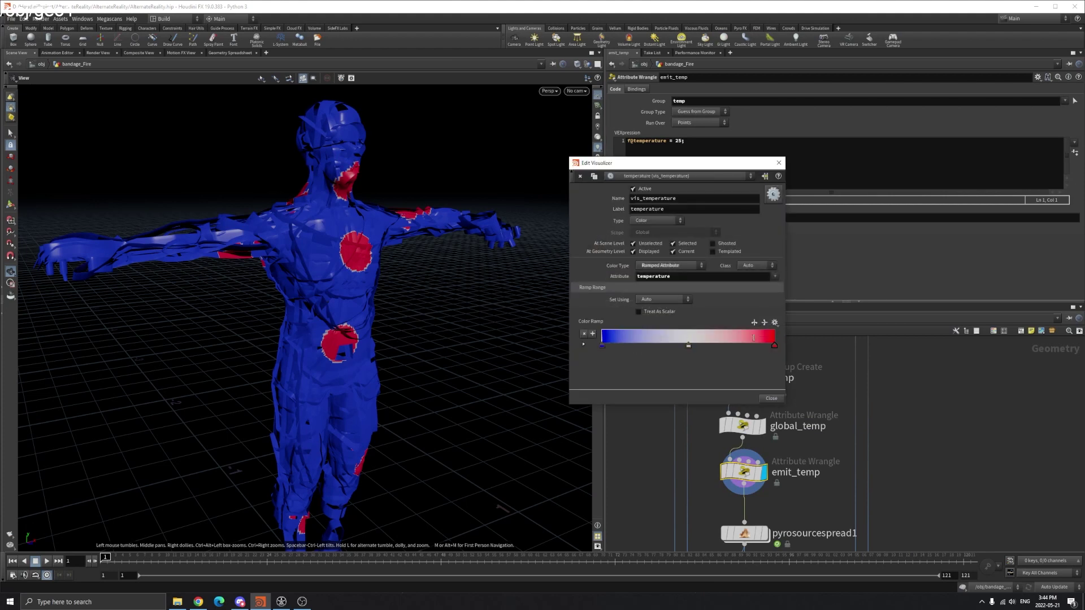
click(779, 163)
- Turn off emit_temp's temperature visualization, toggle it on and off once more to compare, and close the node info
click(718, 476)
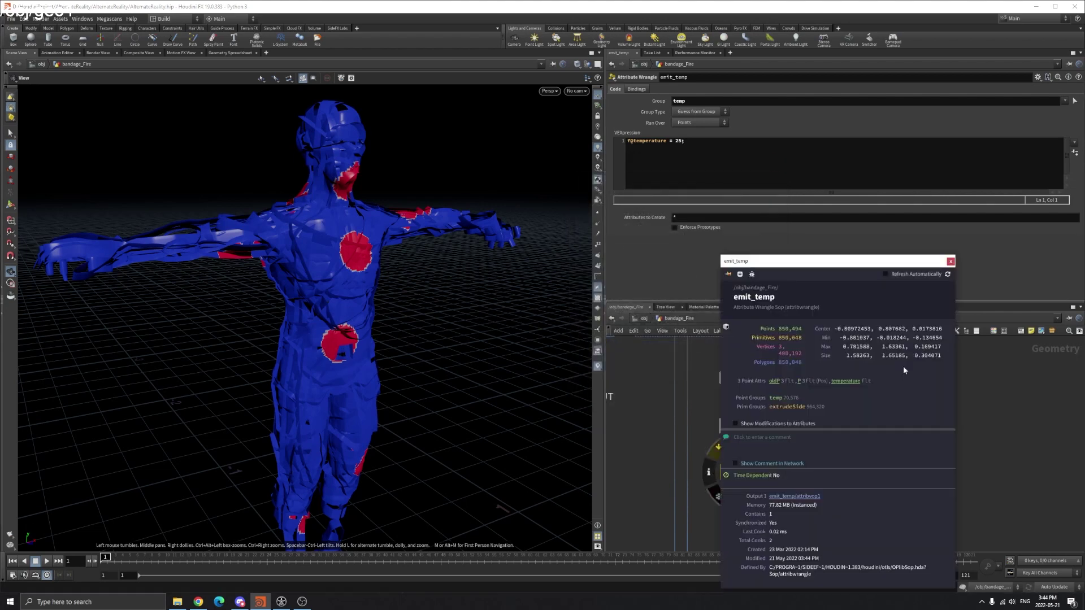
click(847, 381)
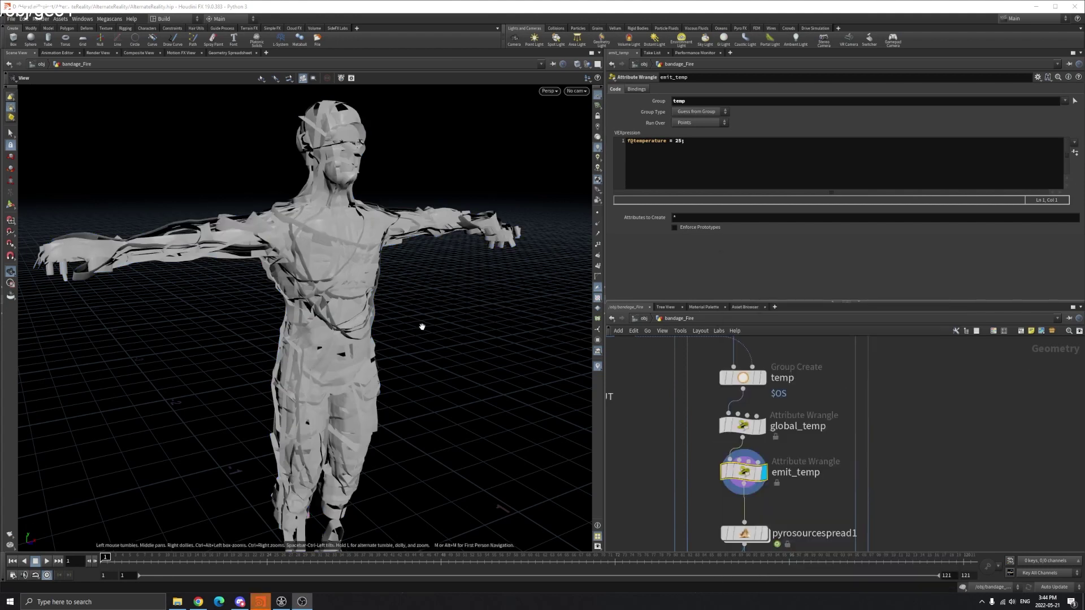
drag(422, 327, 438, 278)
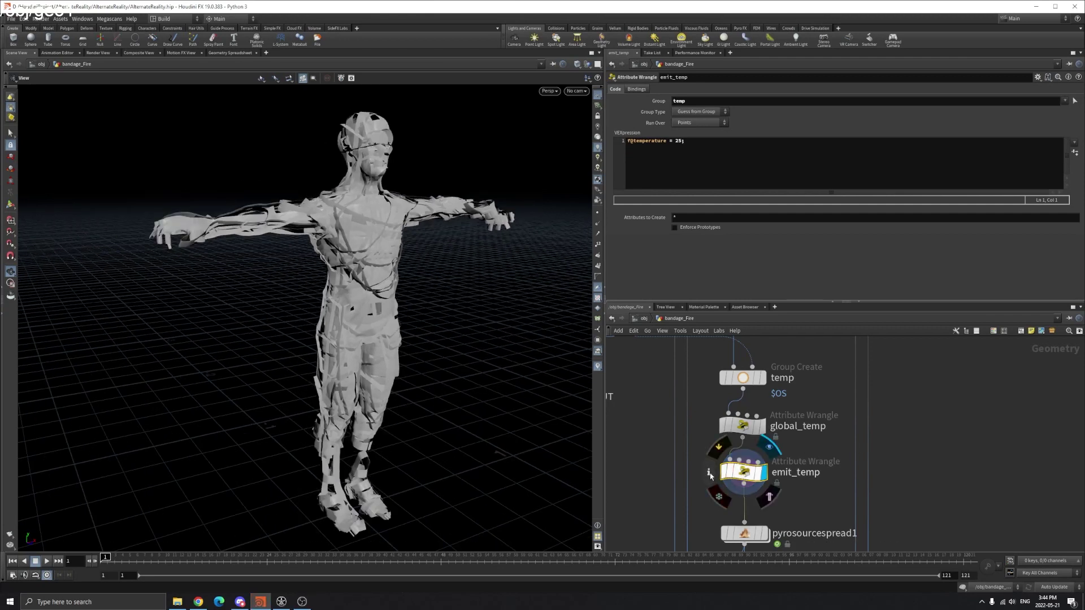
click(709, 472)
click(843, 382)
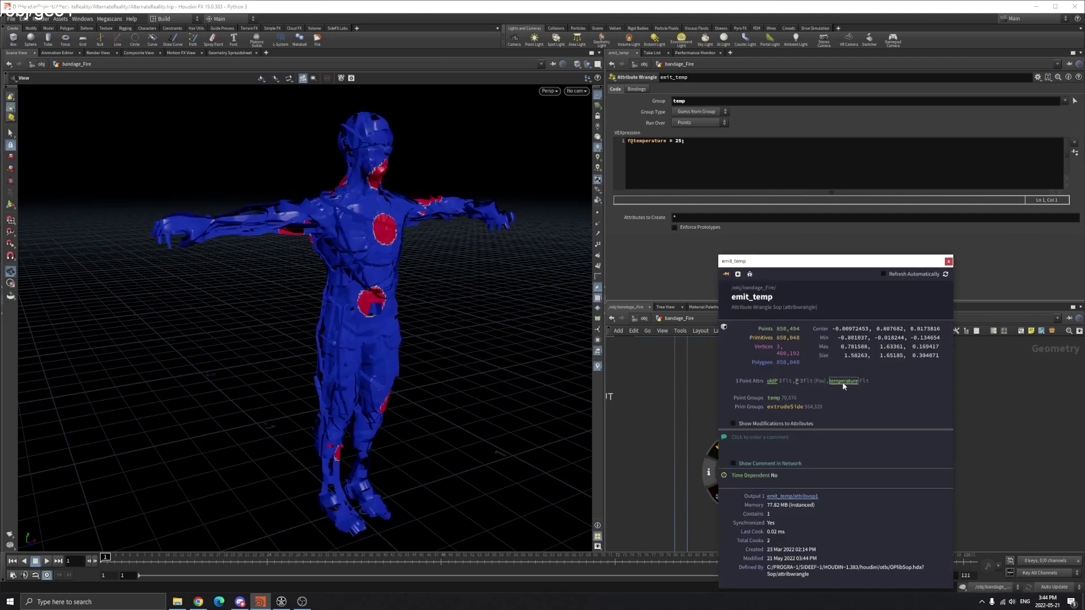
click(843, 381)
click(948, 261)
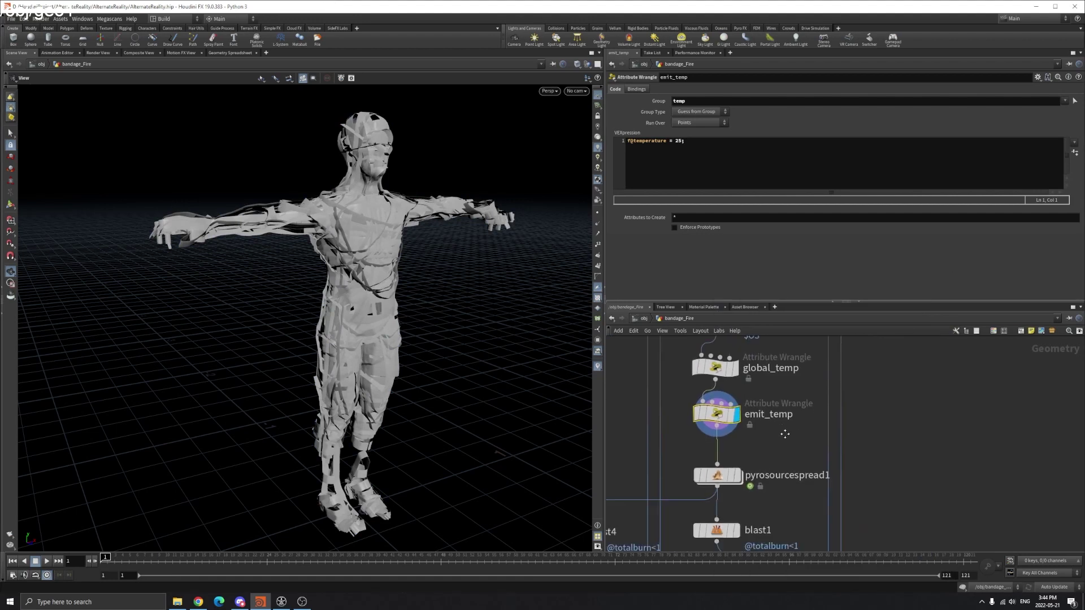
- Open and display the pyrosourcespread1 node, and move the timeline to frame 20
click(717, 474)
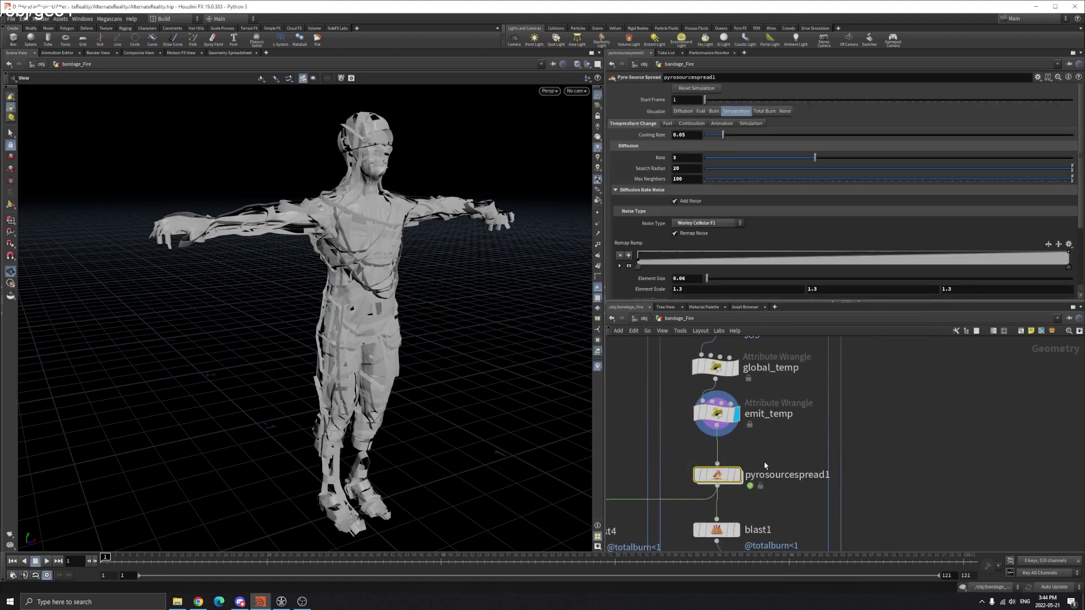
mouse_move(741, 476)
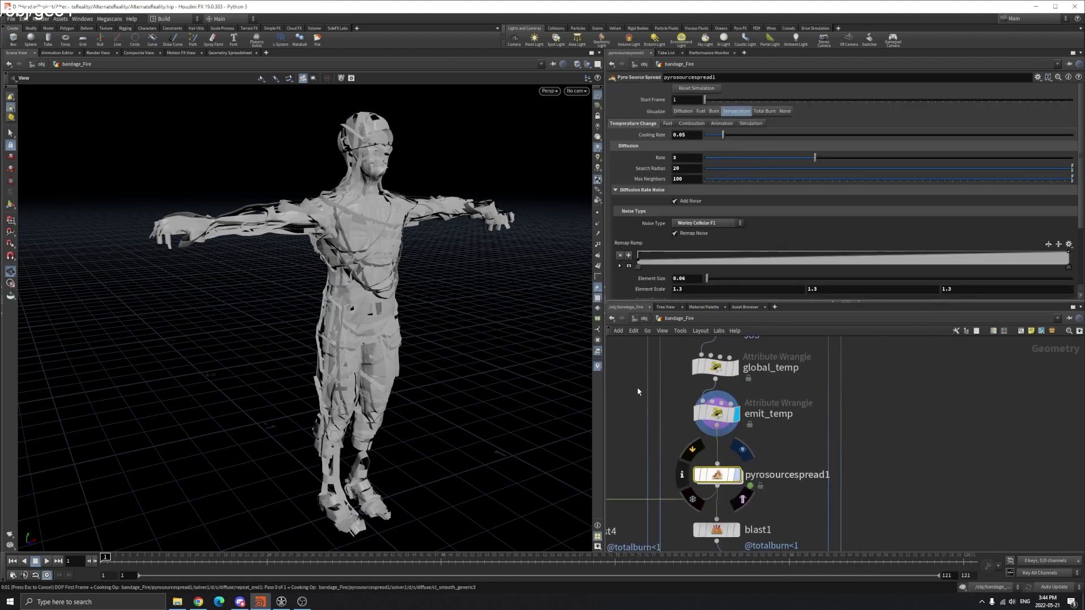
click(742, 449)
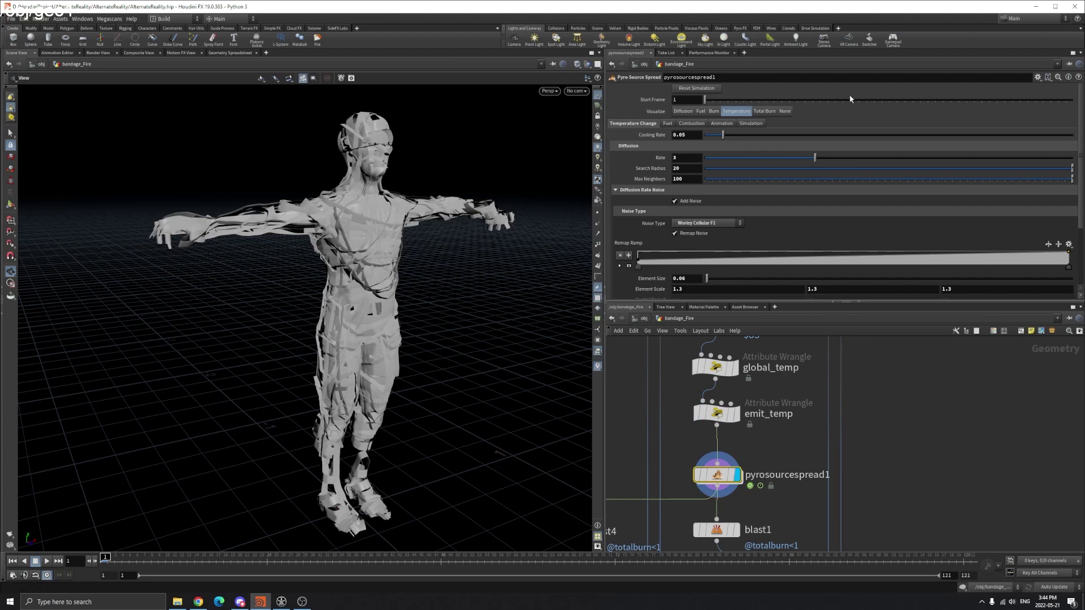
click(236, 561)
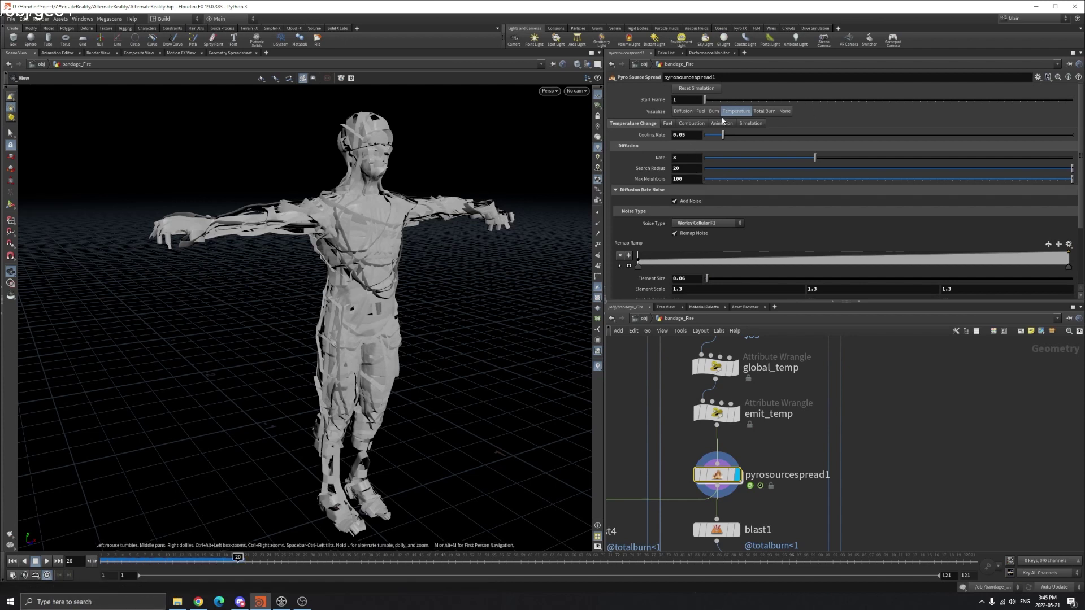
- Set pyrosourcespread1 to visualize Total Burn, go to frame 12, and examine the burn edges across the chest and shoulders
click(740, 113)
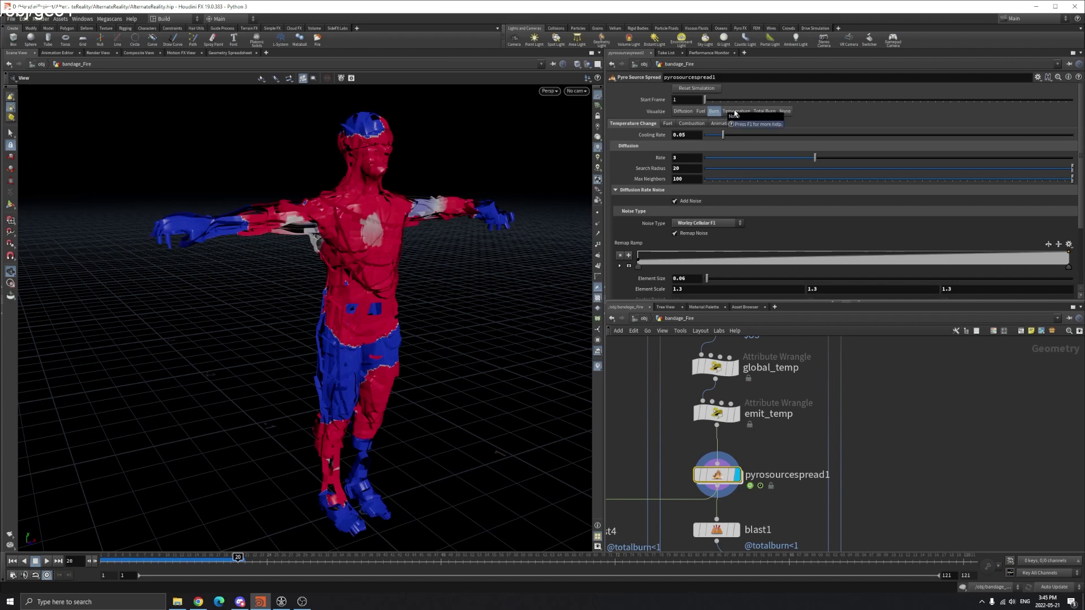
click(768, 112)
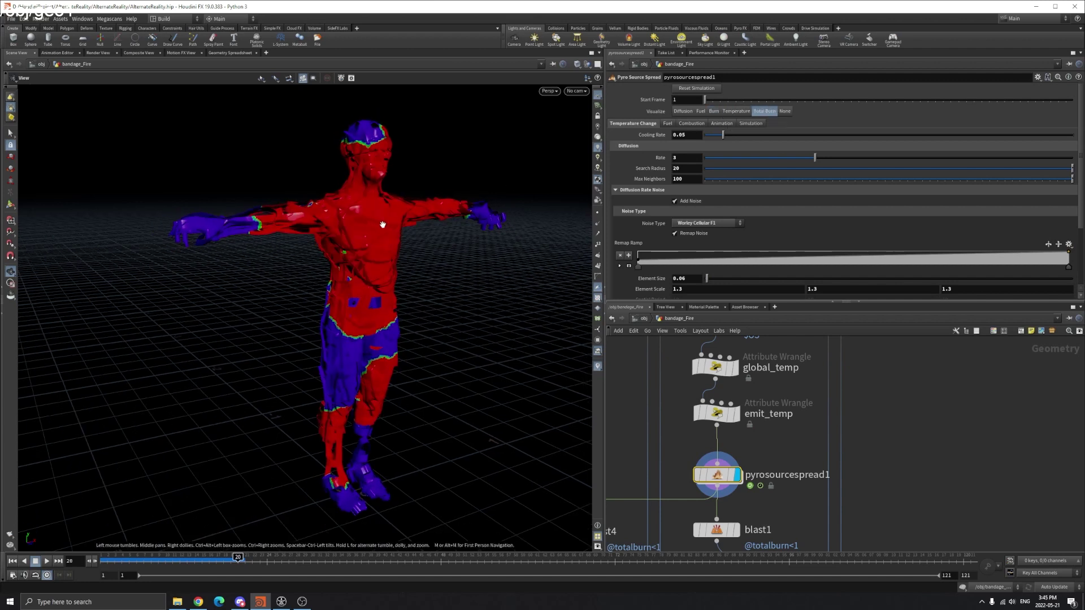
mouse_move(193, 561)
mouse_down()
mouse_move(80, 554)
mouse_move(241, 561)
mouse_move(122, 561)
mouse_move(179, 561)
mouse_up()
scroll(337, 238, up, 5)
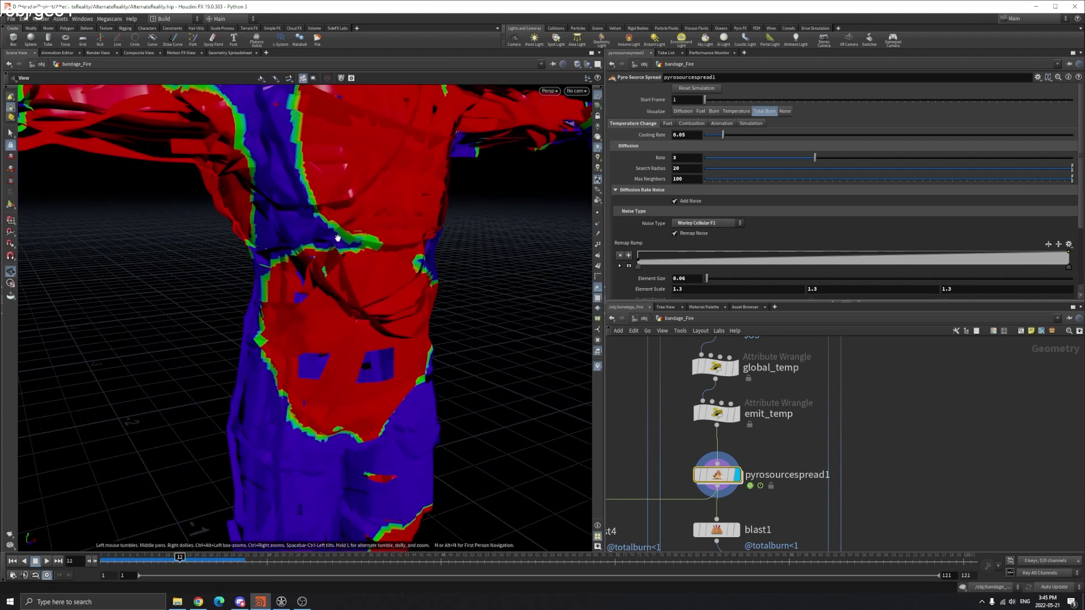
scroll(337, 238, up, 6)
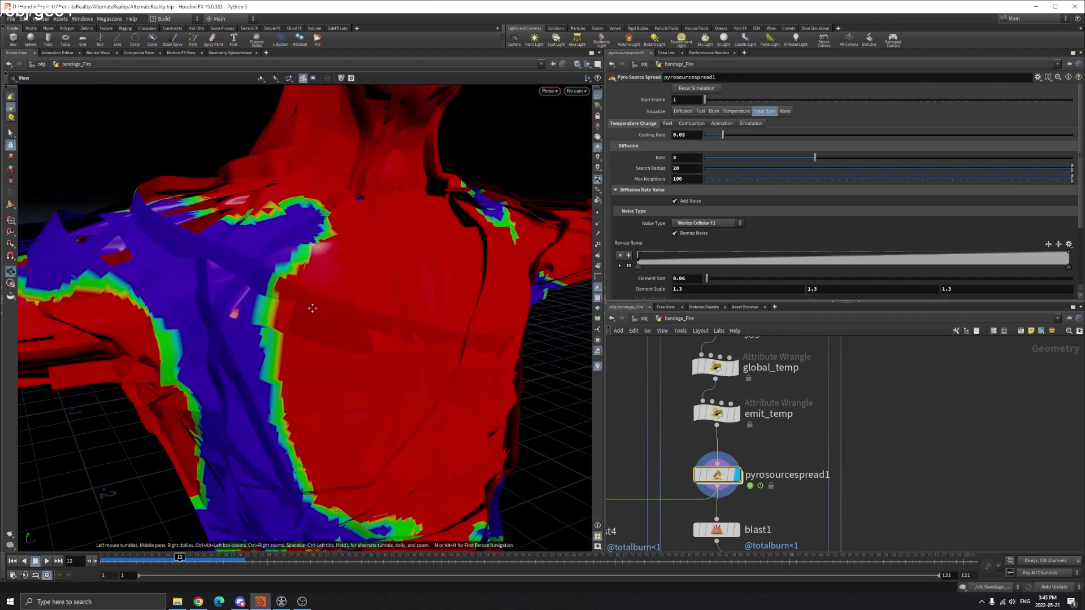
scroll(313, 308, down, 2)
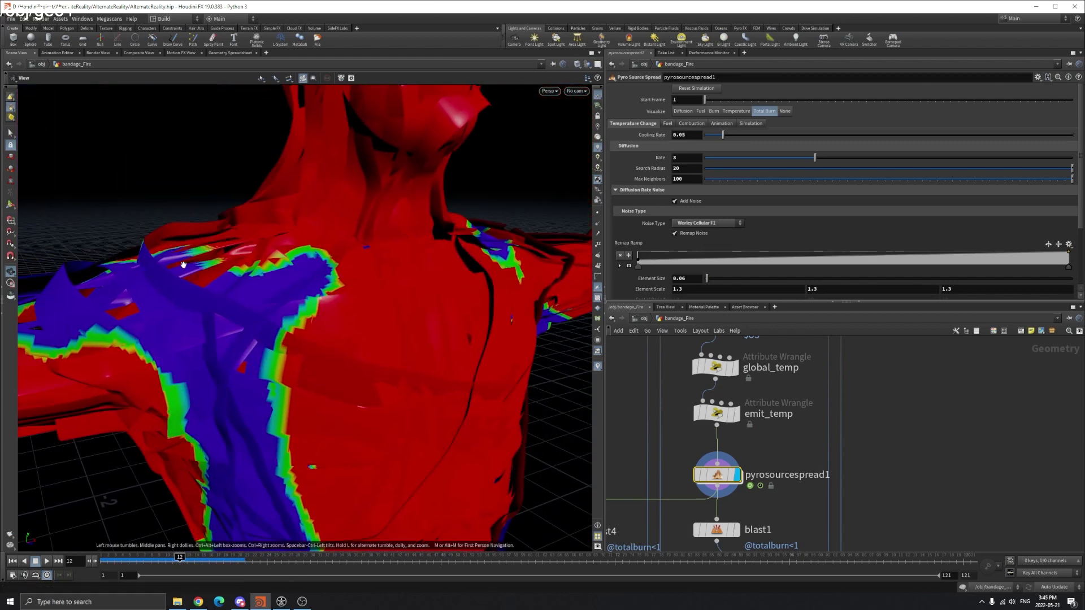
- Switch to the rendered AlternateReality sequence to check its glowing edges, and return to Houdini to compare them with the whole figure's Total Burn edges
click(282, 602)
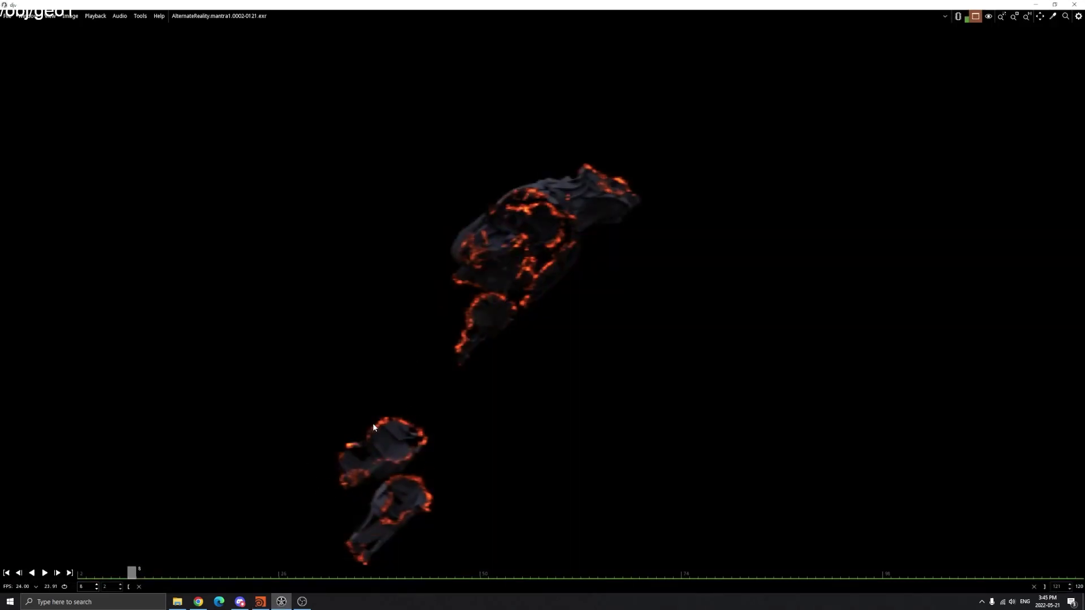
click(1036, 5)
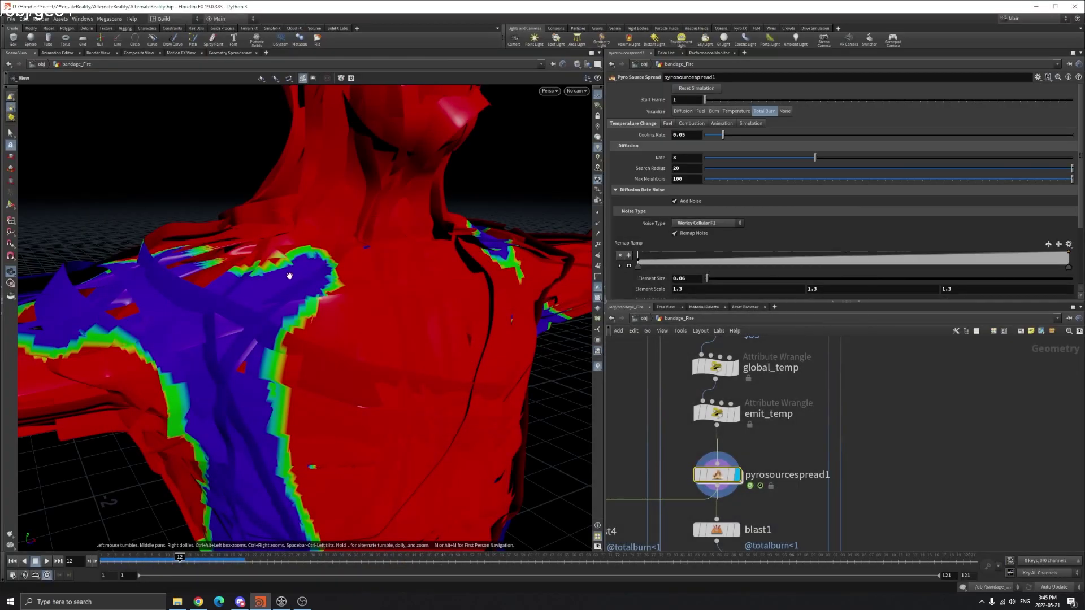
scroll(291, 275, down, 3)
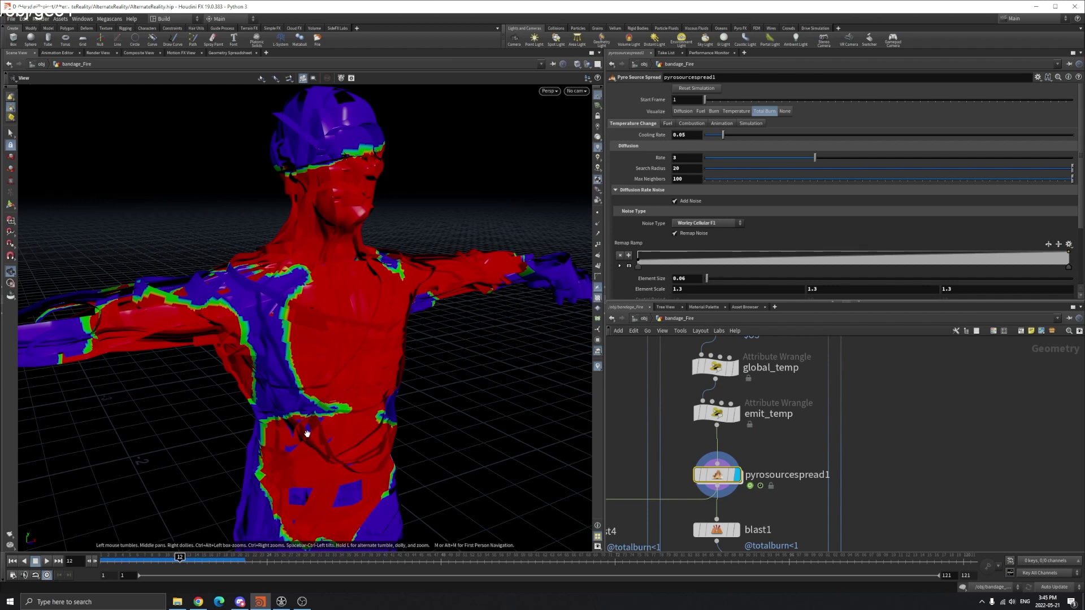
drag(322, 386, 334, 346)
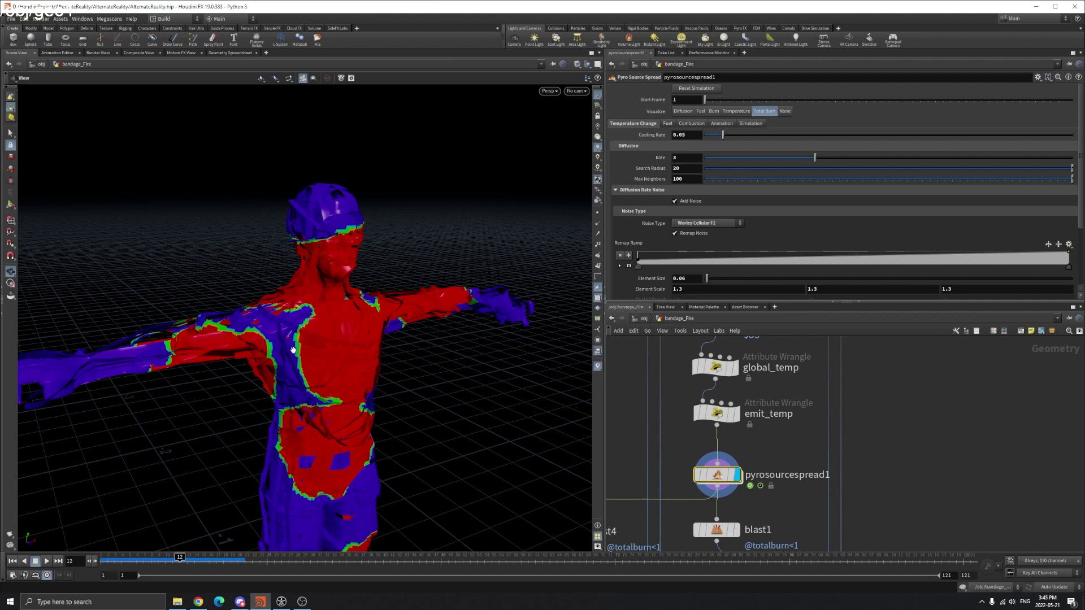
scroll(337, 412, down, 4)
middle_drag(341, 407, 370, 322)
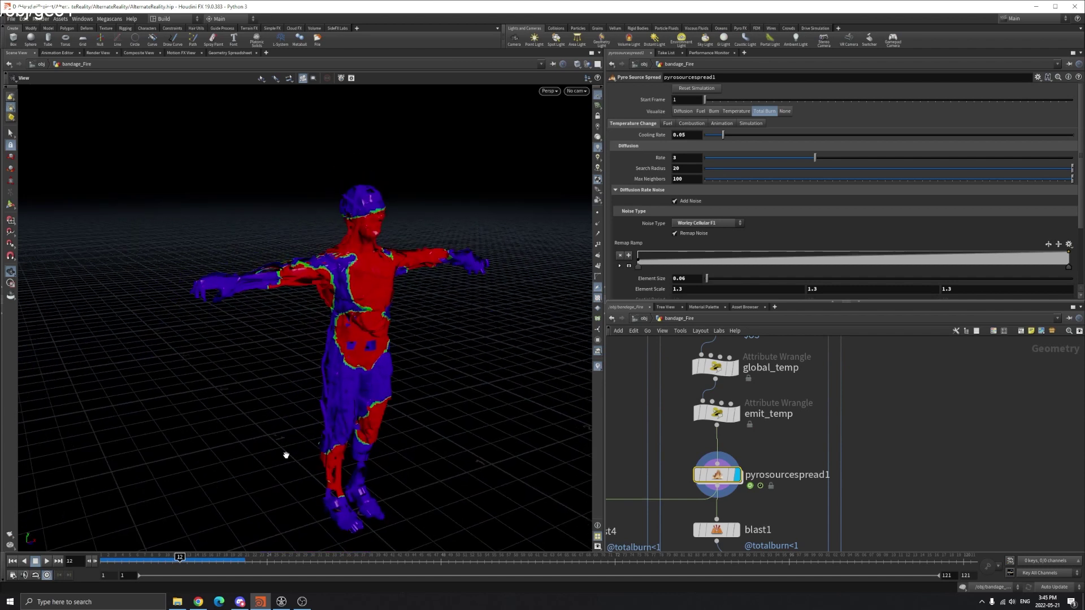
- Move to frame 17 and examine the burn boundary narrowing on the figure's chest
click(218, 564)
right_drag(305, 390, 393, 373)
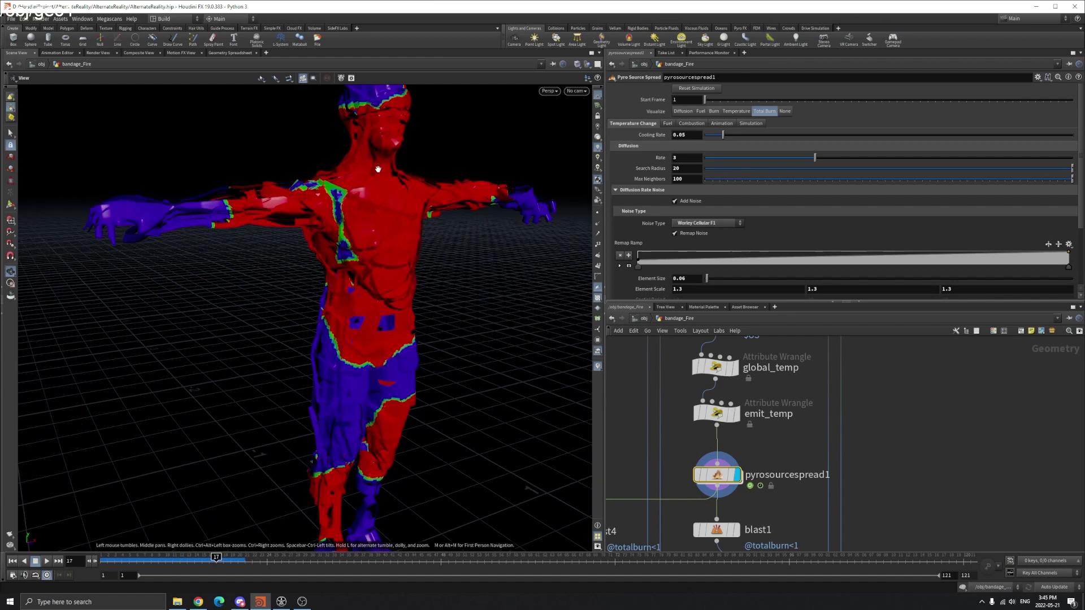
scroll(332, 194, up, 6)
scroll(305, 164, down, 3)
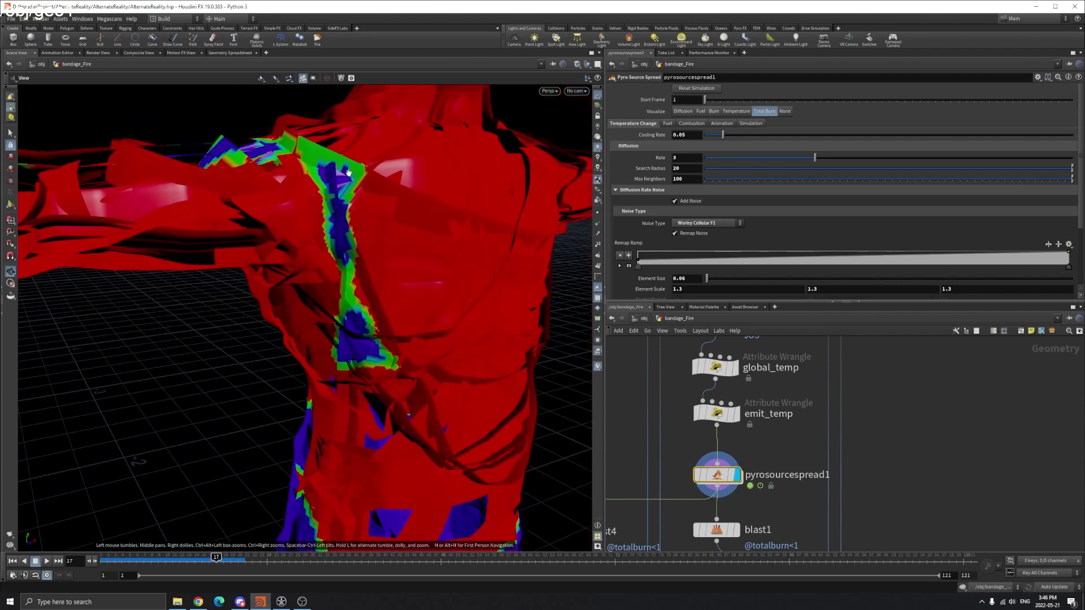
scroll(379, 334, down, 10)
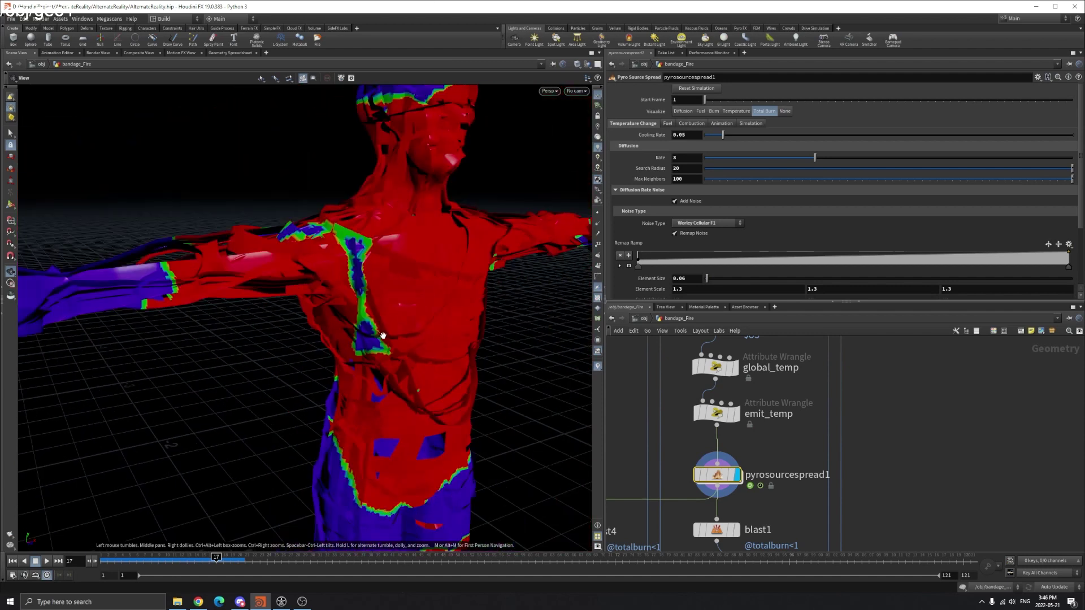
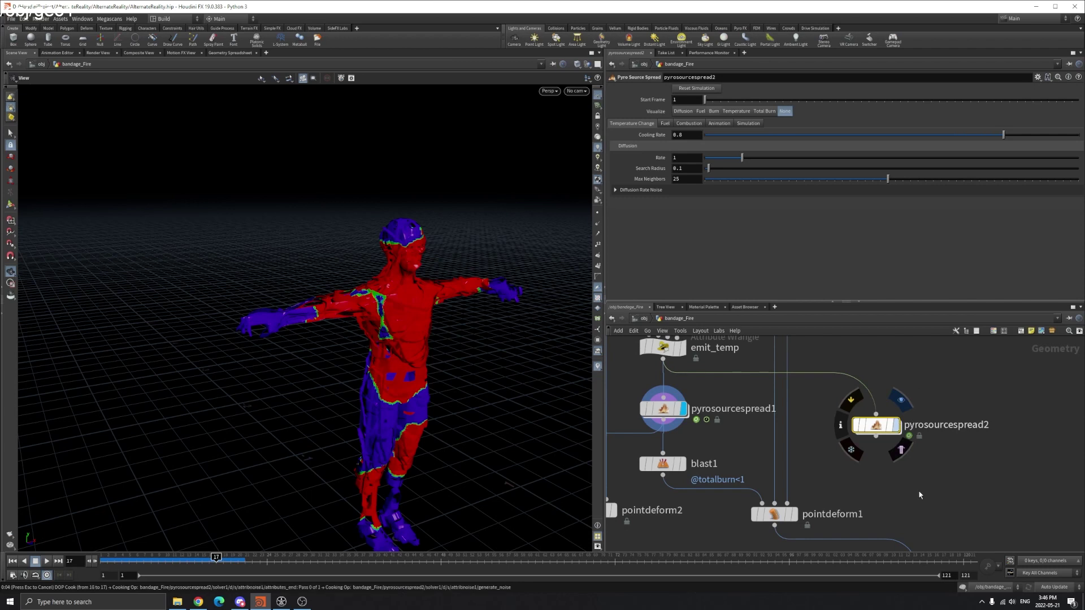
- Display the pyrosourcespread2 node fed by emit_temp, and locate it within the surrounding network
key(r)
scroll(872, 465, down, 6)
middle_drag(850, 391, 853, 402)
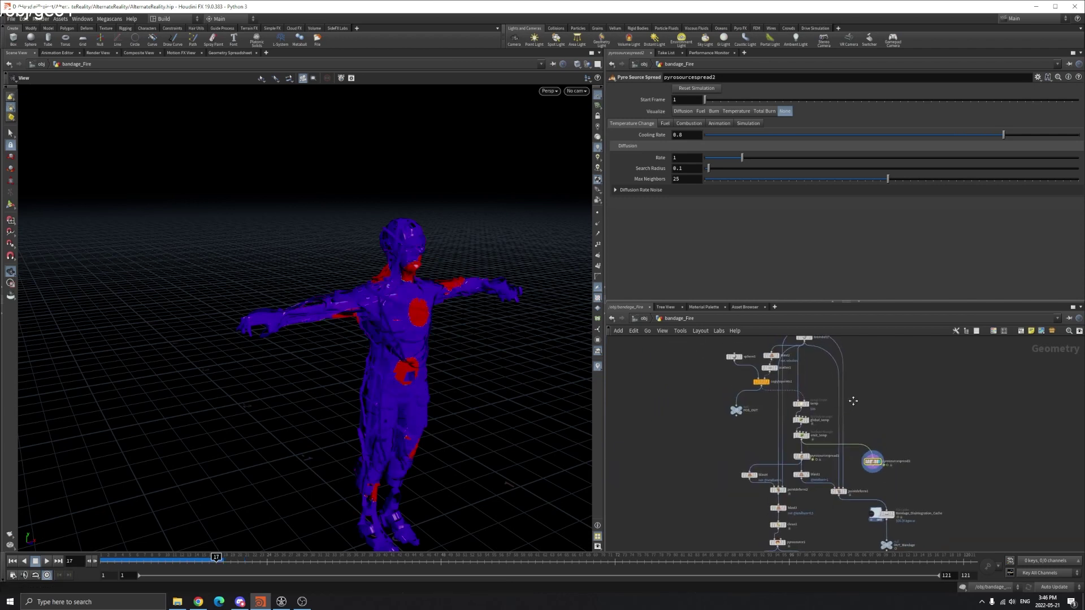
- Return to frame 1 and examine the starting temperature patches on the figure with pyrosourcespread2 displayed
scroll(854, 408, up, 3)
drag(929, 525, 897, 495)
click(173, 558)
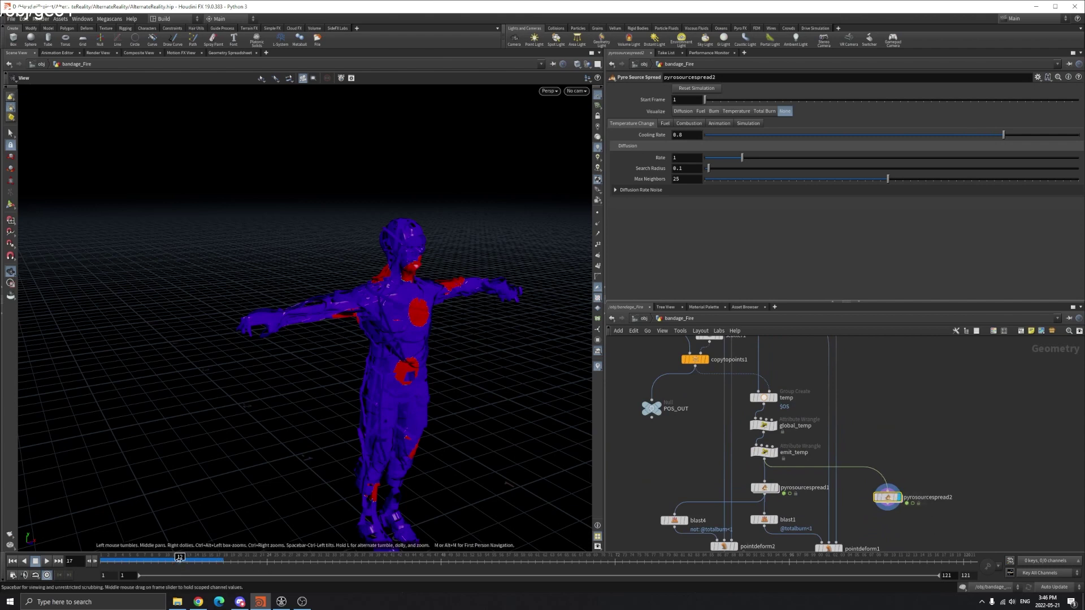
drag(174, 559, 96, 556)
scroll(415, 309, up, 3)
scroll(414, 309, up, 3)
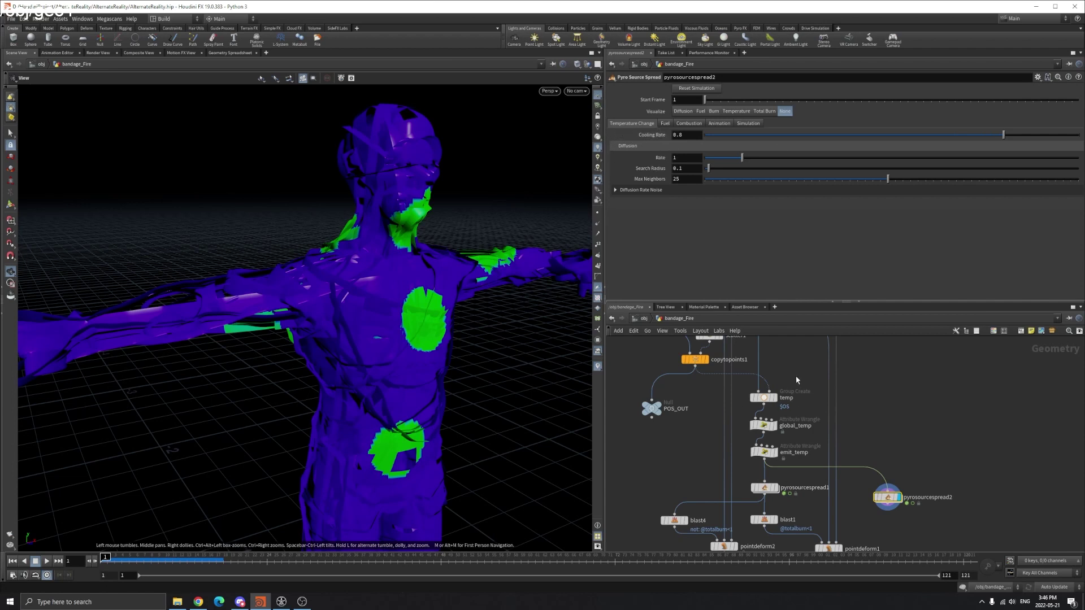
- Inspect the temperature expression in the global_temp wrangle
scroll(787, 414, up, 5)
click(740, 437)
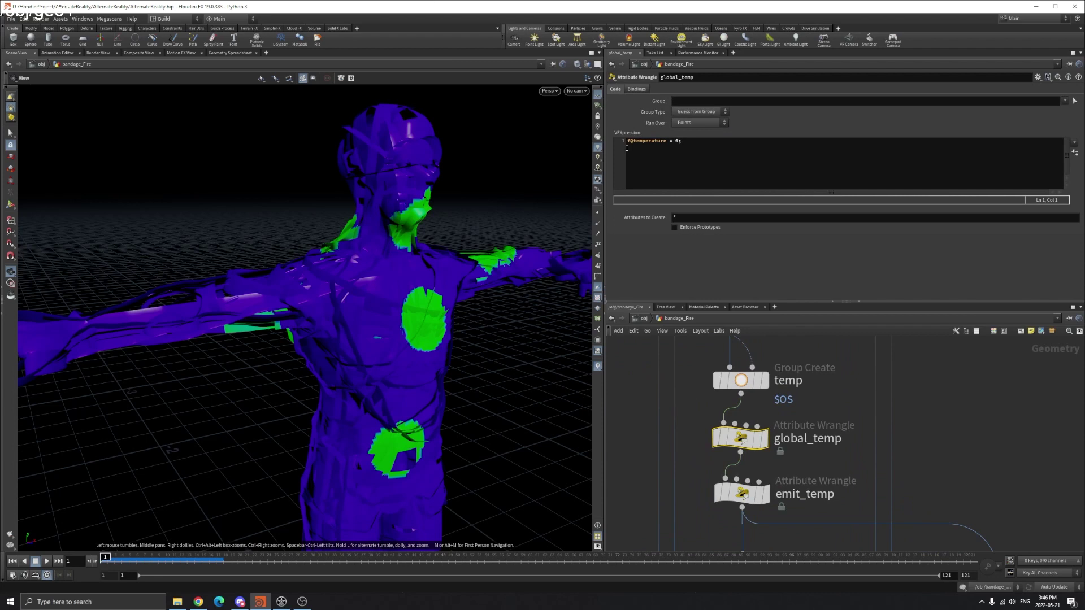
drag(666, 141, 633, 143)
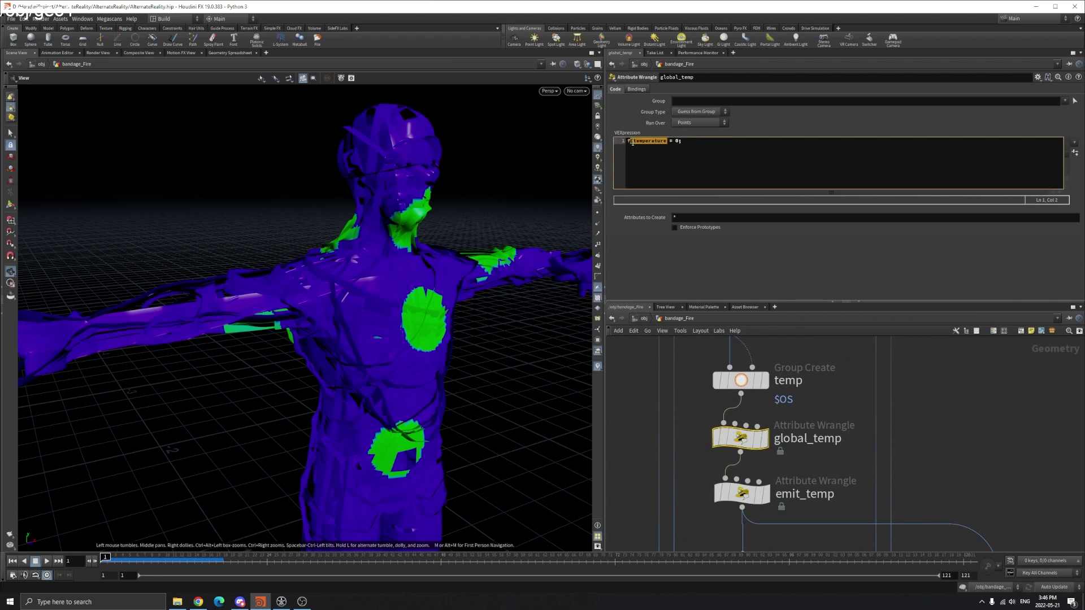
click(664, 148)
scroll(785, 396, down, 4)
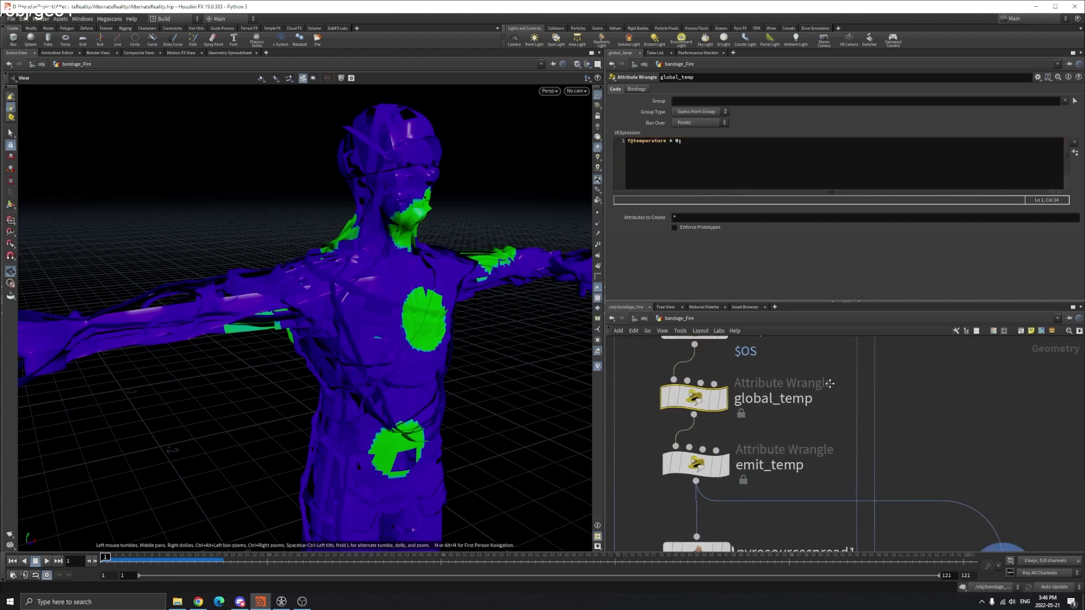
- Set pyrosourcespread2 to visualize Total Burn and check it at frame 1
click(907, 457)
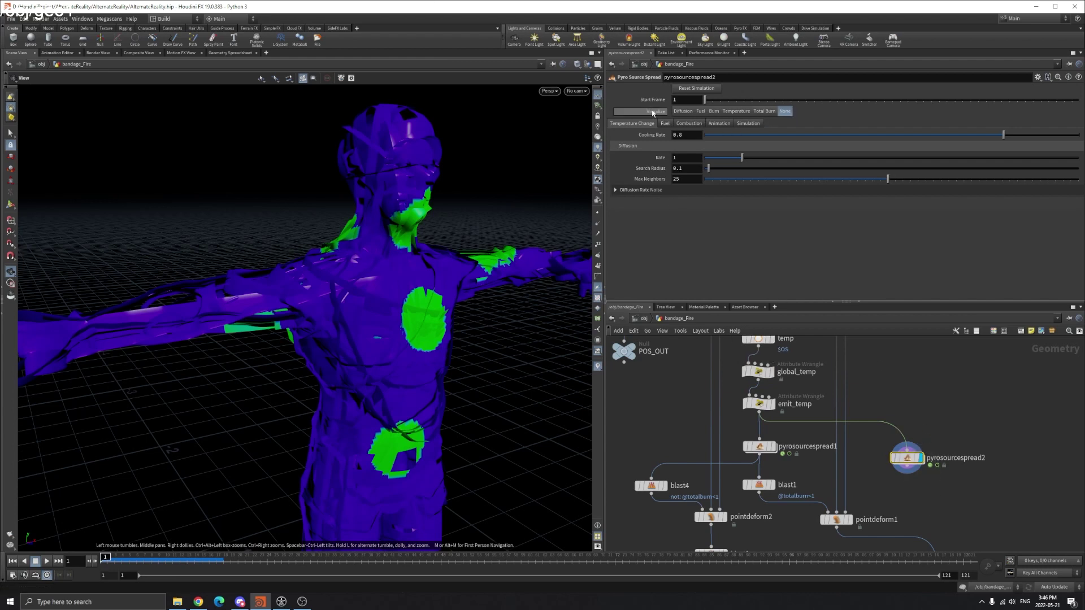
click(764, 111)
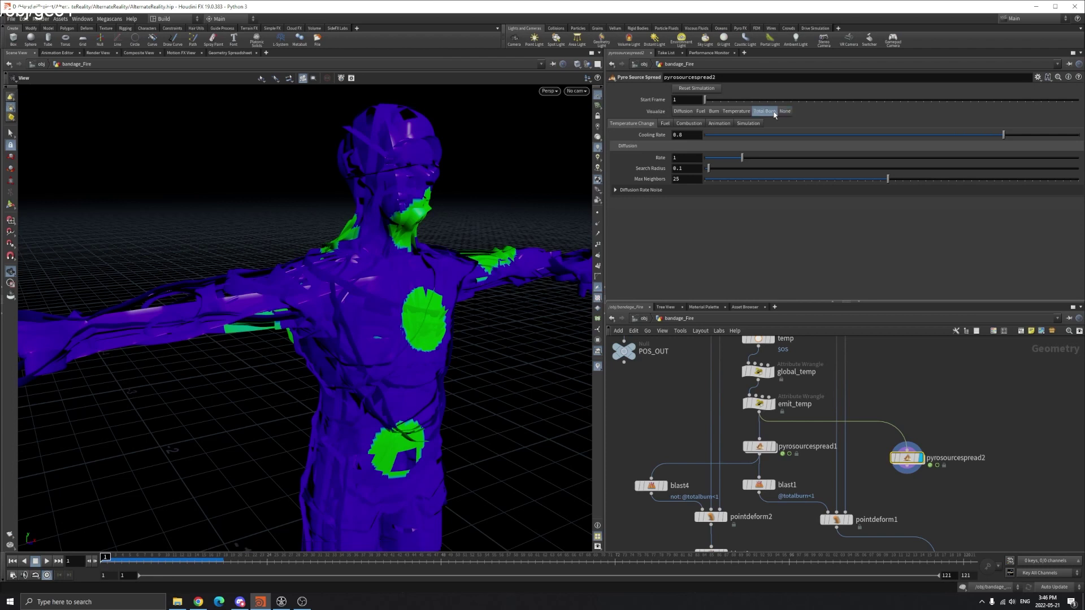
mouse_move(124, 559)
mouse_down()
mouse_move(167, 560)
mouse_move(103, 560)
mouse_up()
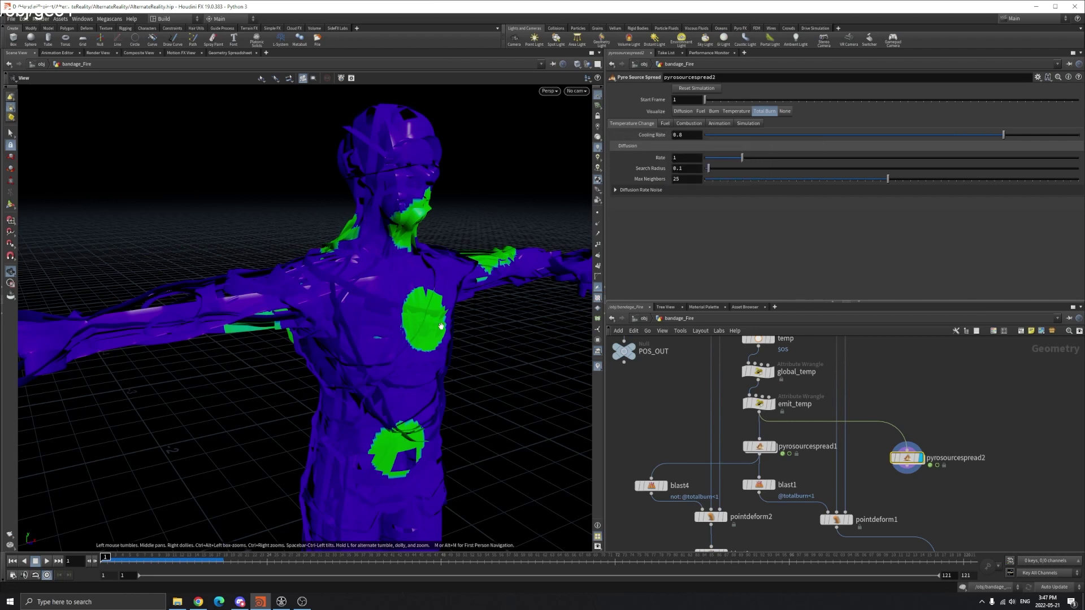
- Check pyrosourcespread1's temperature settings, and set pyrosourcespread2's cooling rate to 0.05 and its diffusion rate to 5.36
click(759, 447)
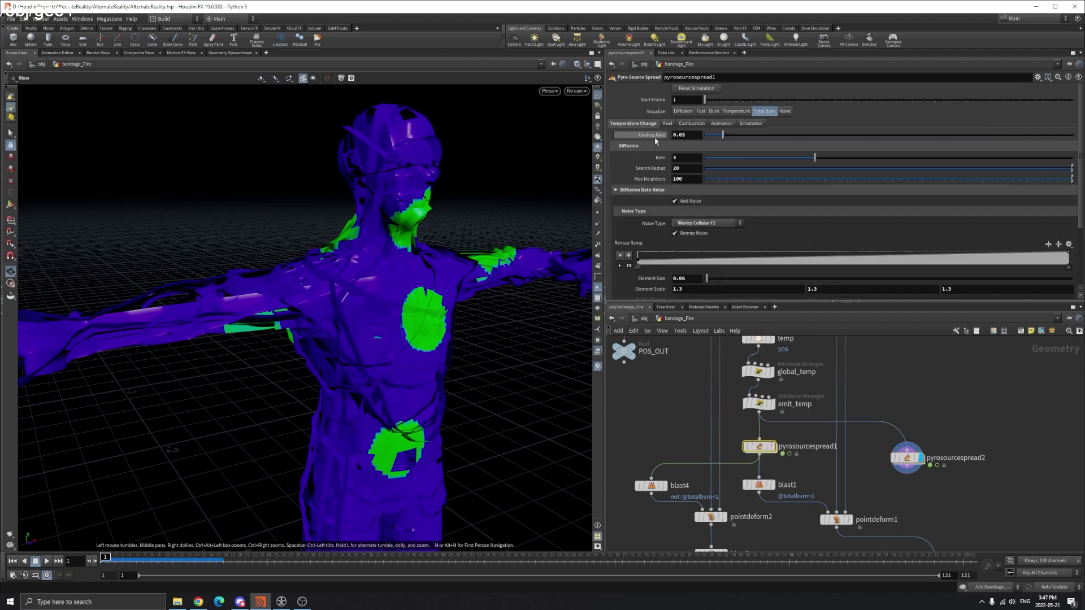
drag(965, 491, 904, 436)
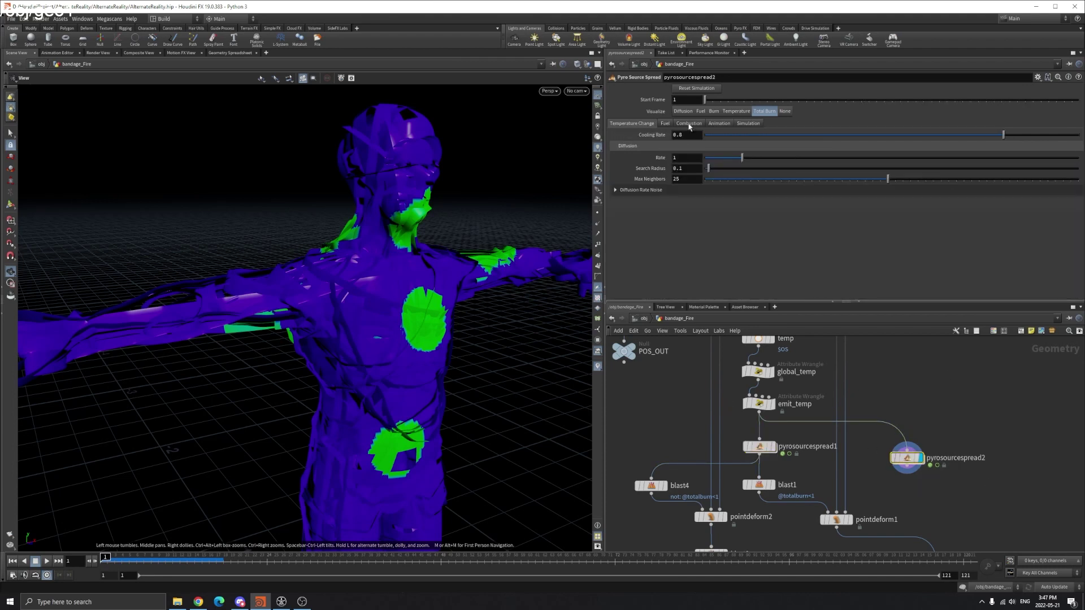
text(05)
key(Return)
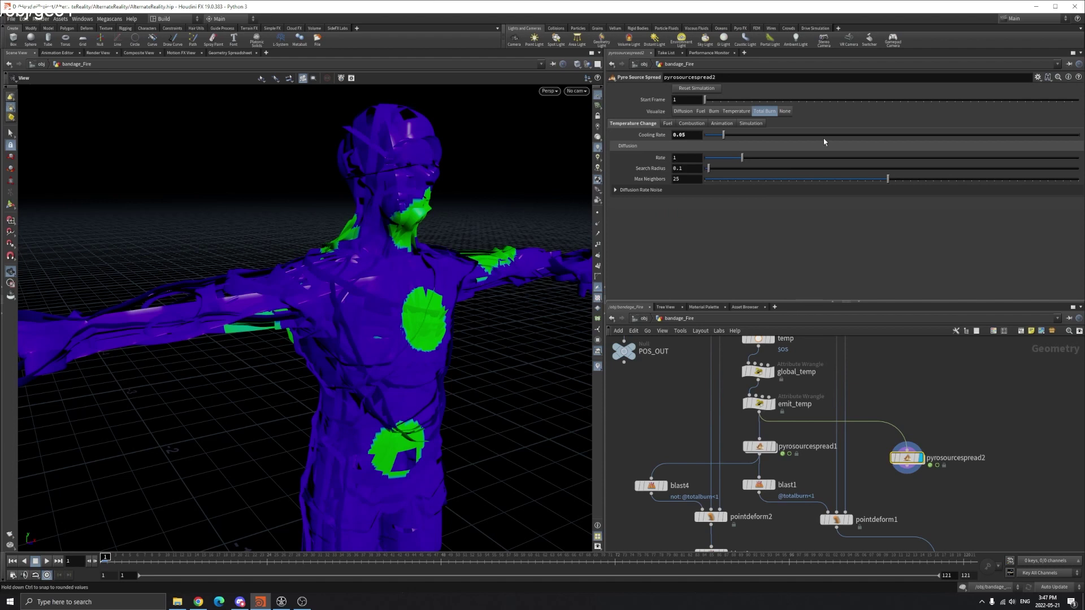
click(906, 161)
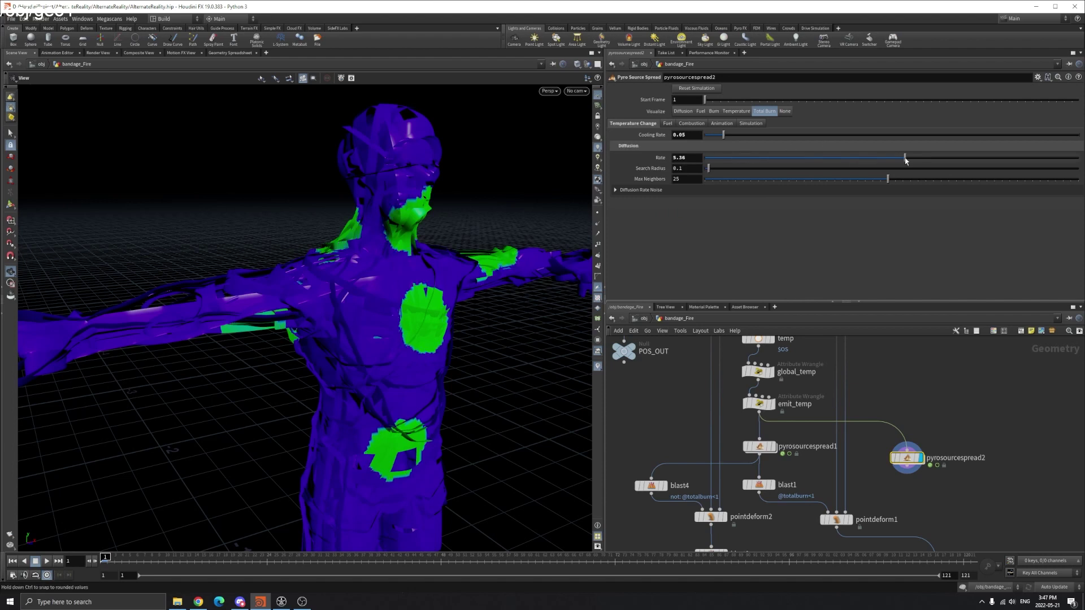
- Move to frame 20 and back to frame 14, examining how the burn edges spread across the figure's chest
scroll(194, 375, down, 3)
click(238, 559)
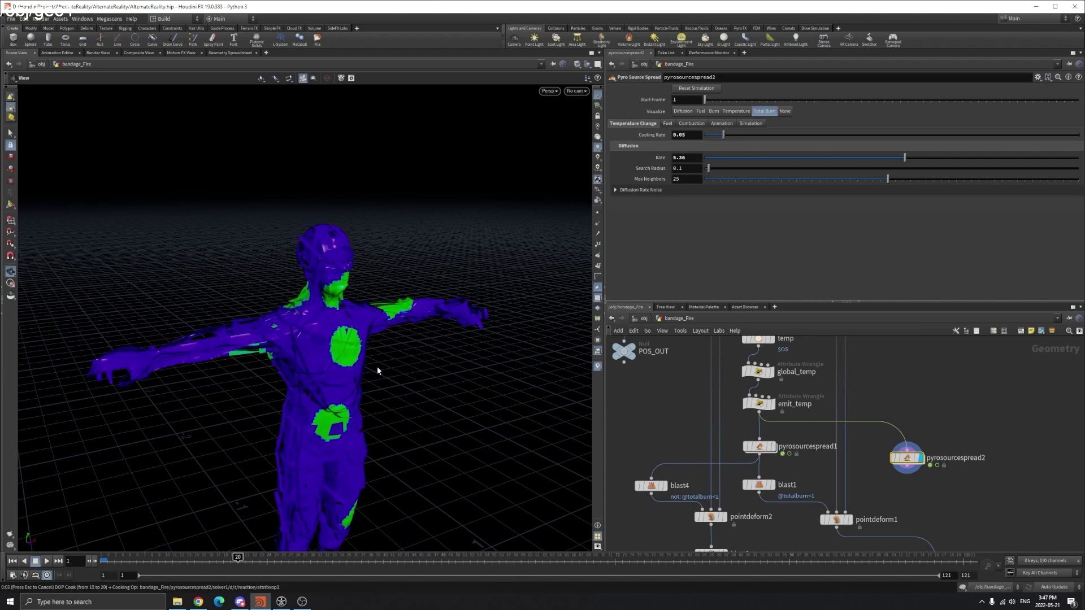
drag(352, 327, 330, 323)
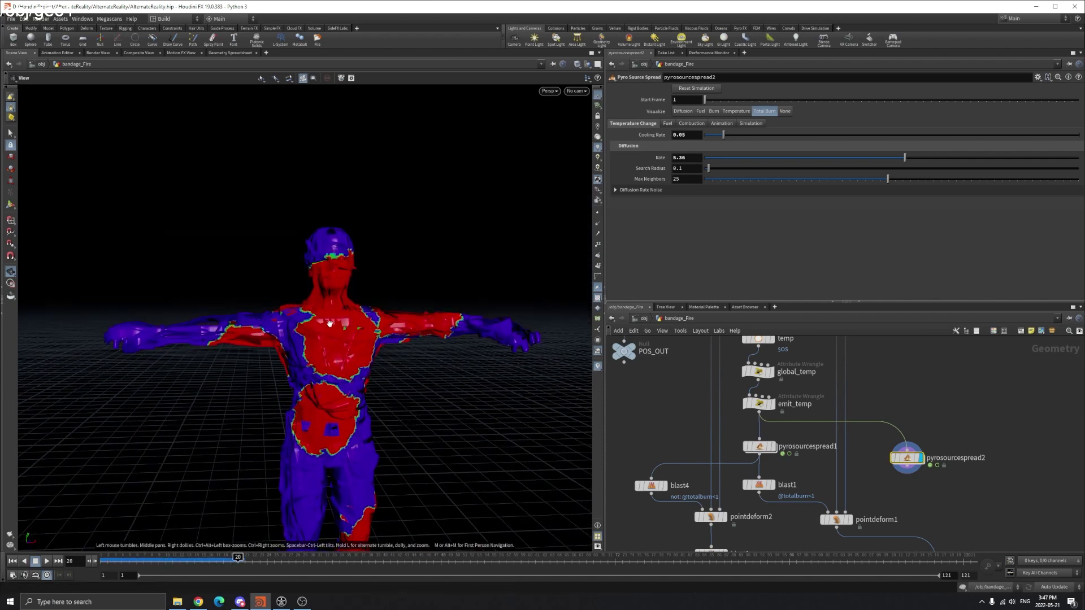
mouse_move(104, 561)
mouse_down()
mouse_move(164, 562)
mouse_move(90, 559)
mouse_move(217, 558)
mouse_move(105, 561)
mouse_move(194, 560)
mouse_up()
right_drag(352, 359, 391, 375)
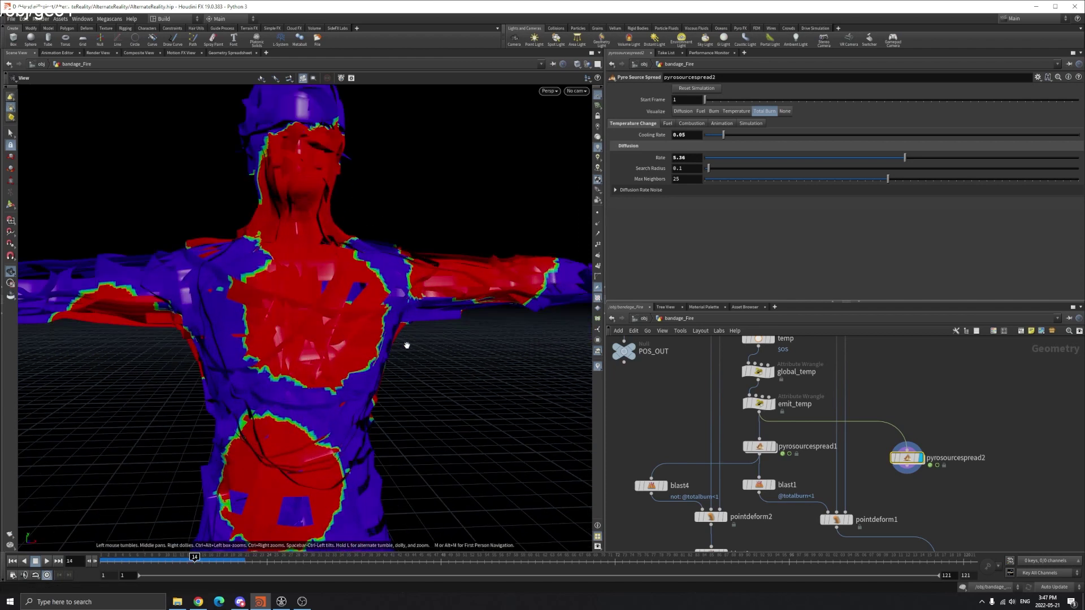
right_drag(243, 265, 280, 261)
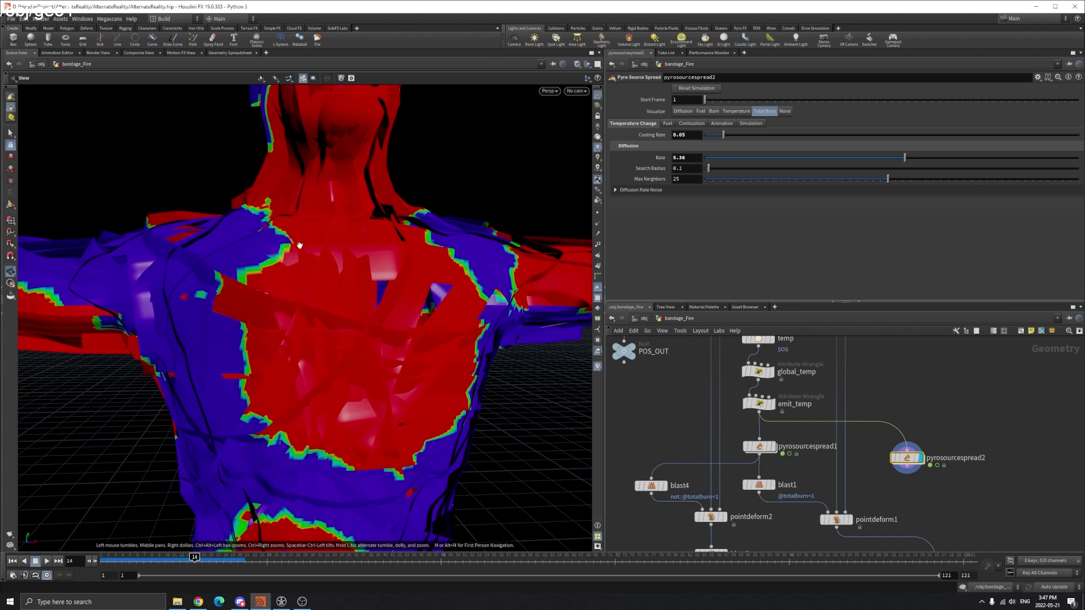
- Set pyrosourcespread2's diffusion rate noise type to Perlin Flow
click(616, 191)
click(700, 225)
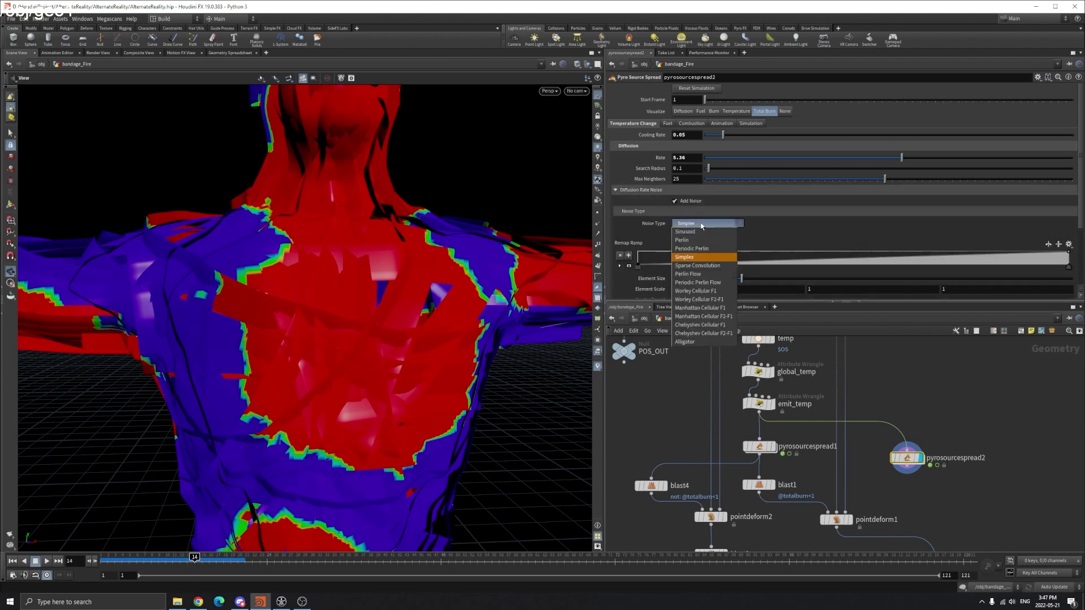
click(700, 275)
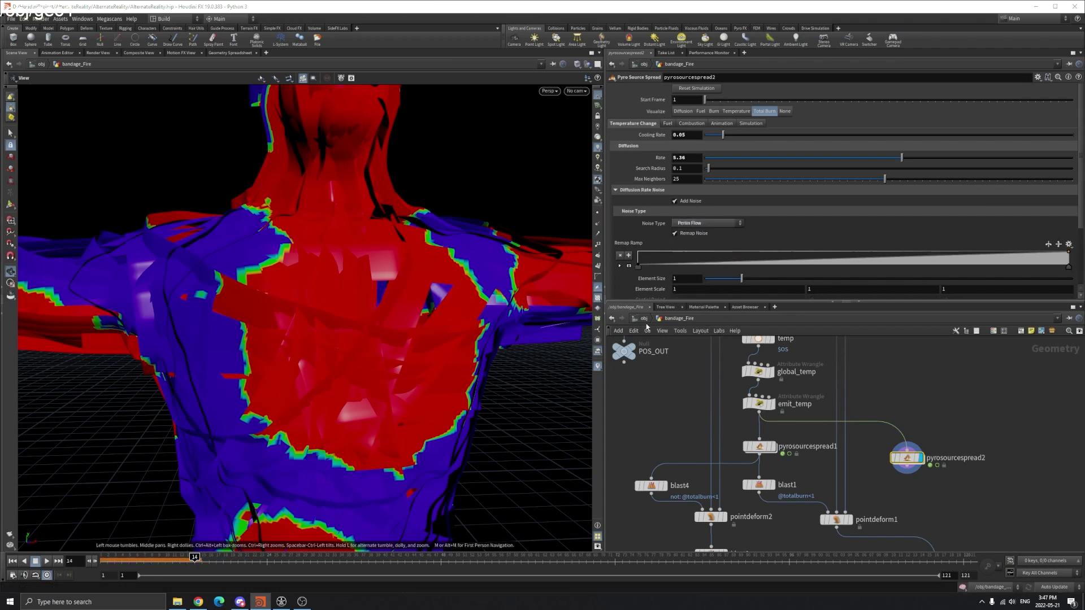
- Review the diffusion noise type used by pyrosourcespread1
click(759, 446)
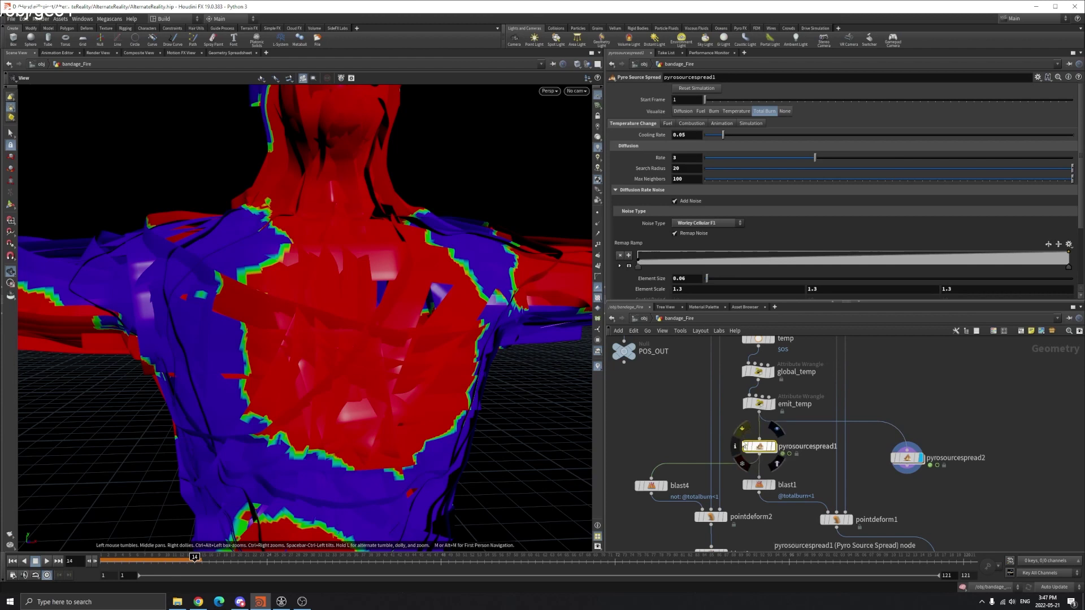
click(706, 224)
click(707, 224)
click(707, 223)
click(706, 224)
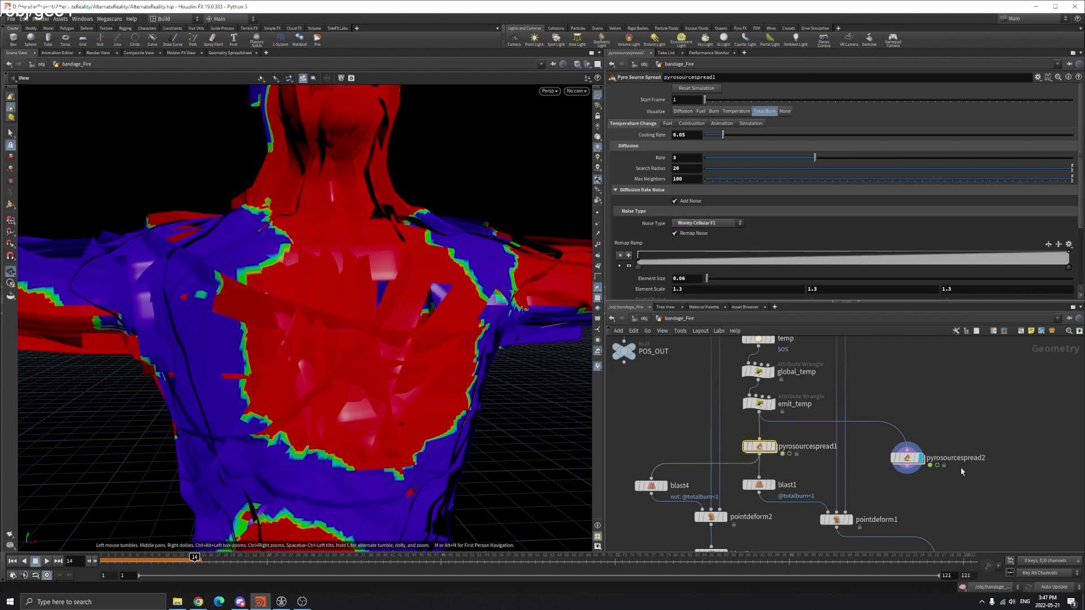
scroll(468, 315, down, 8)
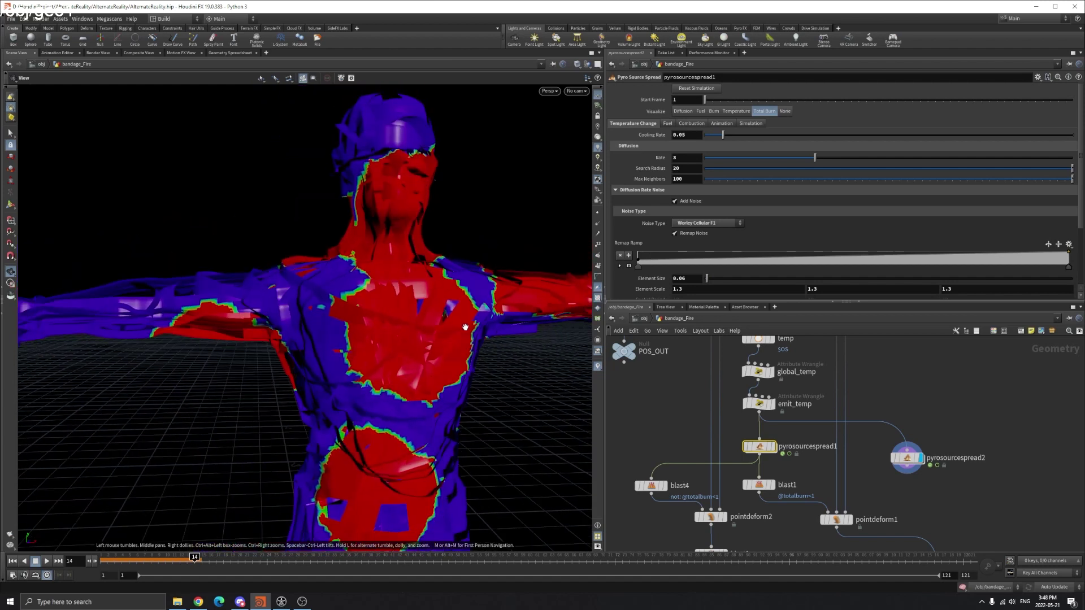
- Delete pyrosourcespread2 and display pyrosourcespread1's burn on the figure
click(909, 459)
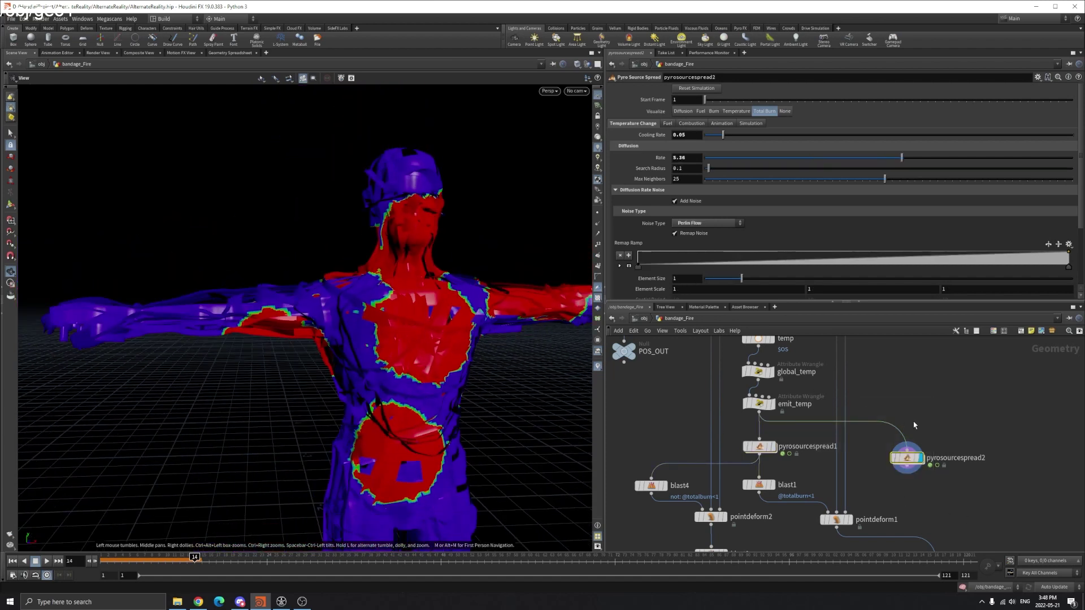
key(Delete)
click(772, 447)
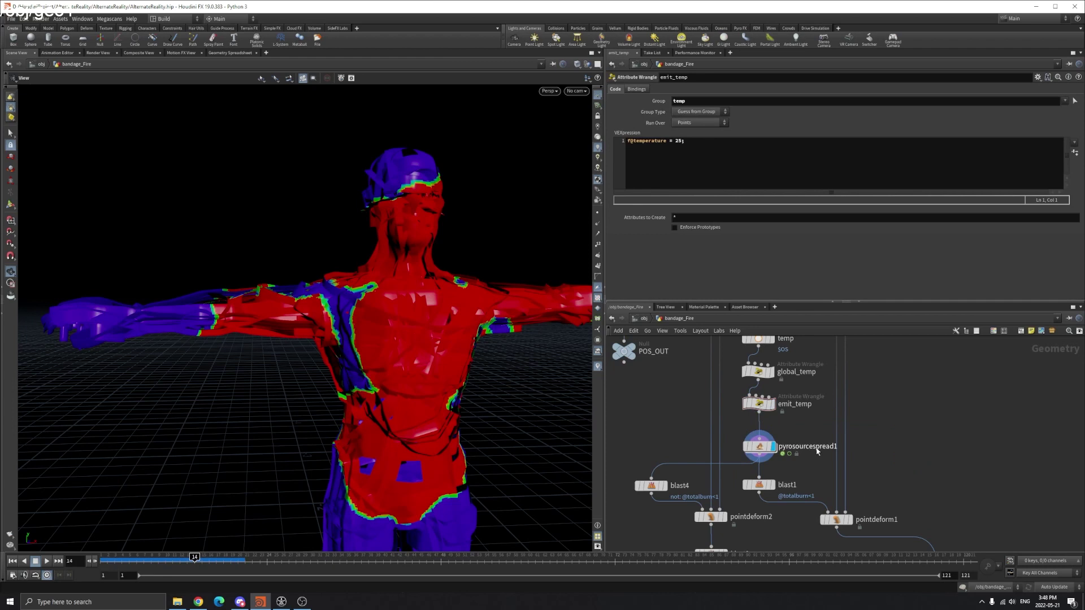
drag(361, 439, 390, 435)
scroll(390, 435, down, 4)
- Go to frame 2 and examine the point attributes in pyrosourcespread1's node info
drag(198, 564, 108, 558)
middle_drag(809, 468, 820, 429)
click(771, 432)
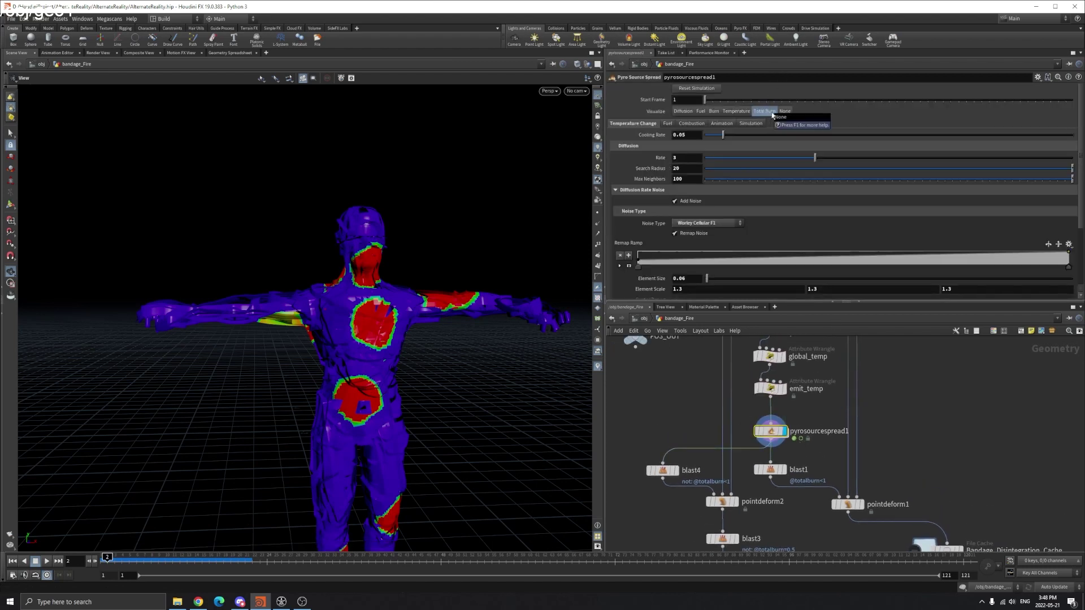
mouse_move(773, 433)
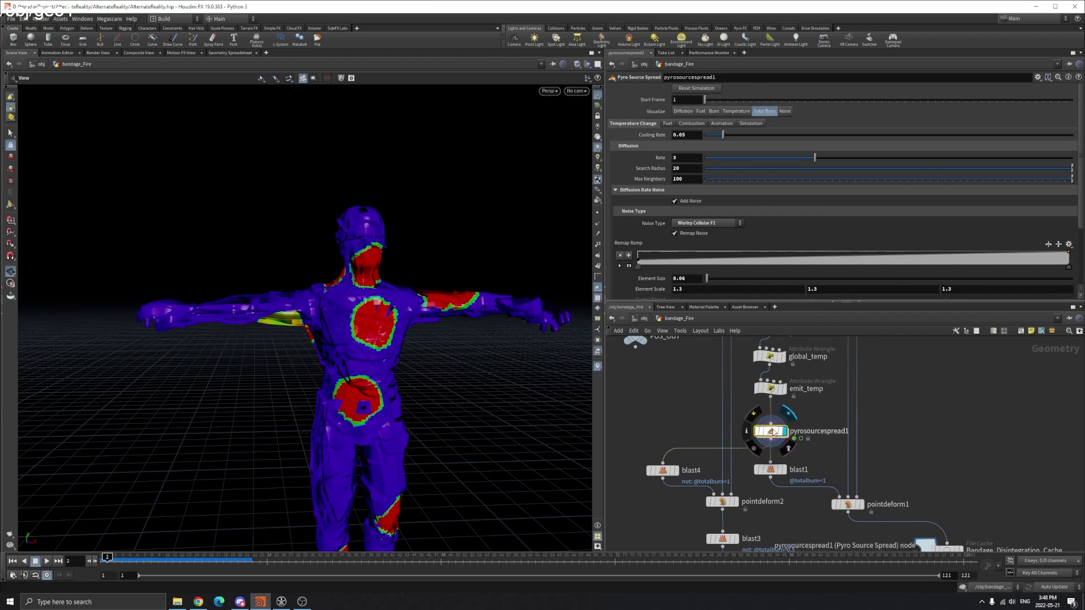
click(746, 431)
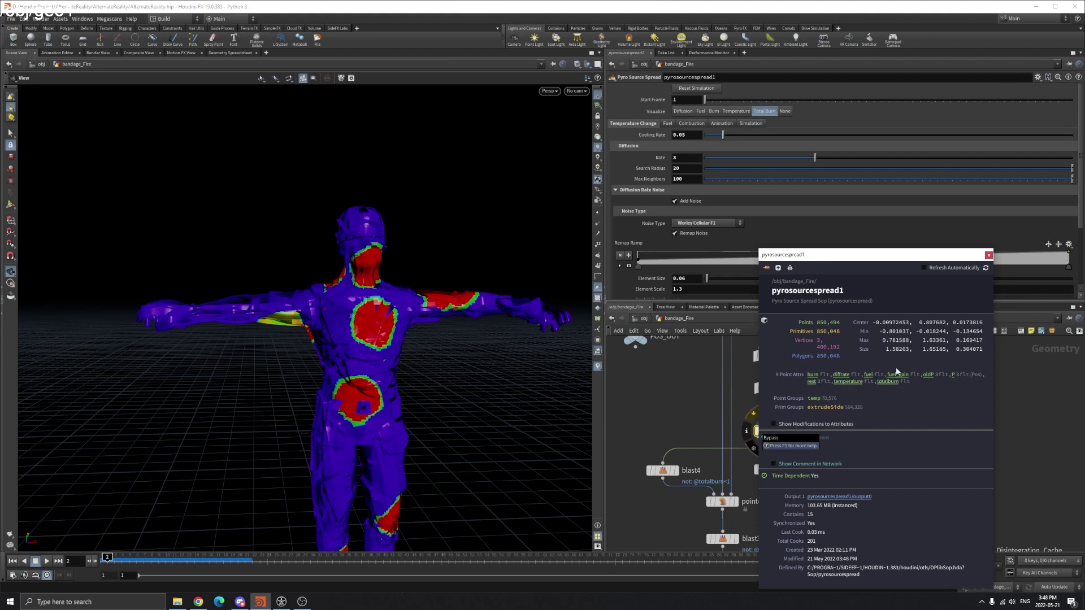
click(988, 255)
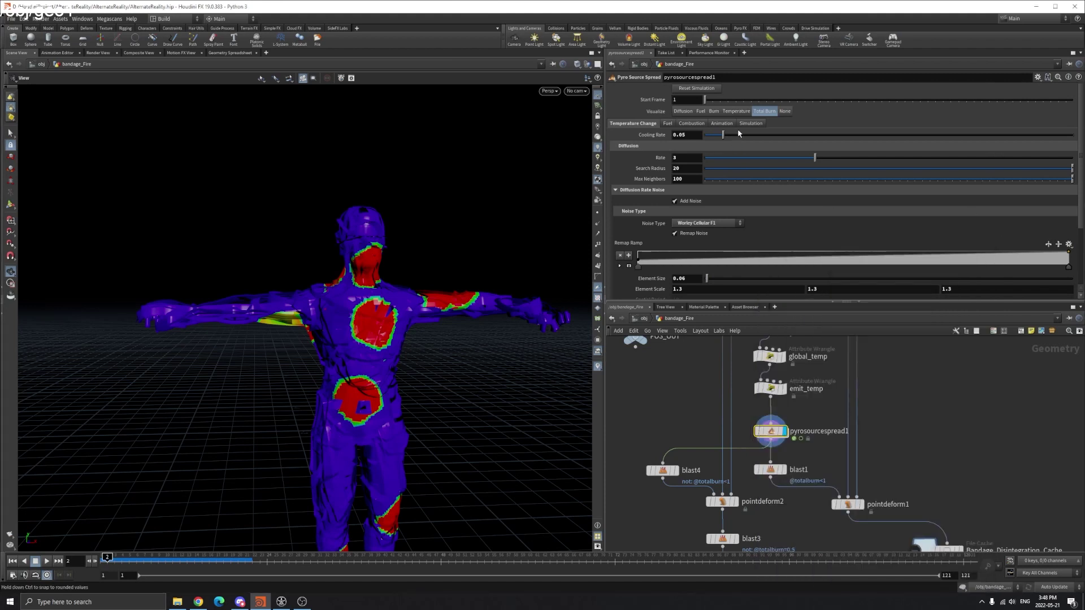
- Compare pyrosourcespread1's Temperature, Burn, Fuel and Diffusion visualizations, and return to Total Burn
click(741, 111)
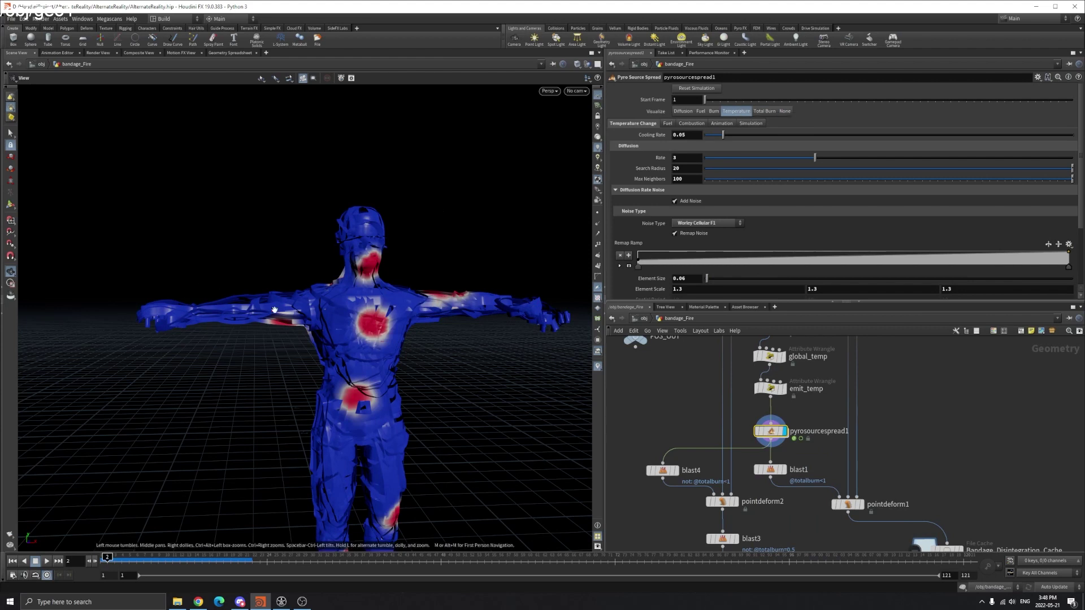
click(715, 111)
click(701, 112)
click(683, 111)
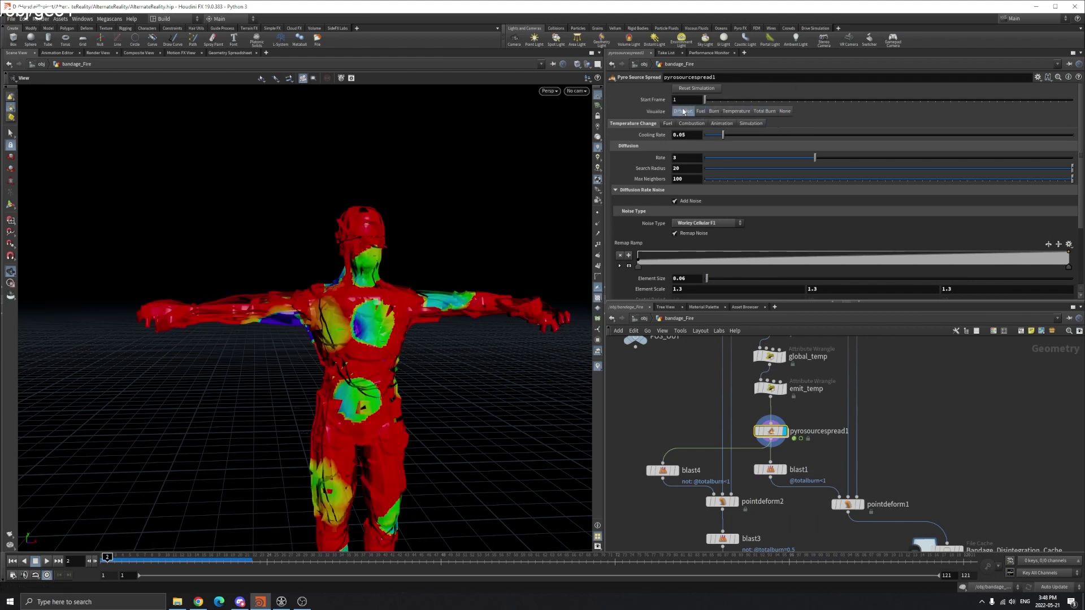
click(764, 111)
drag(328, 346, 390, 389)
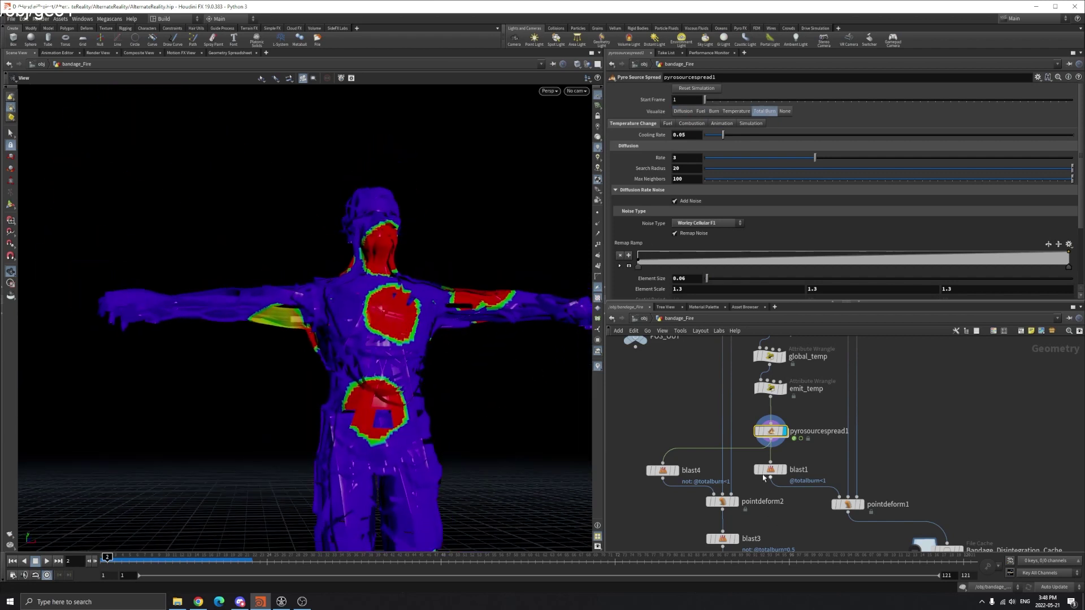
scroll(762, 478, down, 2)
click(798, 447)
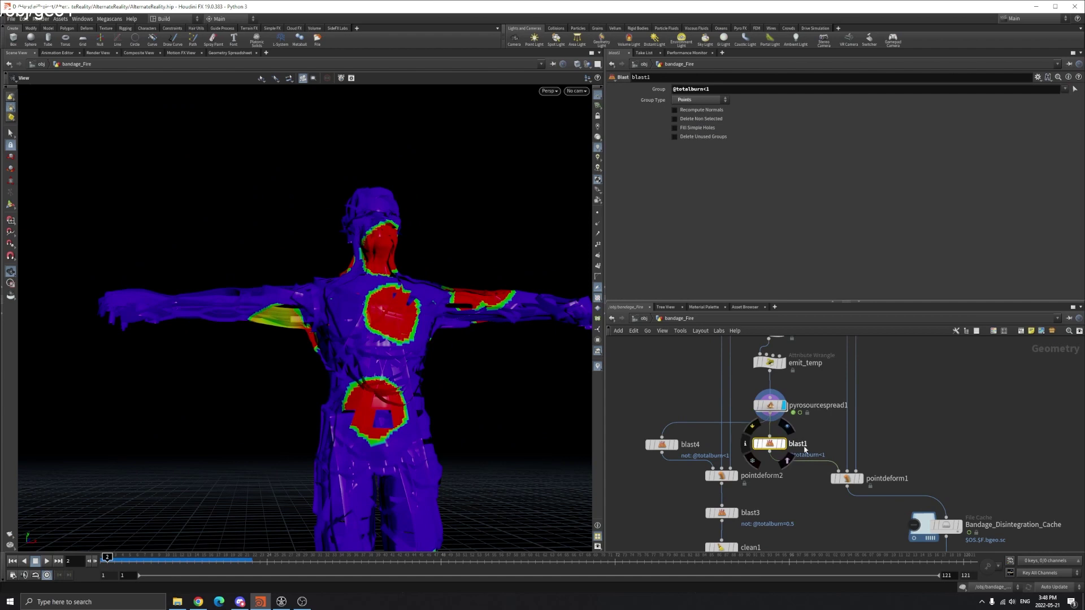
click(704, 100)
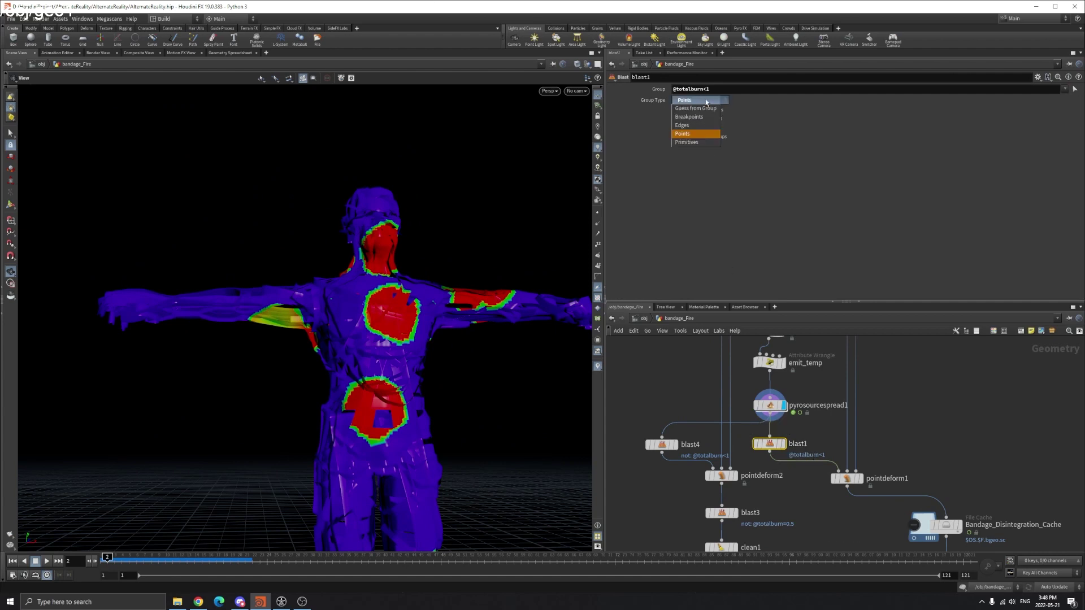
click(707, 101)
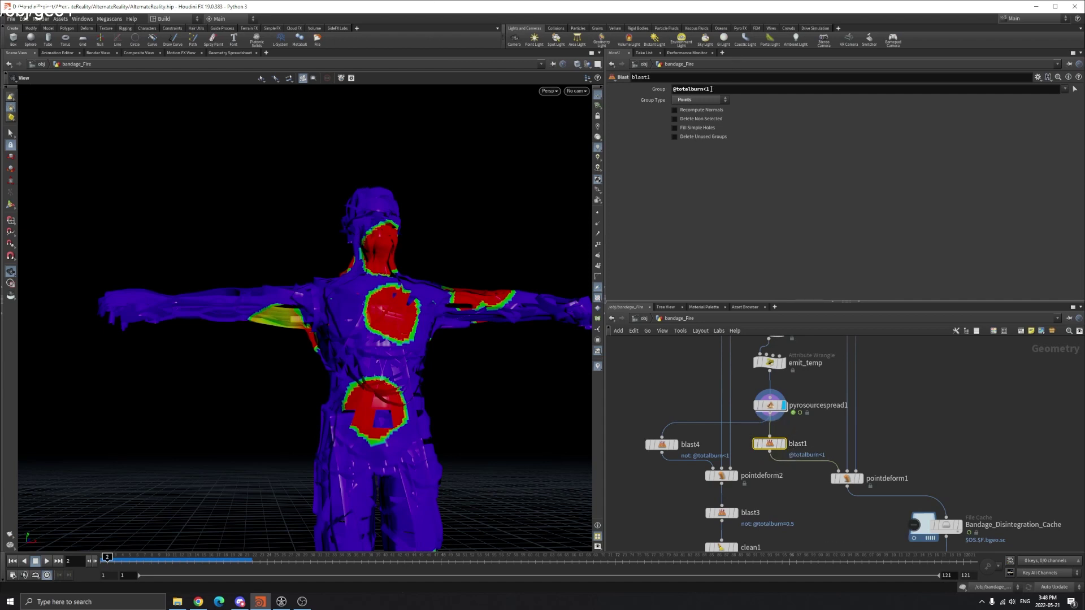
click(782, 443)
drag(516, 353, 412, 317)
- Check blast4's Delete Non Selected setting and display blast4's geometry
drag(641, 397, 670, 461)
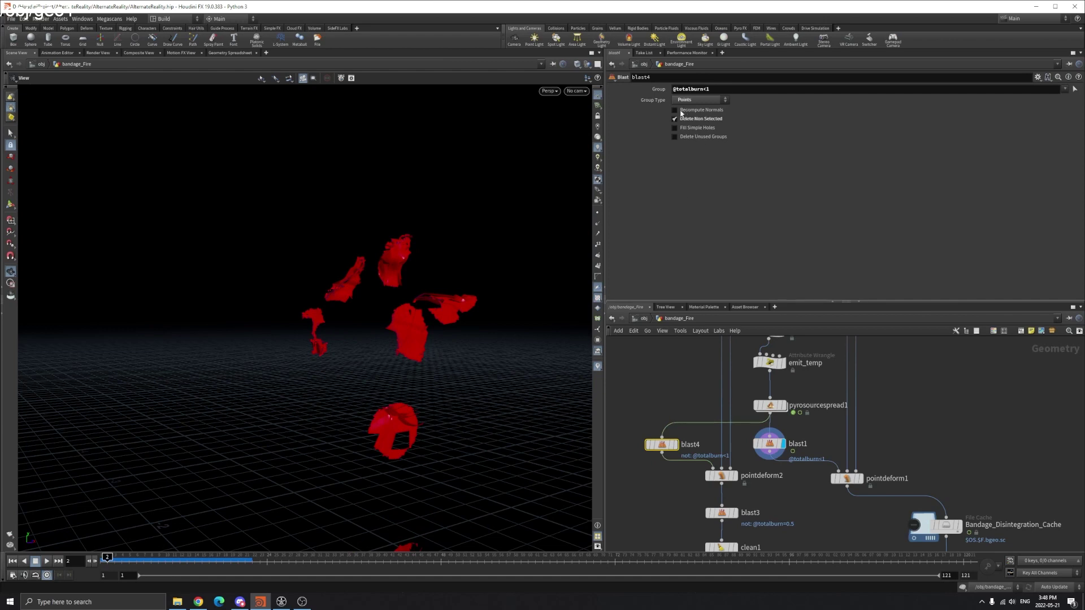
click(676, 444)
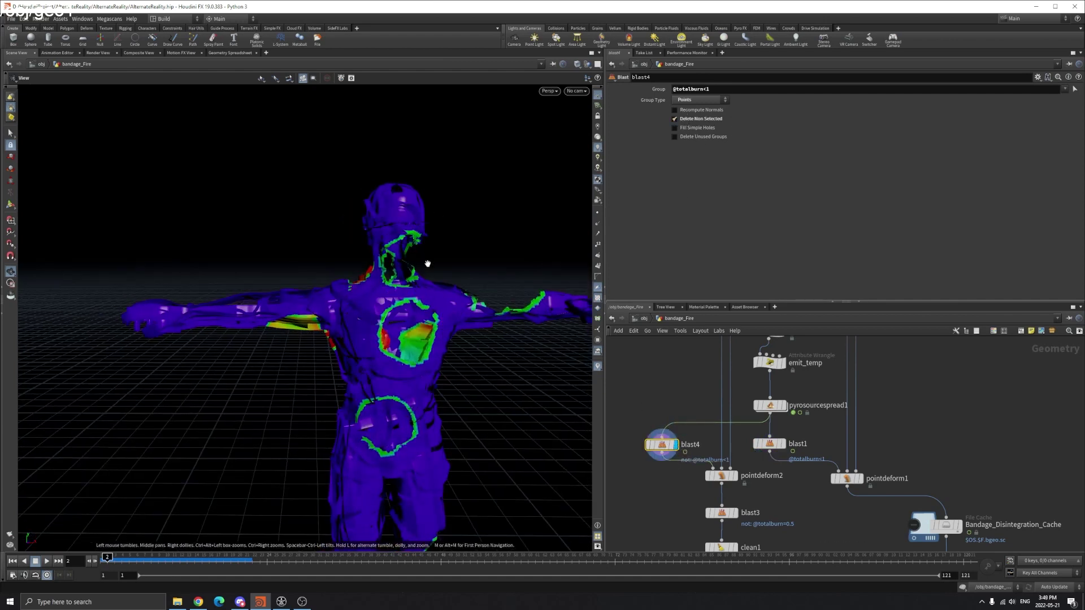
- Display pyrosourcespread1 and filter its attributes in the geometry spreadsheet to totalburn
scroll(435, 333, up, 5)
scroll(378, 235, down, 5)
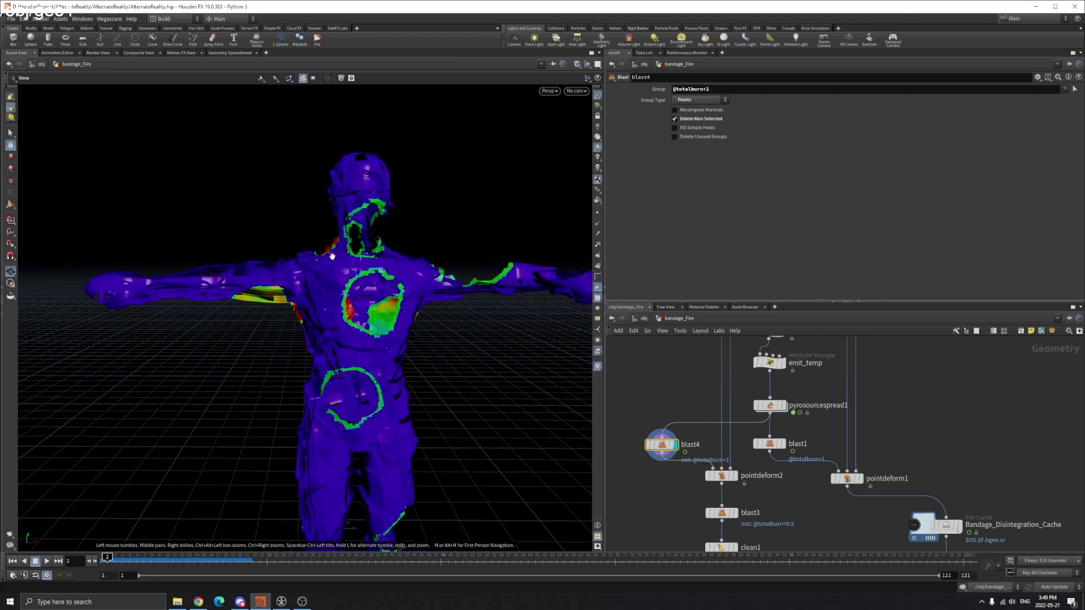
click(782, 405)
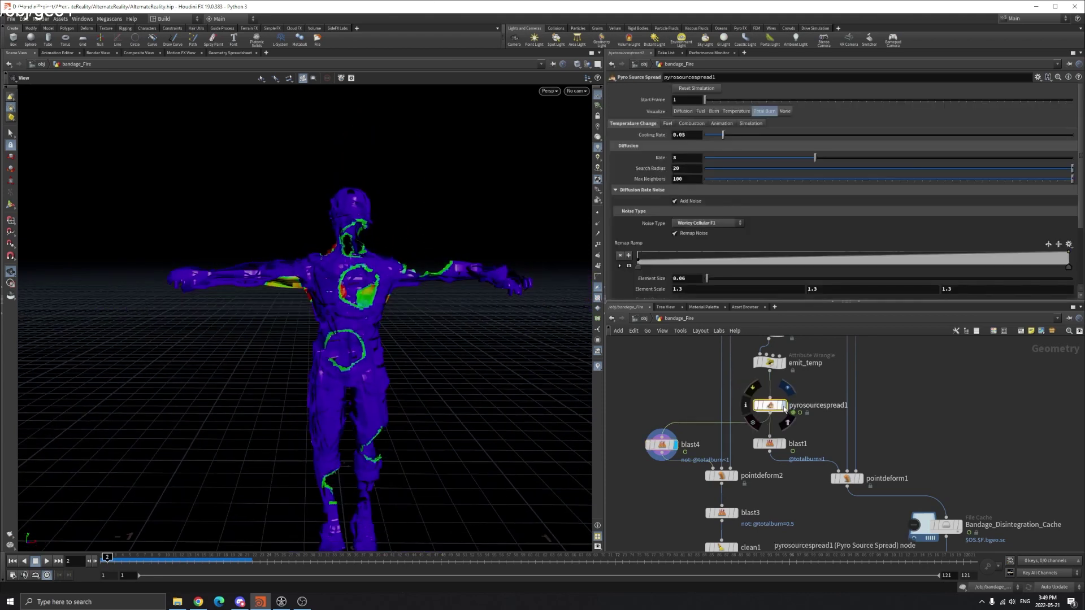
click(230, 53)
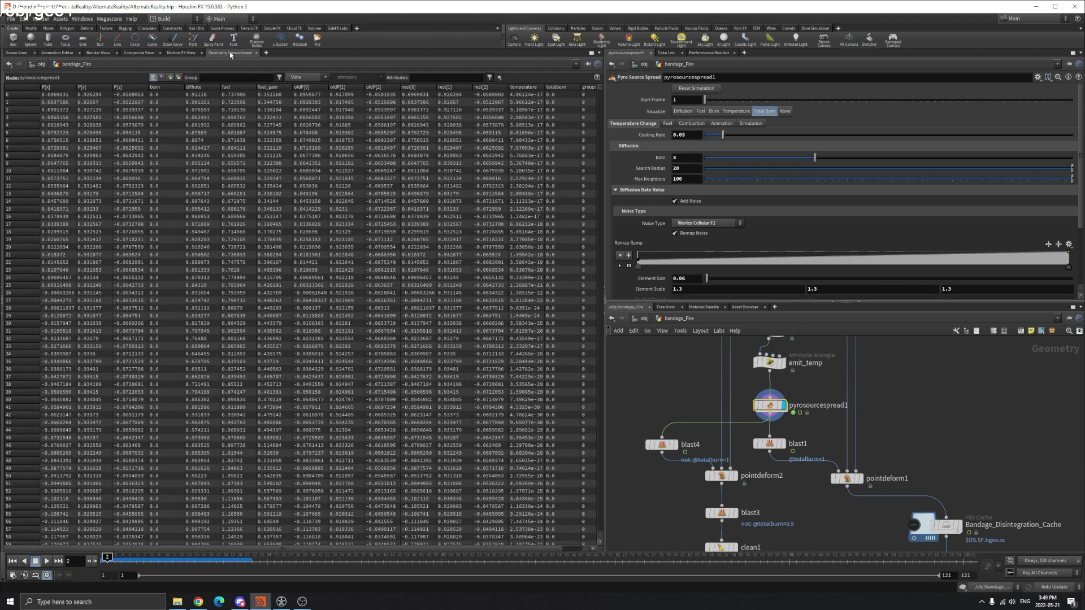
click(458, 77)
text(total)
key(Return)
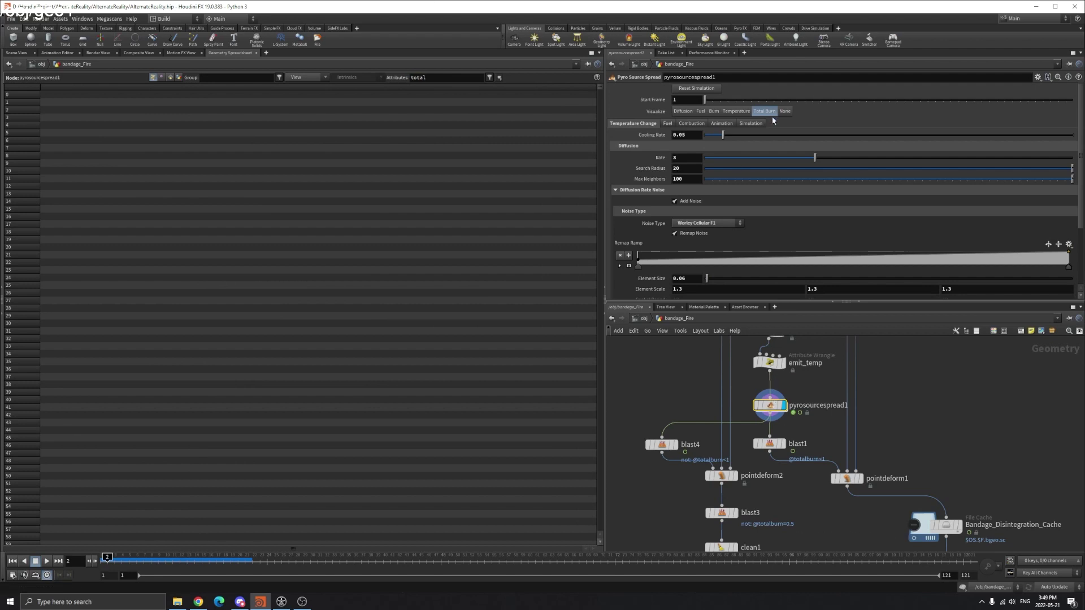
click(434, 77)
text(burn)
key(Return)
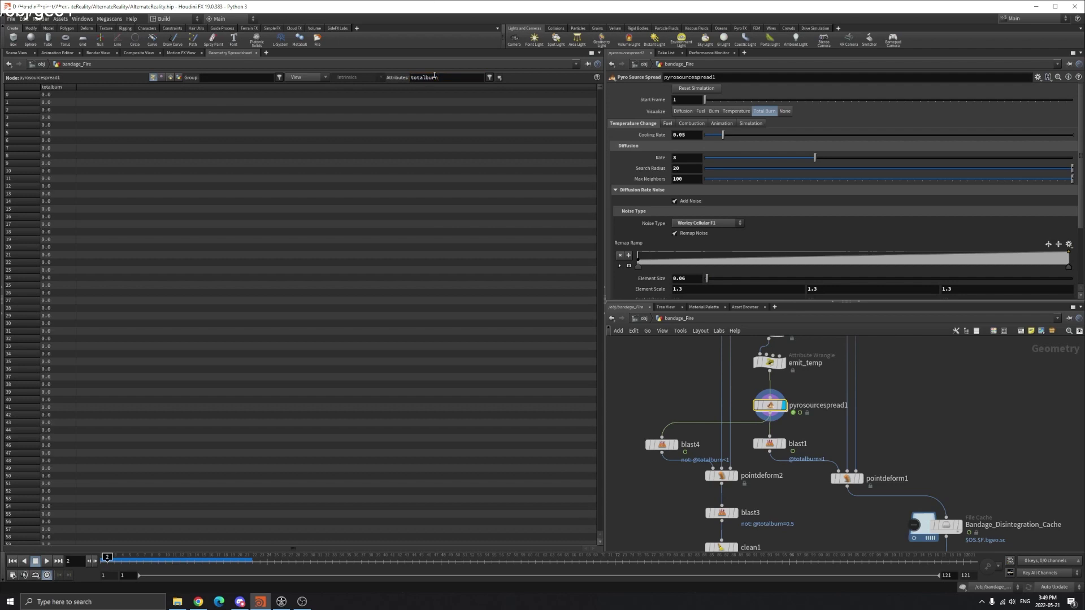
- Sort the spreadsheet by totalburn, check blast1's values there, and display blast1 in the scene view
click(61, 88)
click(769, 443)
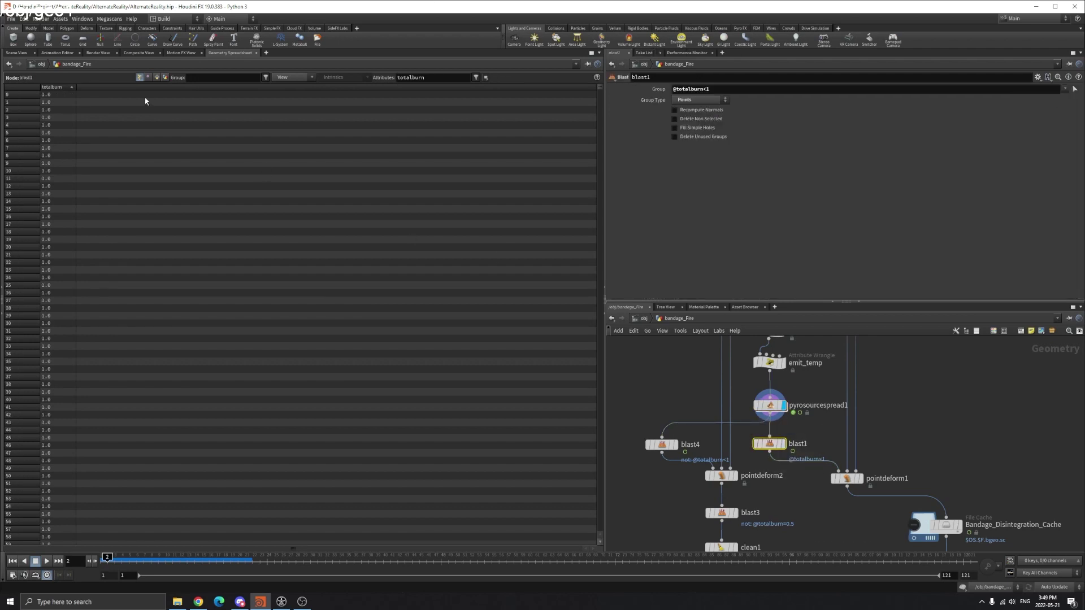
click(27, 53)
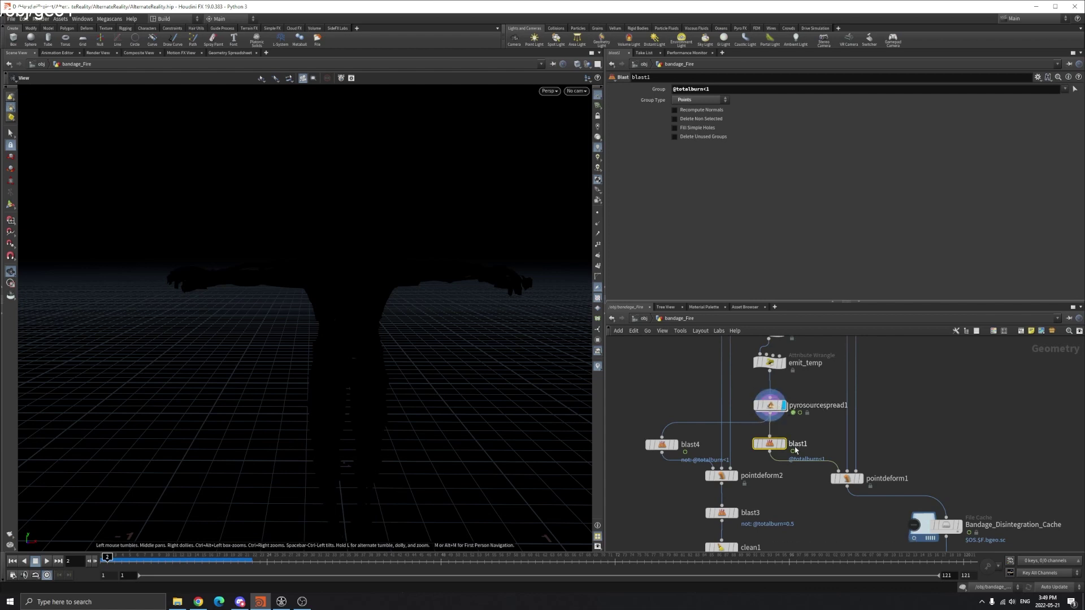
click(782, 444)
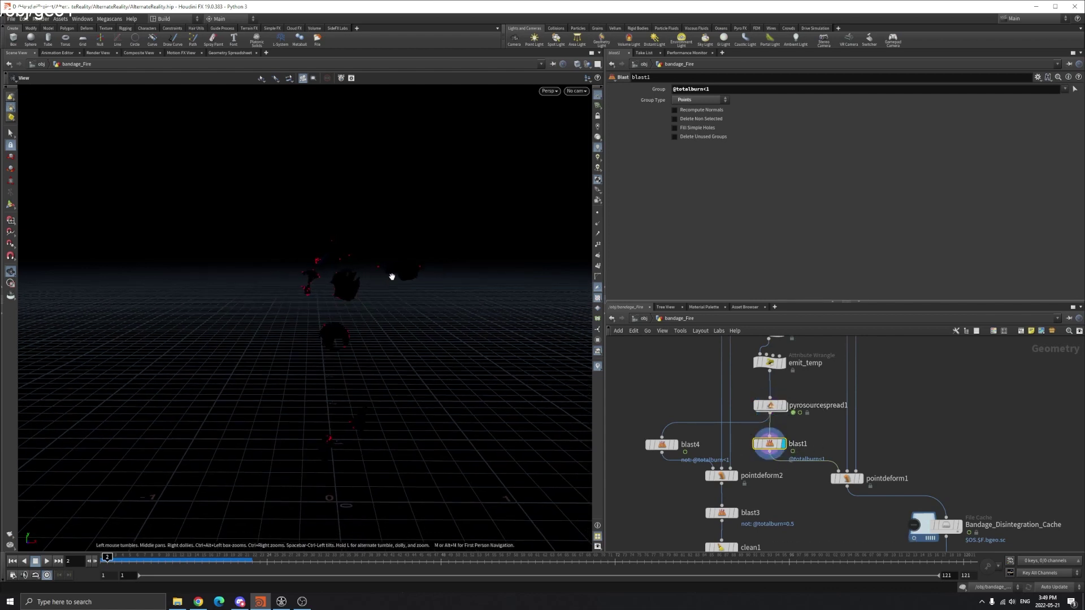
- Clear the attribute filter in the geometry spreadsheet, and return to the scene view to inspect blast1's remaining pieces
click(238, 52)
drag(451, 79, 318, 84)
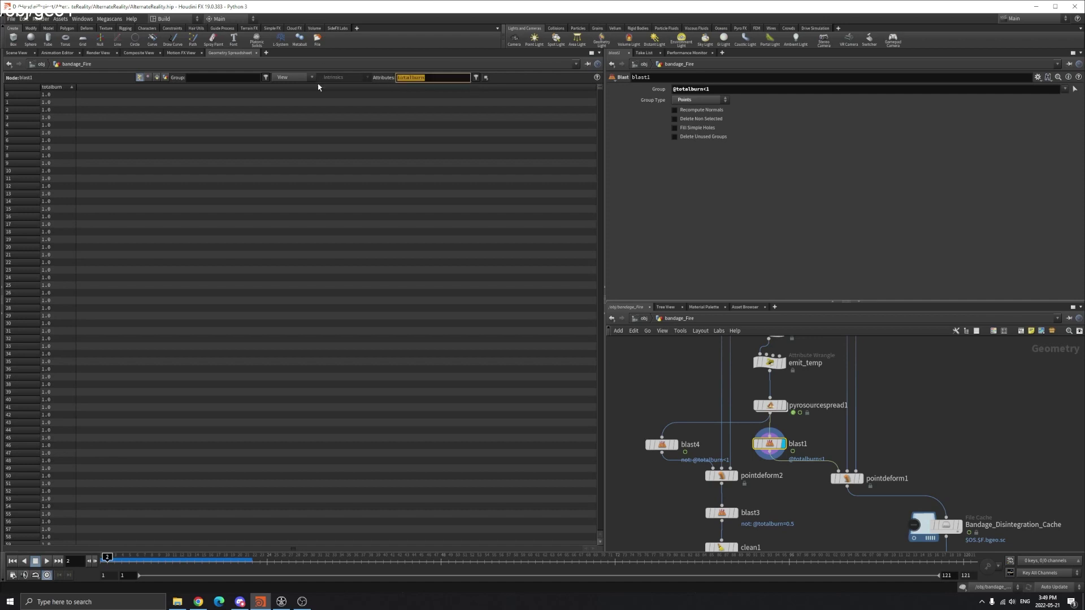
key(BackSpace)
key(Return)
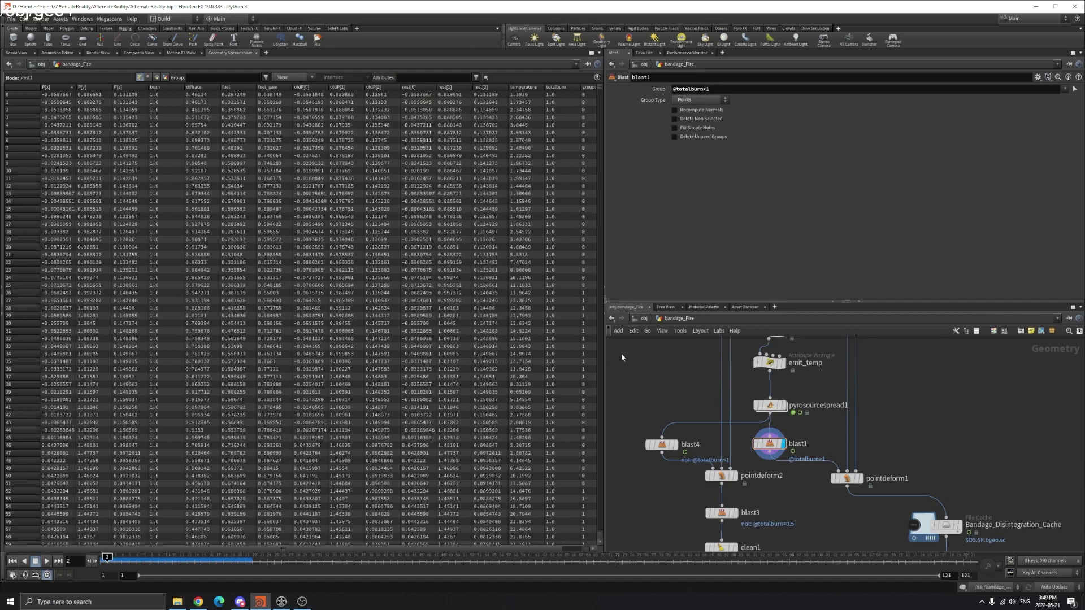
click(15, 52)
right_drag(358, 279, 389, 280)
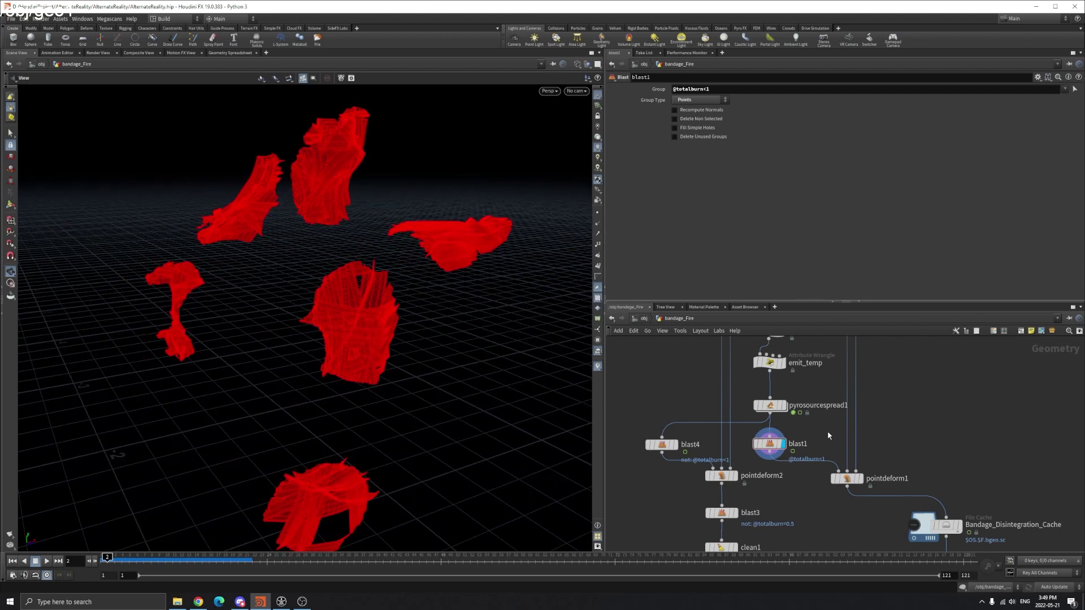
- Compare the displayed geometry of pyrosourcespread1, blast1 and blast4 in the scene view
click(783, 405)
drag(389, 360, 333, 359)
click(783, 443)
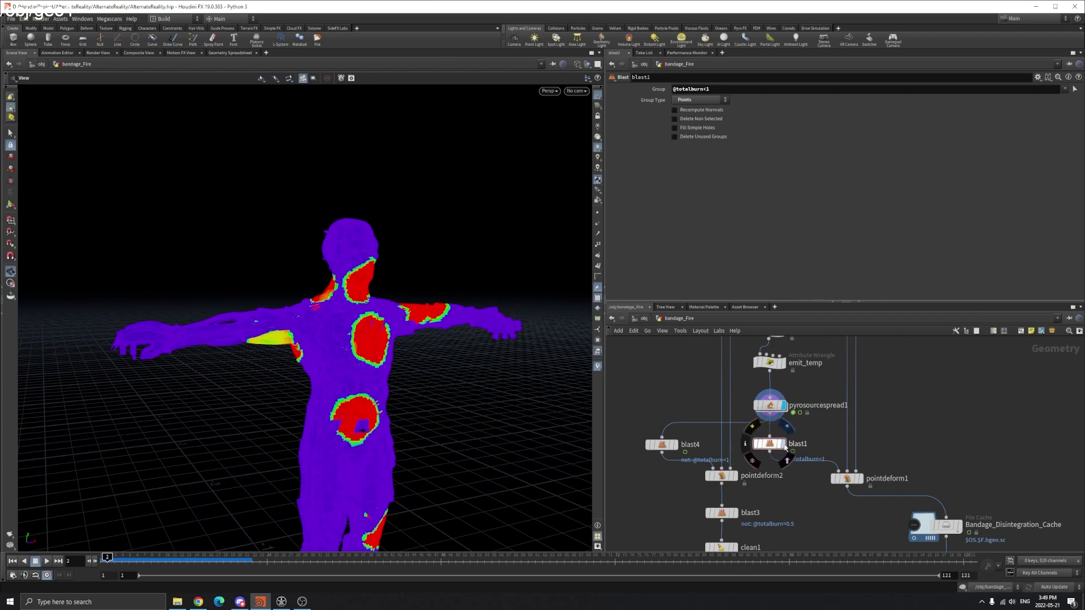
scroll(356, 340, up, 3)
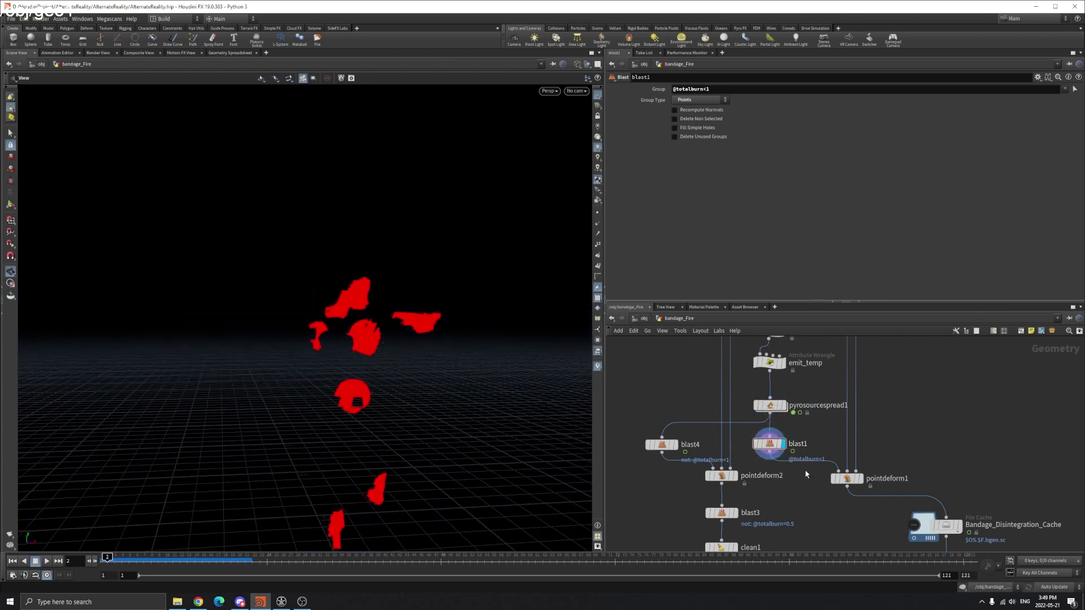
click(663, 444)
click(674, 445)
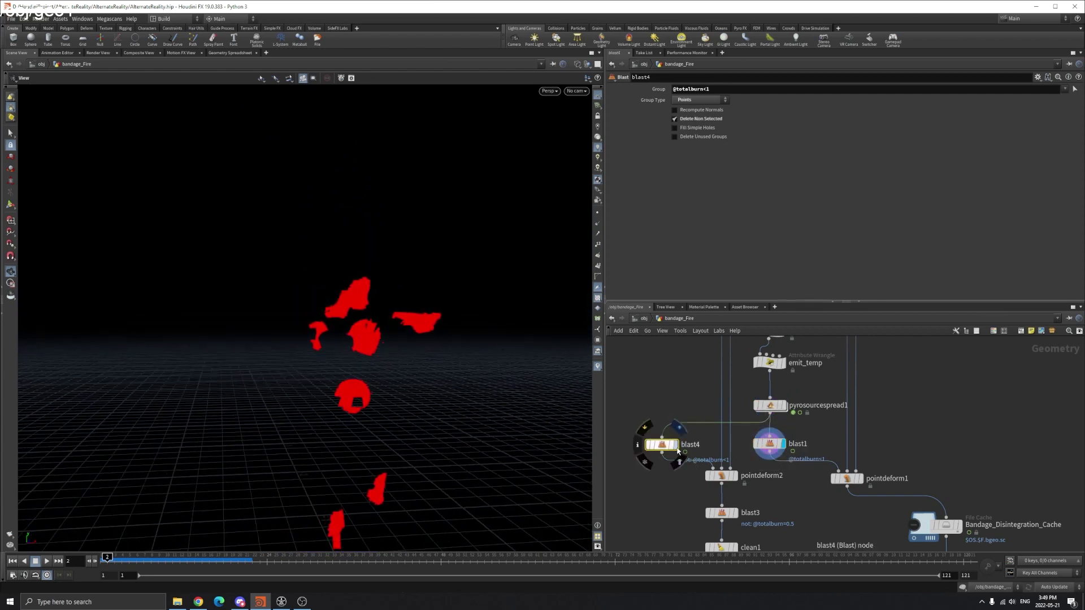
scroll(398, 356, down, 2)
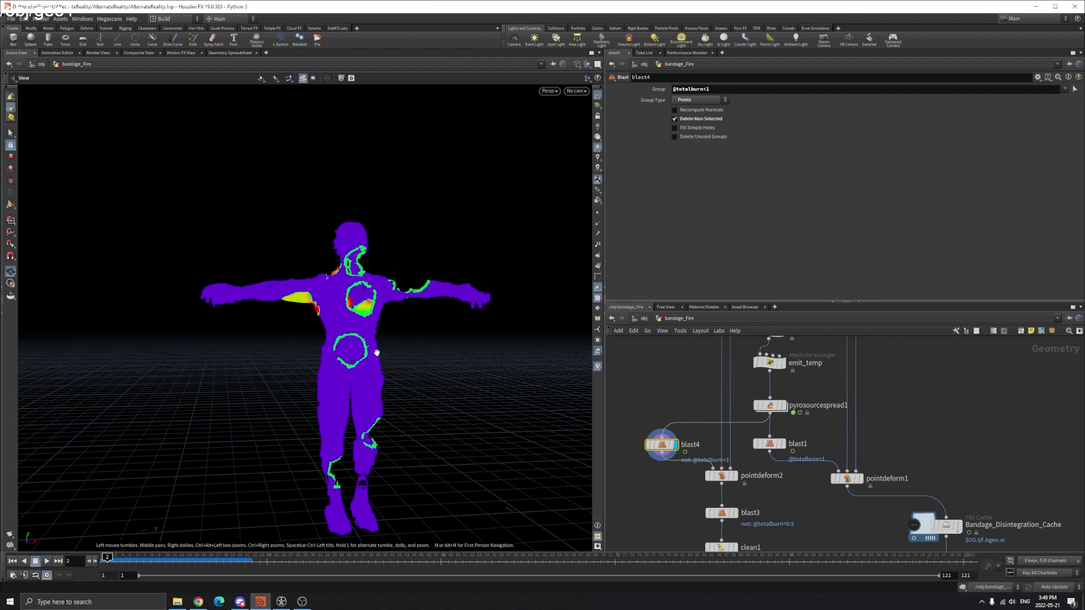
middle_drag(376, 354, 357, 308)
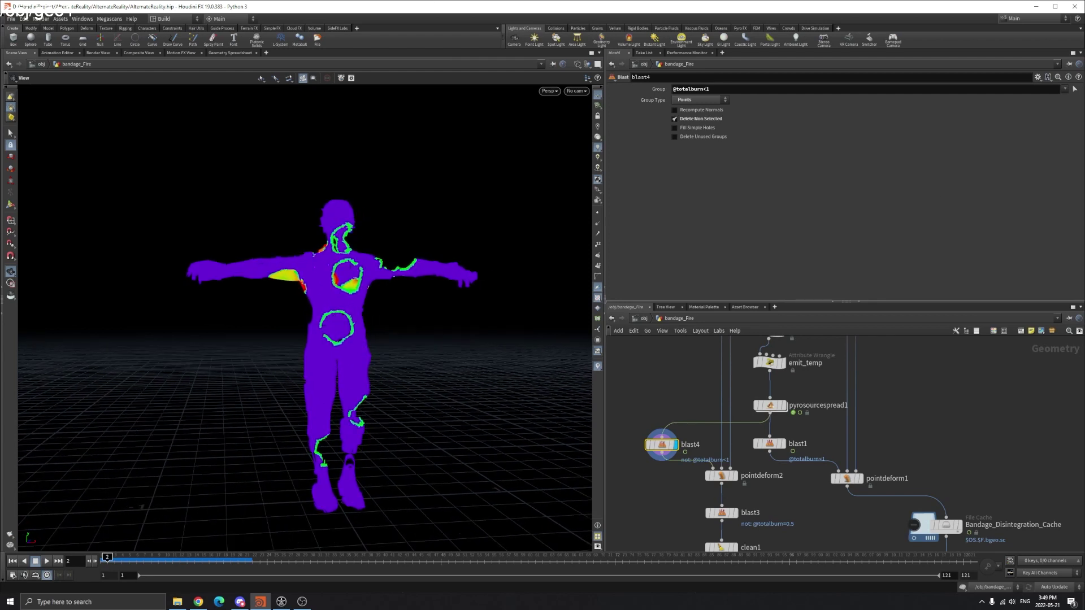
- Scrub blast4's geometry through to frame 17, examine it from another angle, and return to frame 1
mouse_move(755, 500)
middle_down()
mouse_move(756, 472)
mouse_move(754, 488)
middle_up()
scroll(755, 491, down, 3)
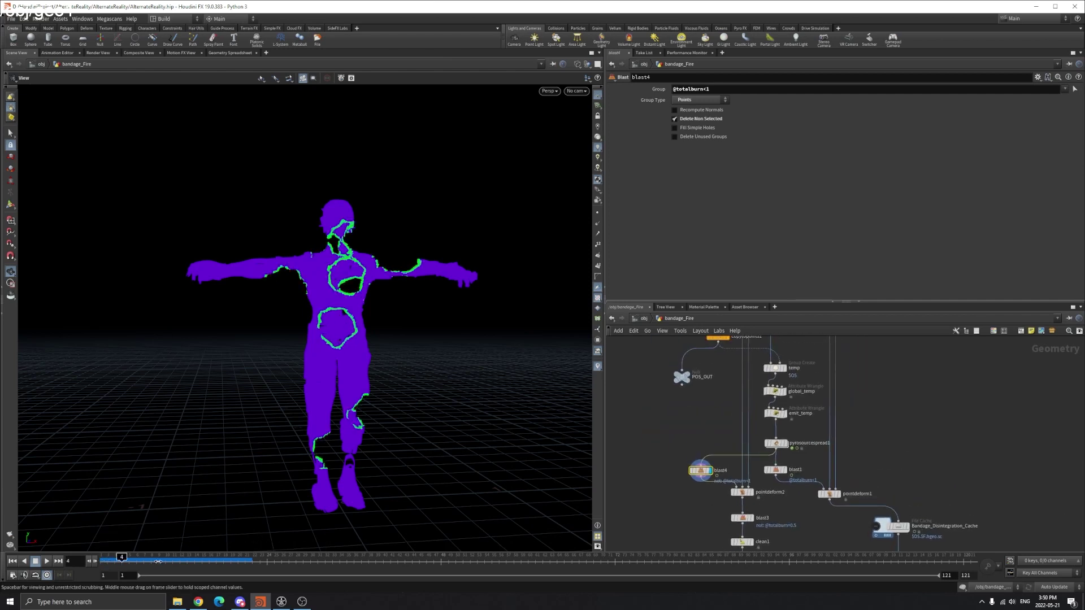
drag(136, 565, 216, 561)
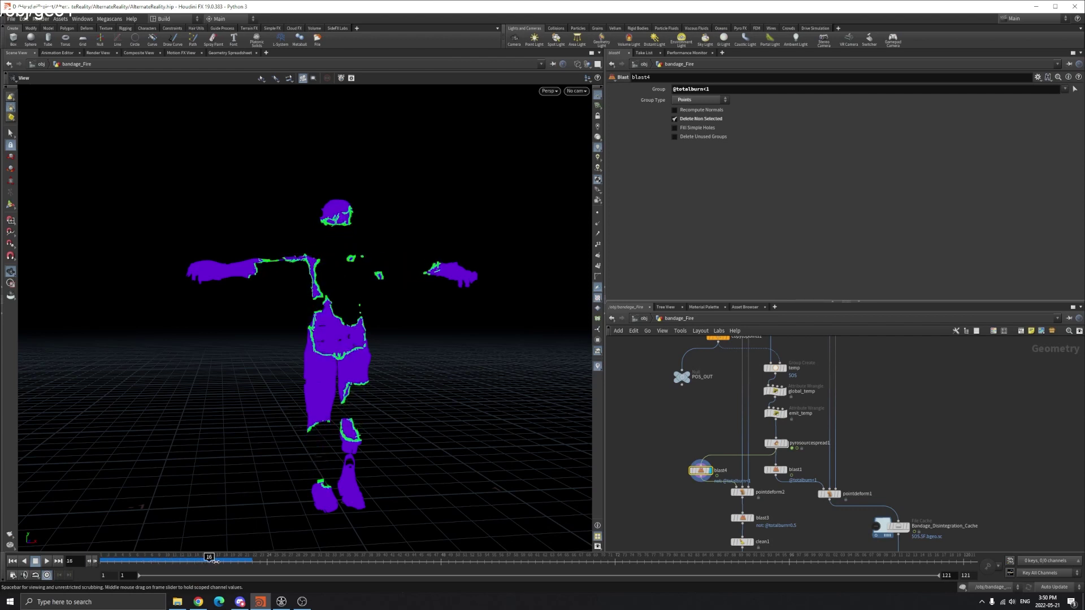
drag(275, 218, 368, 232)
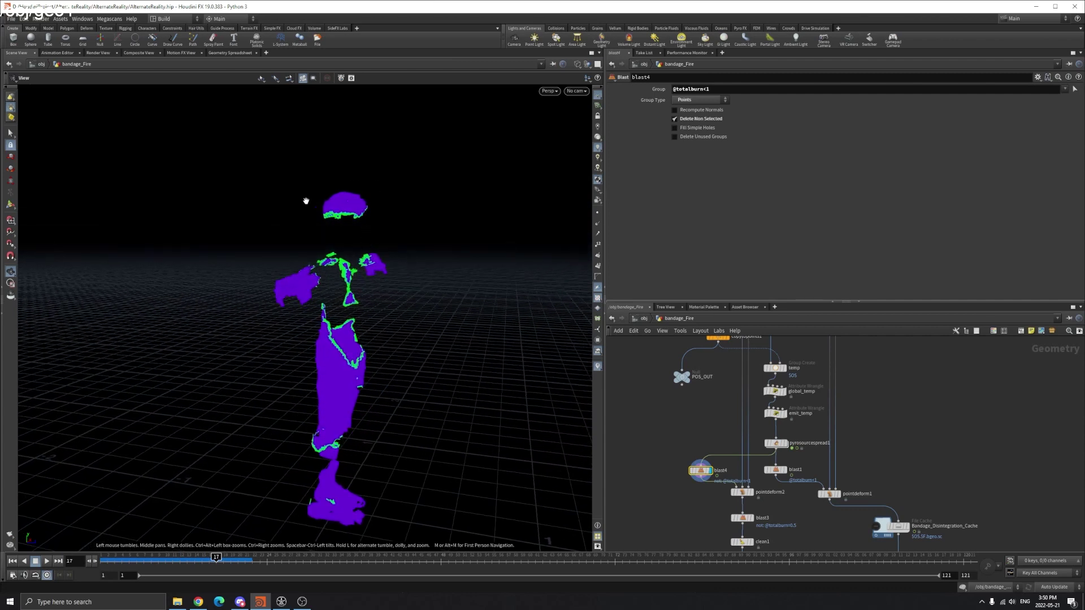
drag(395, 495, 382, 321)
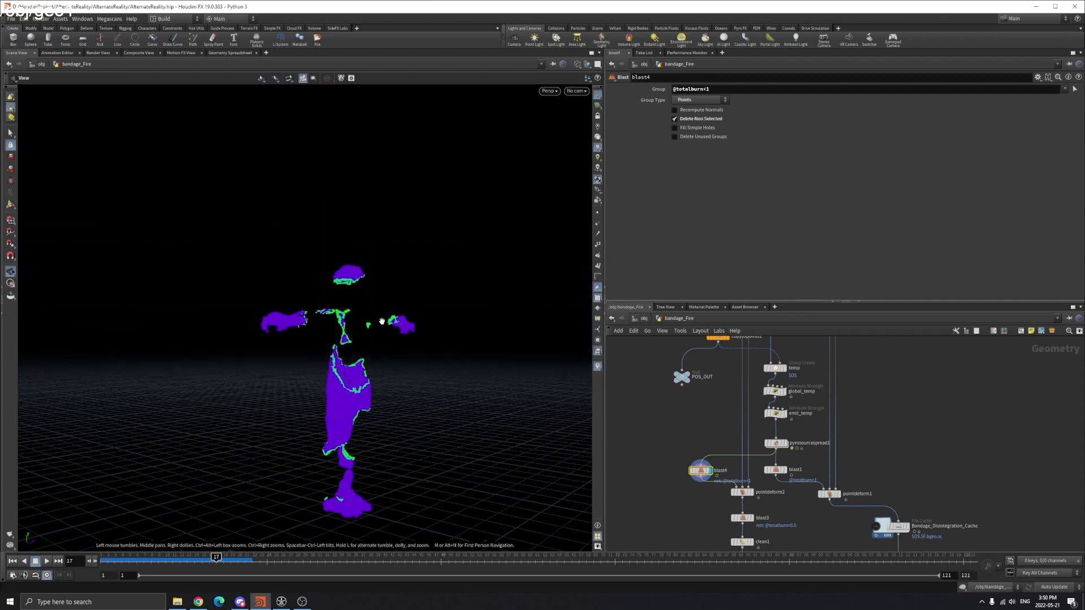
middle_drag(304, 517, 300, 465)
drag(188, 559, 49, 544)
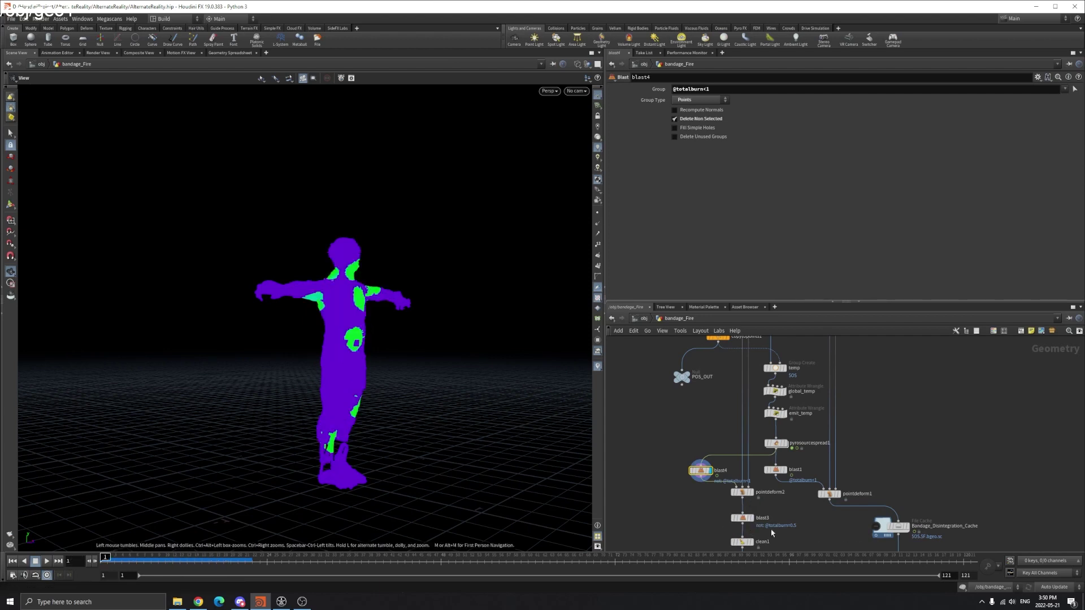
- Display pointdeform2, scrub the first few frames to examine its deformed animation, and stop at frame 2
middle_drag(779, 502, 777, 477)
mouse_move(750, 468)
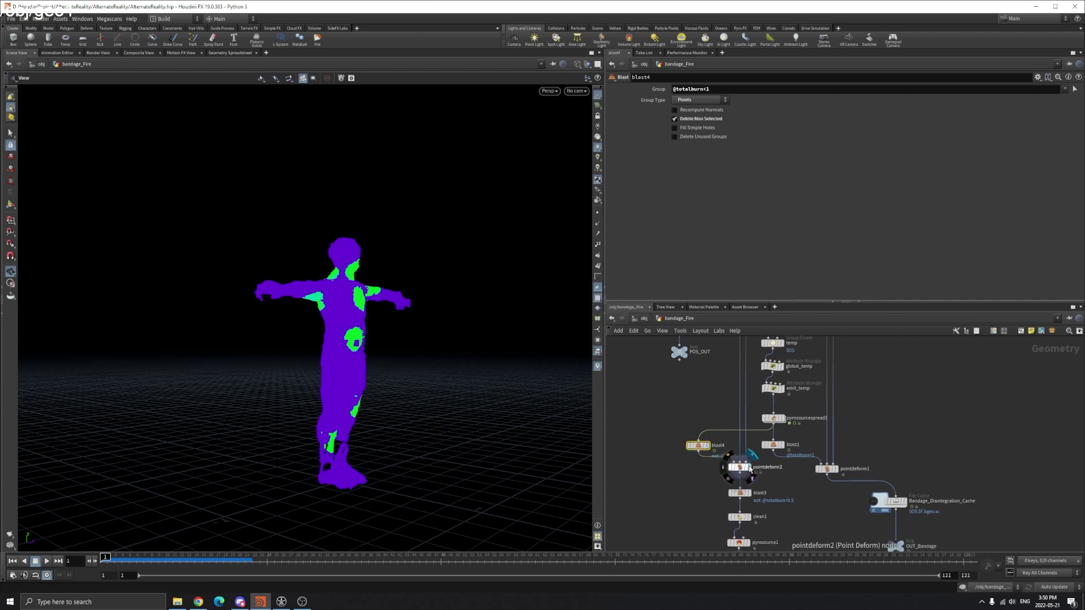
click(741, 467)
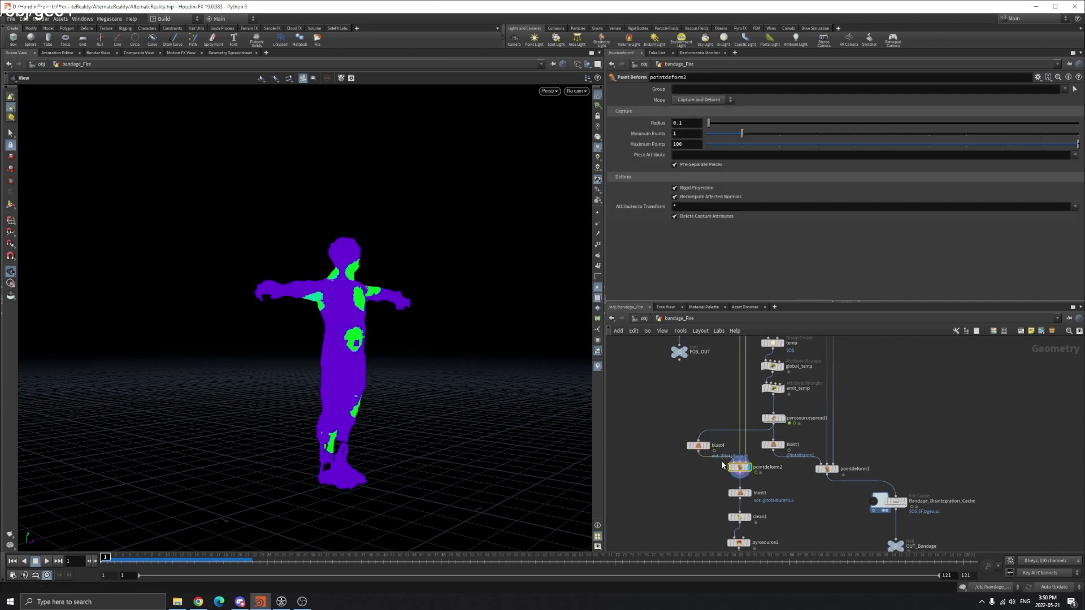
mouse_move(128, 561)
mouse_down()
mouse_move(147, 561)
mouse_move(123, 564)
mouse_up()
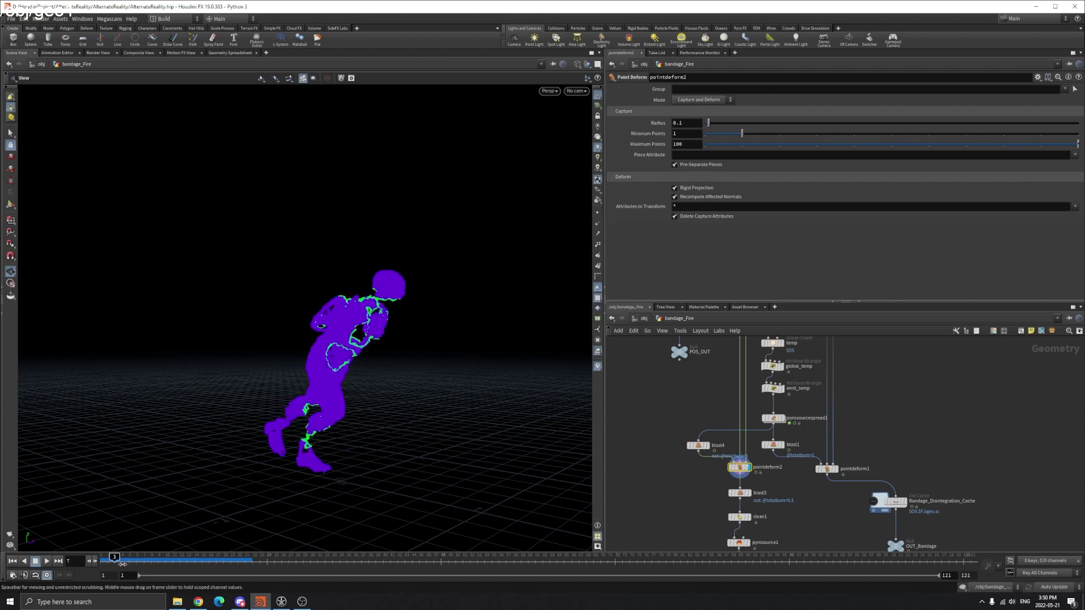
click(87, 565)
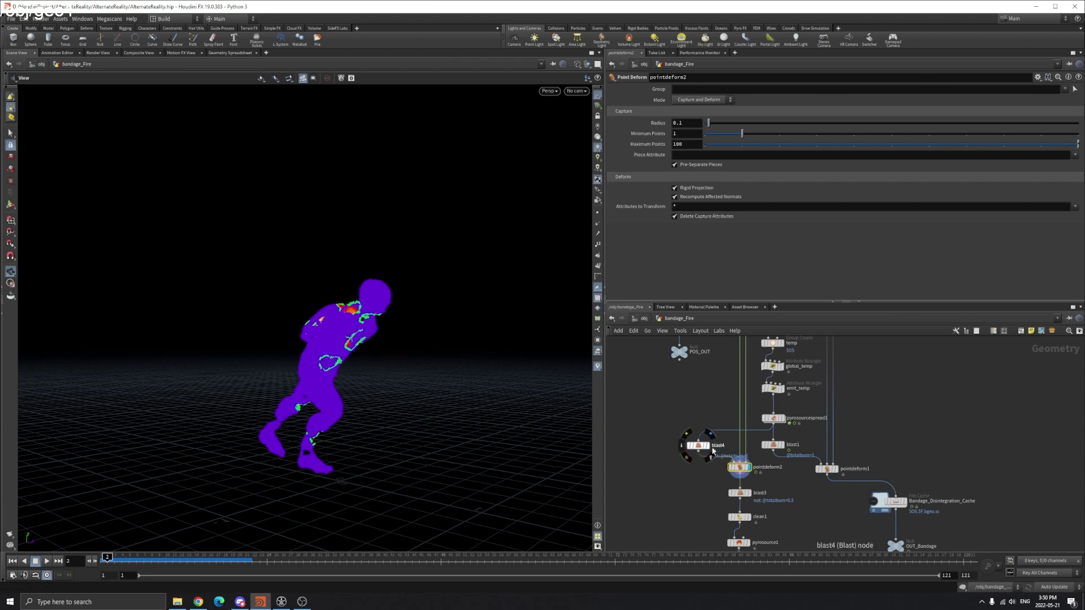
- Display blast4 and timeshift1 in turn to compare the T-pose geometry feeding pointdeform2
click(713, 450)
scroll(310, 325, up, 3)
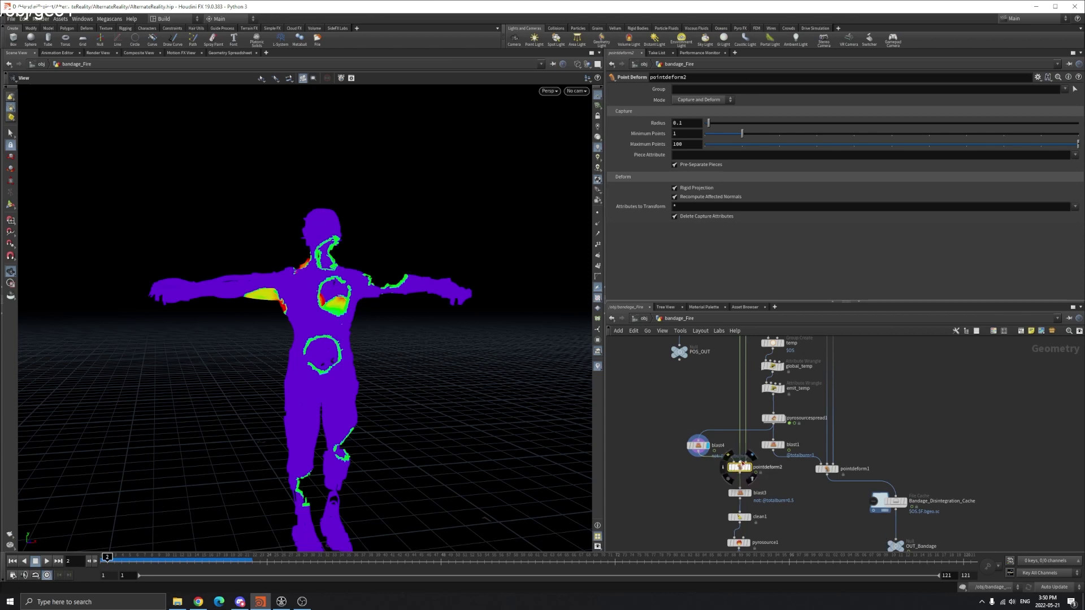
click(739, 369)
middle_drag(714, 375, 709, 491)
scroll(775, 367, up, 3)
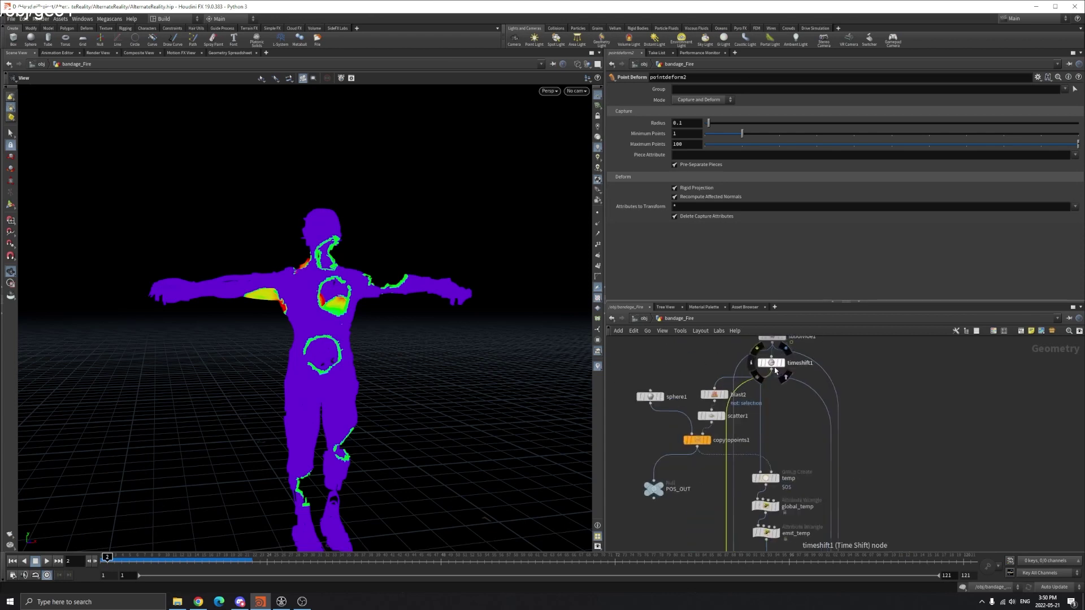
click(787, 363)
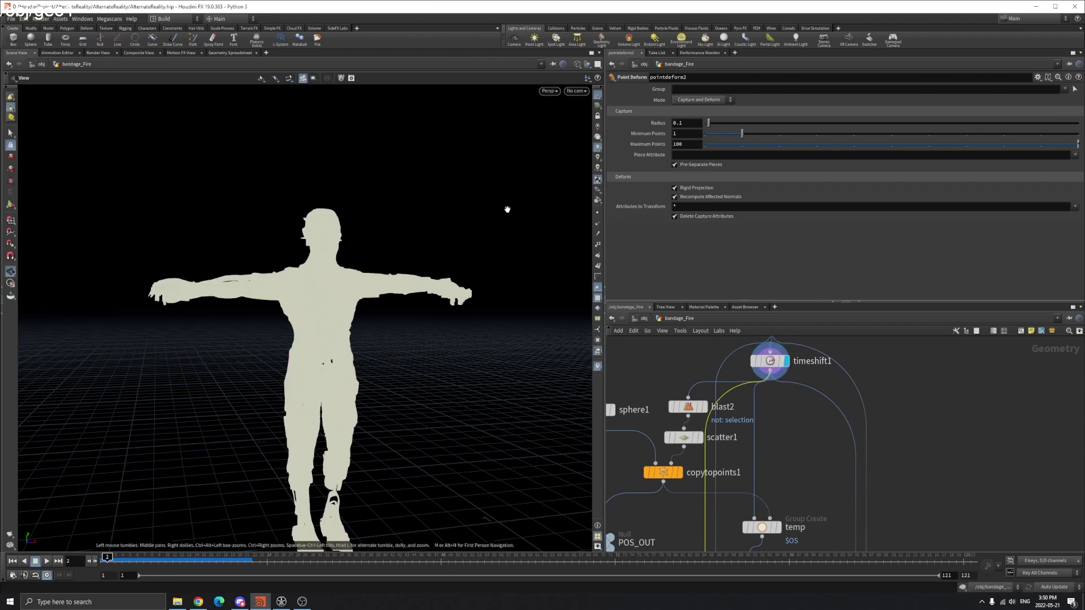
- Trace pointdeform2's input connections through the network back to timeshift1 and subdivide1
scroll(766, 468, down, 5)
middle_drag(890, 481, 869, 346)
scroll(717, 450, up, 3)
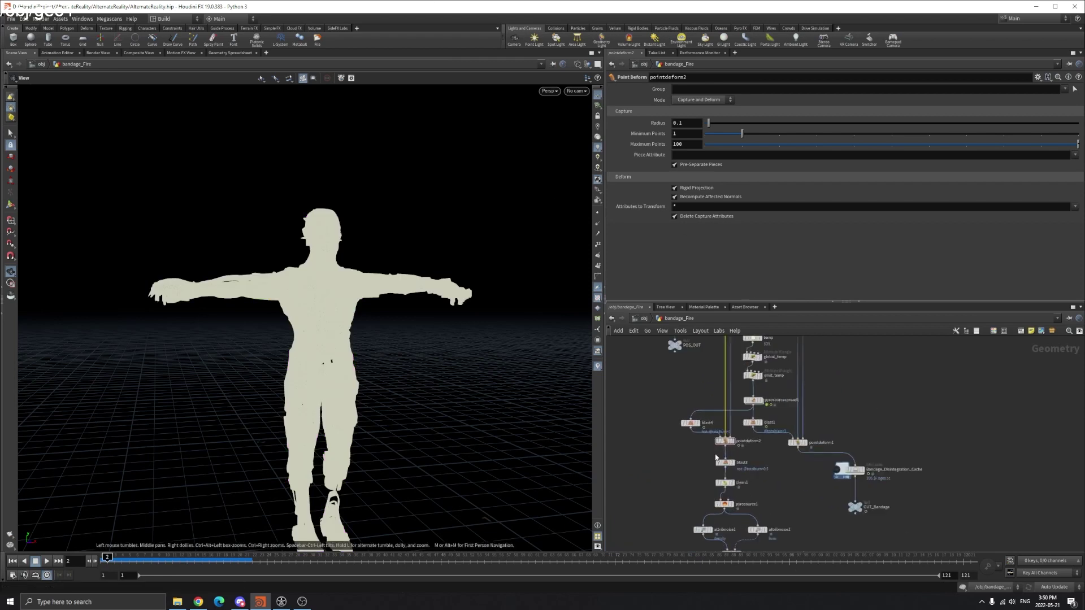
scroll(737, 415, down, 3)
scroll(870, 503, up, 3)
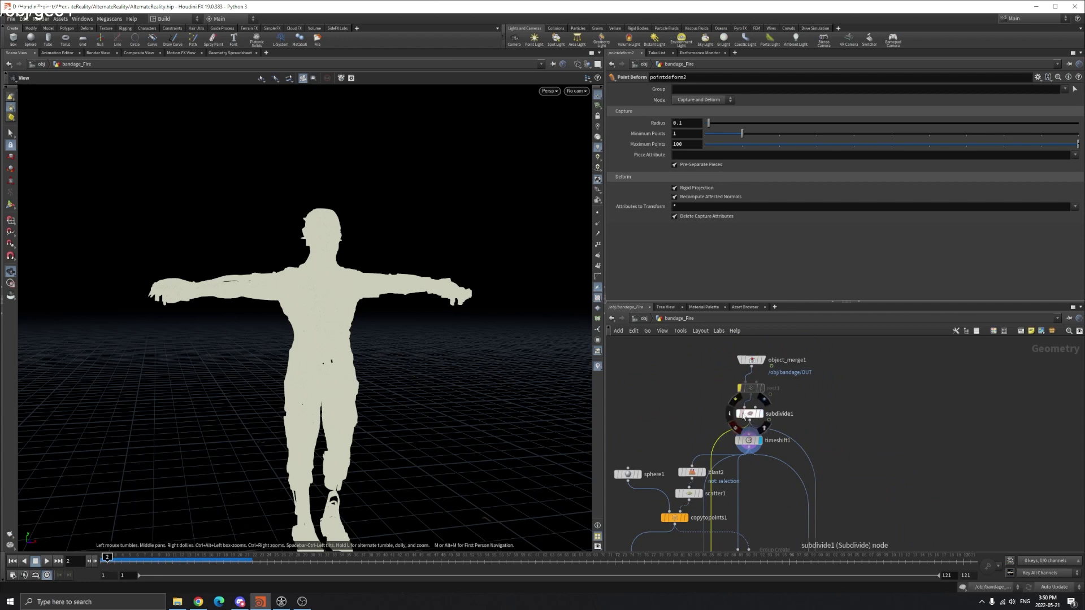
middle_drag(756, 519, 773, 452)
middle_click(756, 361)
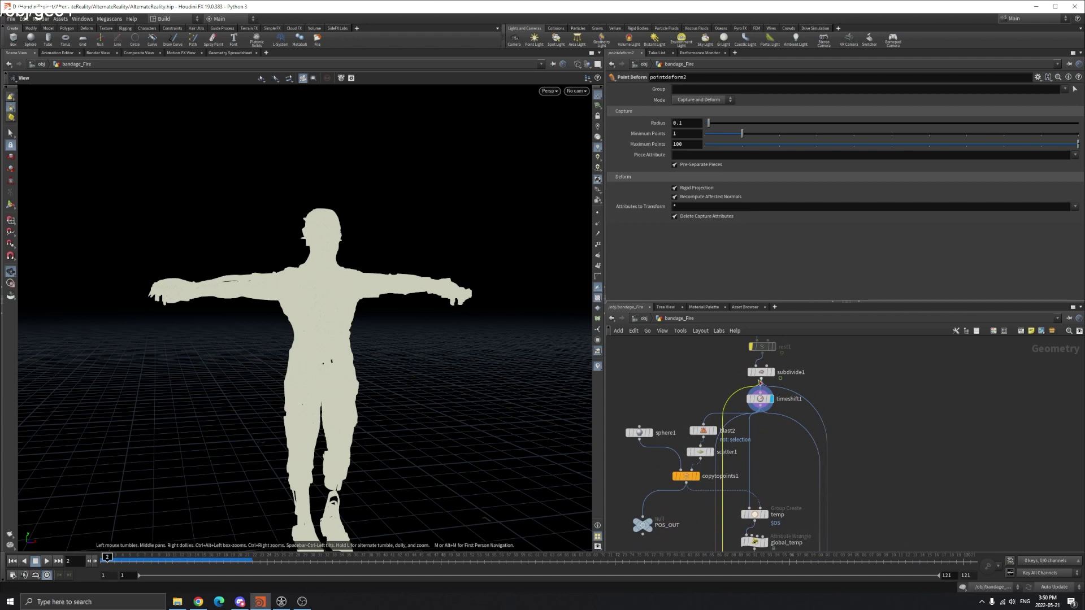
middle_drag(764, 364, 757, 395)
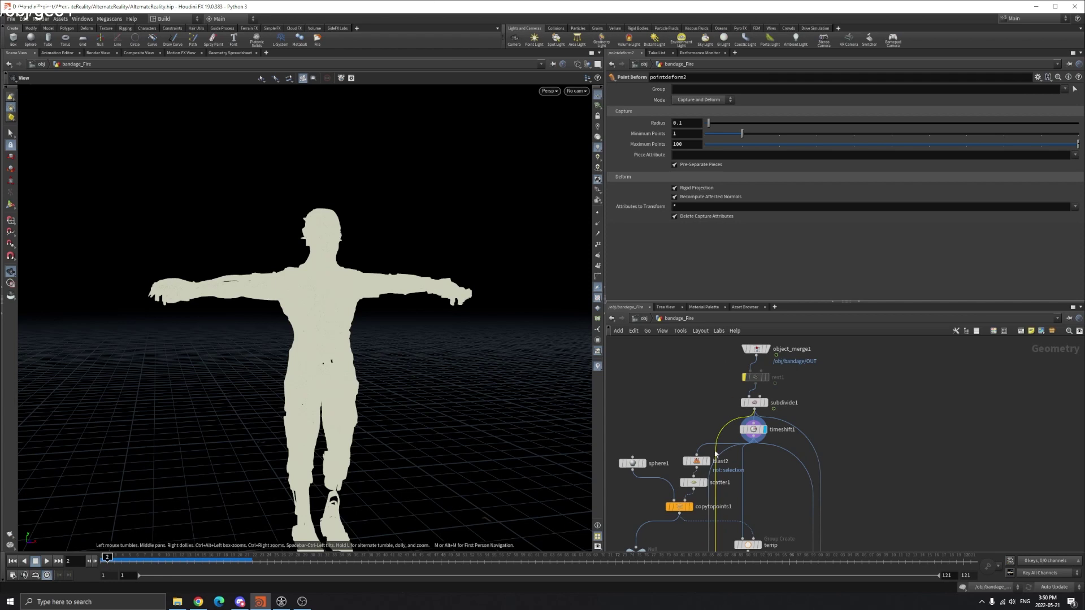
- Display pointdeform2 again and scrub to frame 11 to examine the deformed unburned geometry up close
middle_drag(787, 490, 825, 404)
scroll(805, 469, down, 3)
middle_drag(811, 520, 811, 411)
scroll(782, 432, up, 4)
click(784, 433)
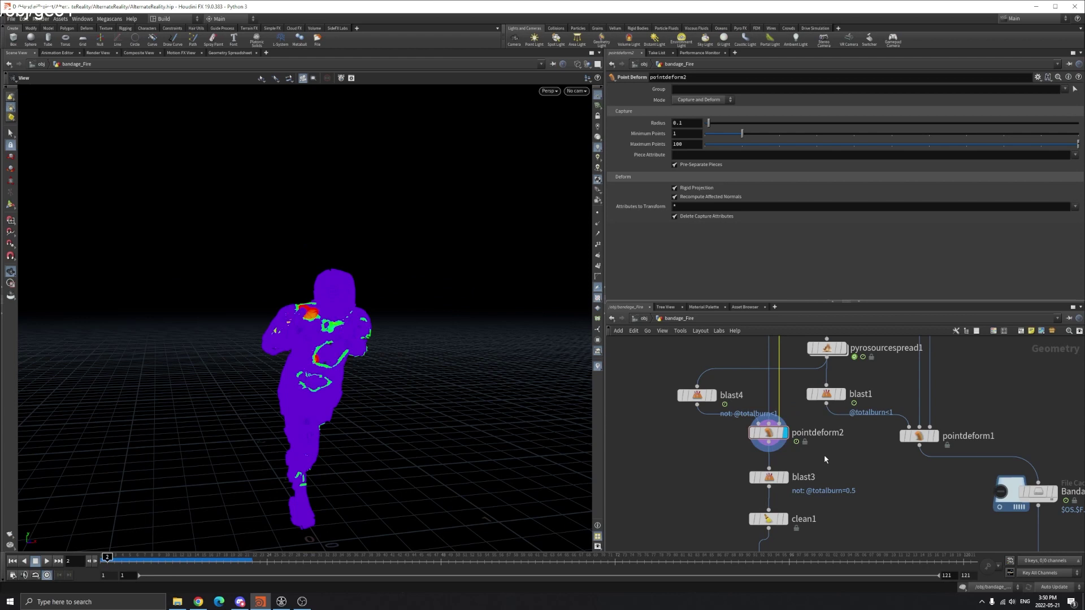
drag(162, 560, 173, 559)
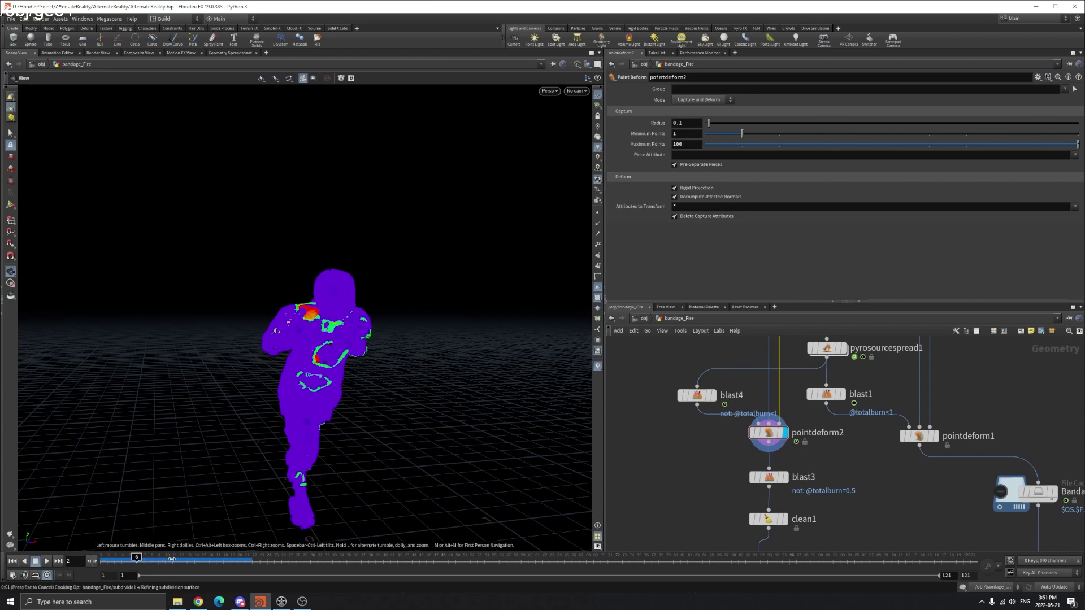
scroll(320, 389, up, 6)
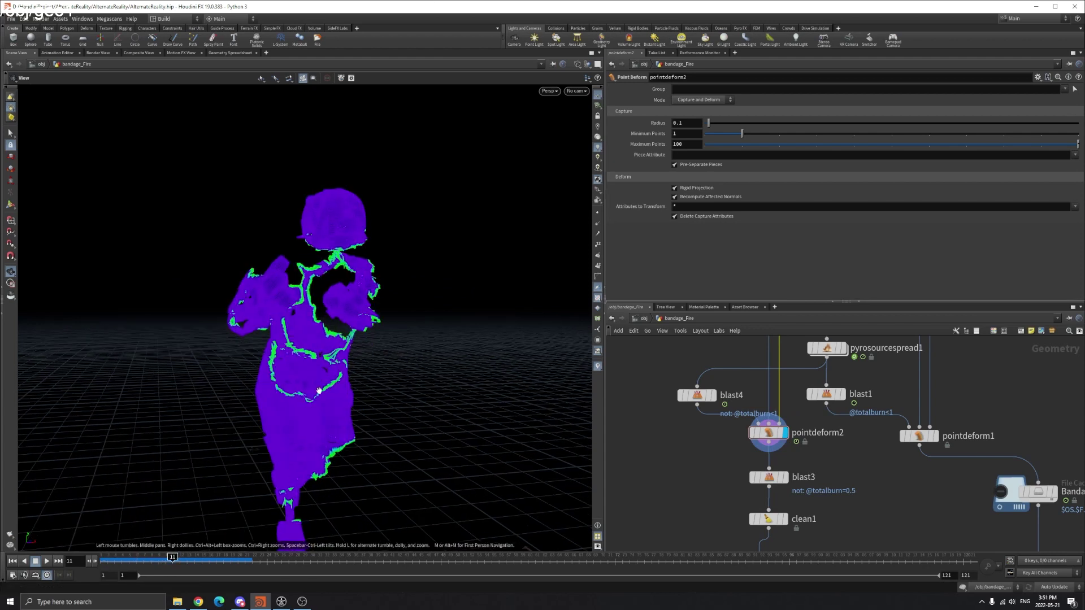
- Examine the deformed unburned geometry of pointdeform2 from several angles, advancing the timeline to frame 13
scroll(282, 429, down, 6)
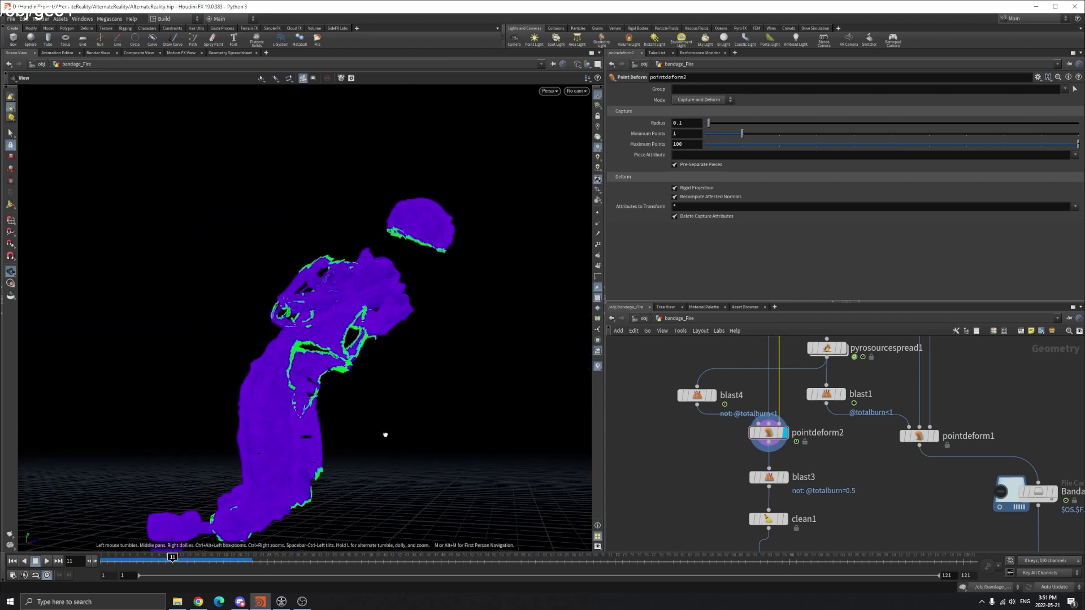
scroll(568, 371, up, 2)
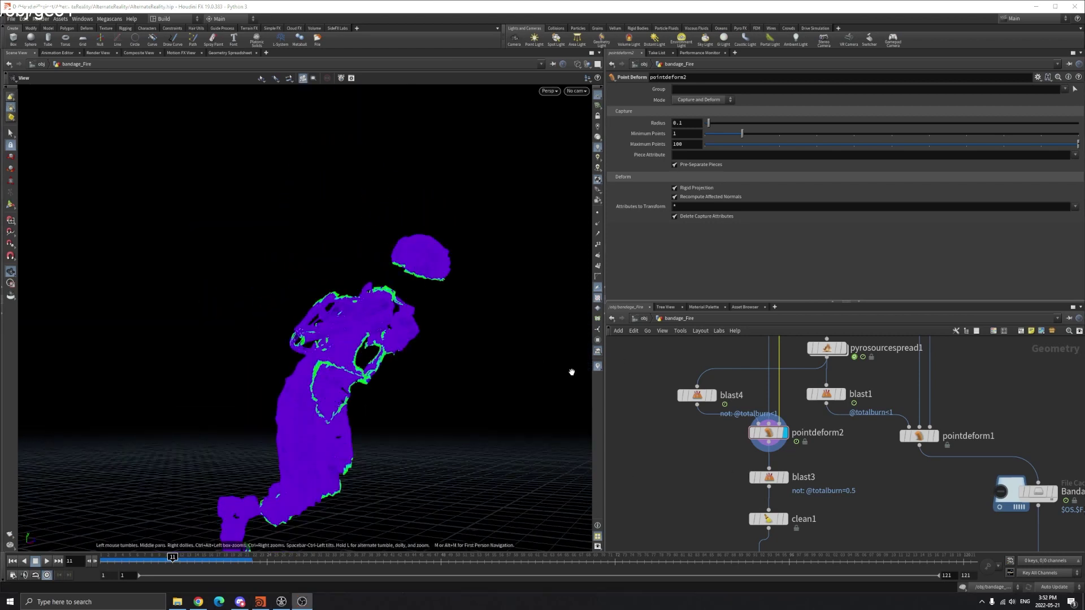
scroll(316, 435, up, 4)
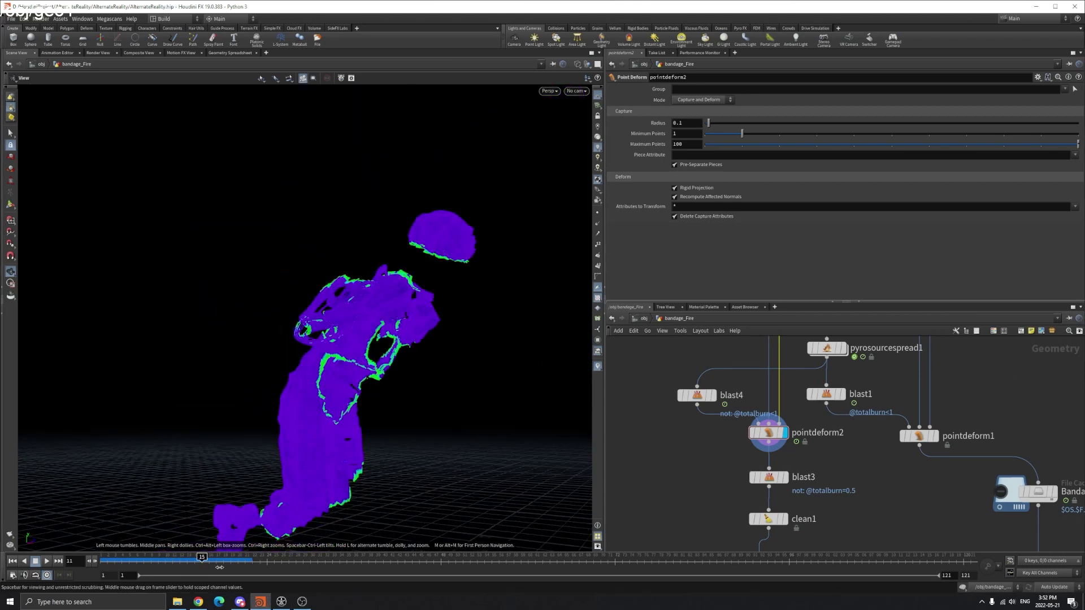
click(197, 554)
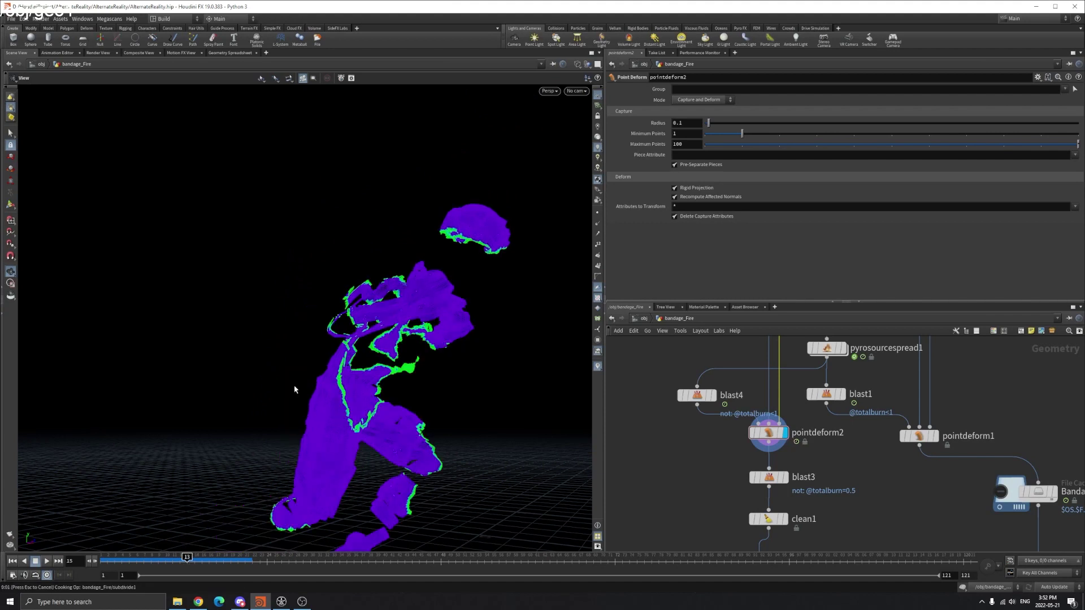
scroll(395, 361, down, 3)
drag(395, 367, 465, 366)
scroll(465, 367, up, 4)
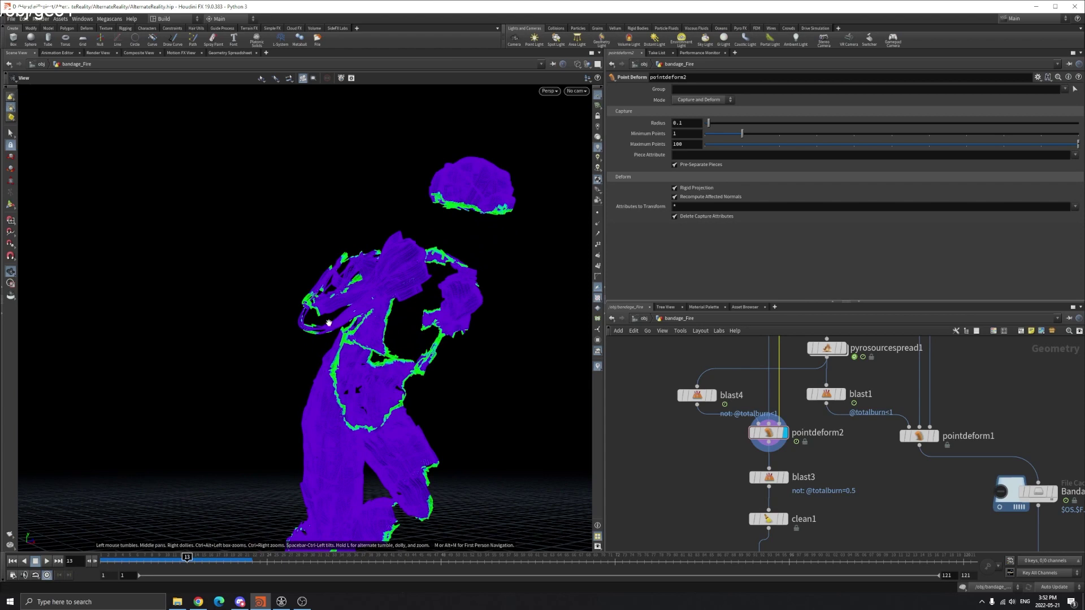
click(769, 477)
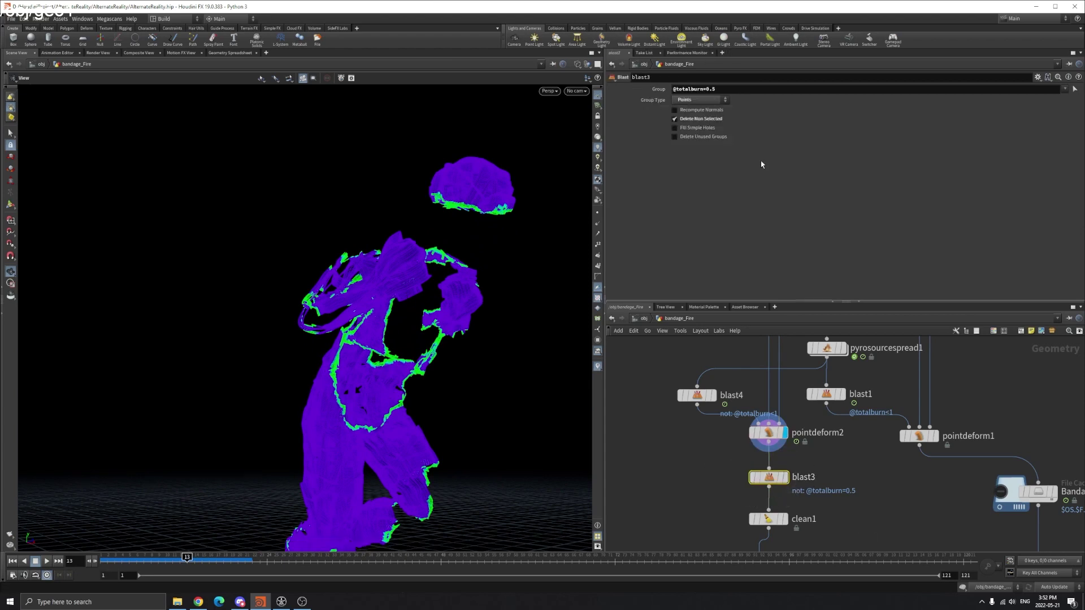
click(785, 478)
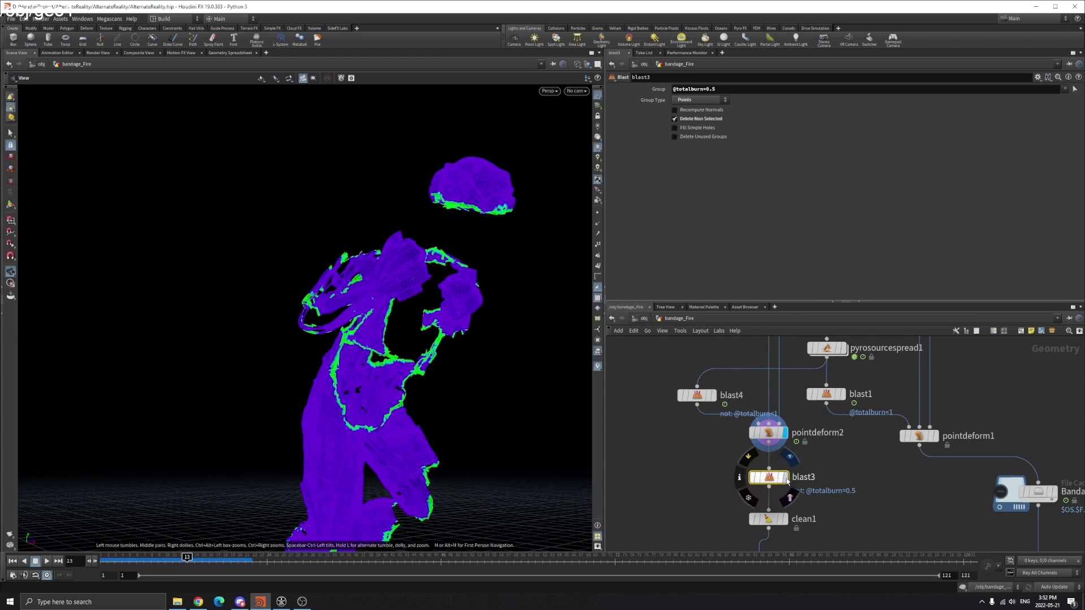
drag(359, 344, 299, 384)
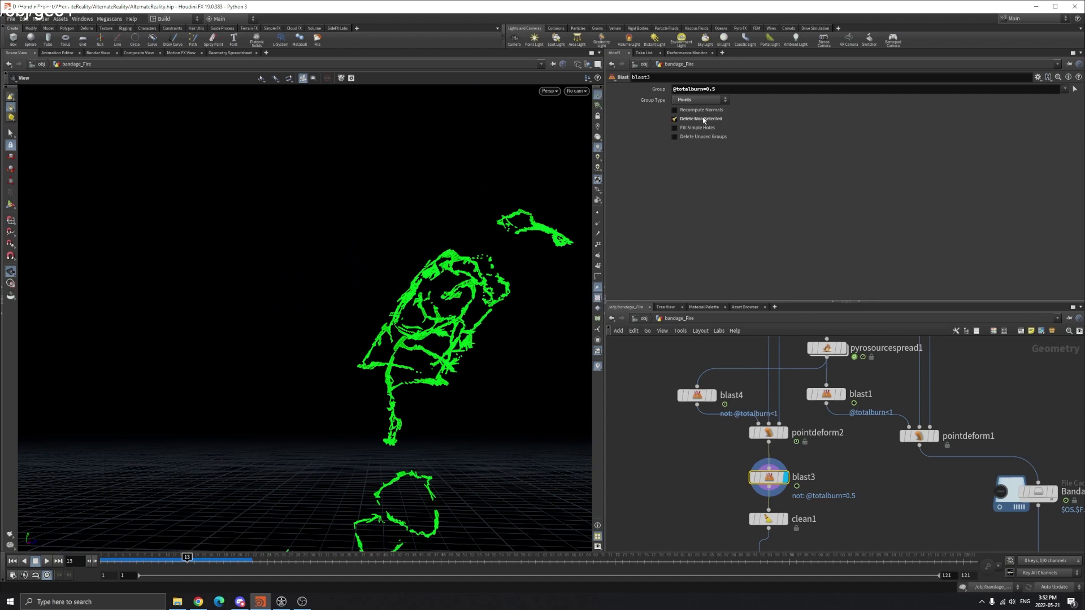
middle_drag(436, 394, 384, 349)
right_drag(384, 349, 346, 319)
drag(347, 320, 315, 355)
right_drag(314, 355, 300, 343)
drag(299, 342, 266, 389)
click(107, 561)
click(157, 561)
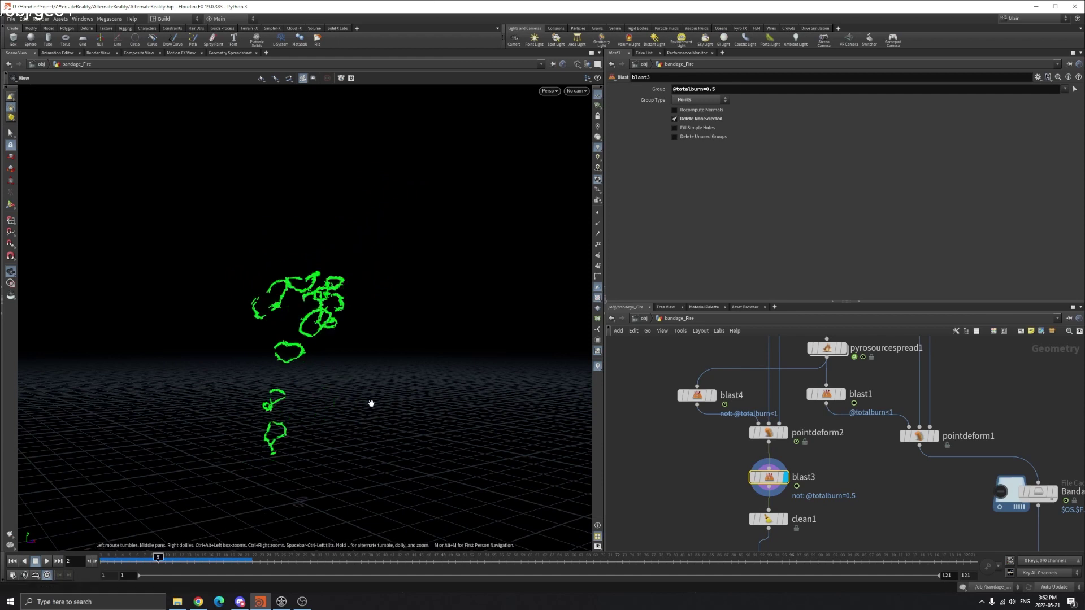
- Display blast1, scrub its burned T-pose geometry to frame 19, and display pointdeform1 to compare it with the animated pose
scroll(842, 483, down, 5)
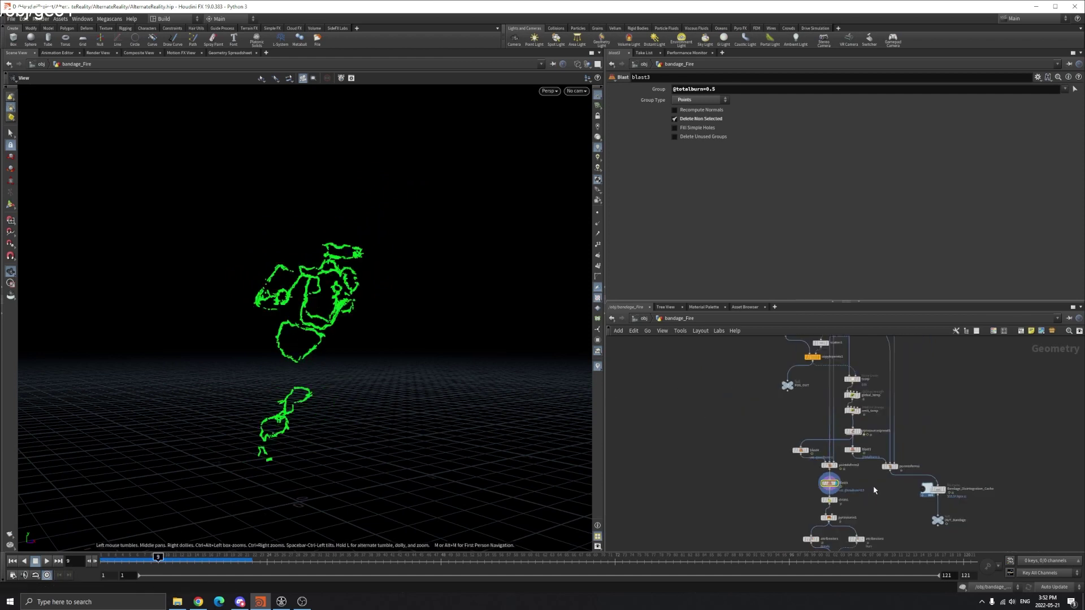
scroll(795, 465, up, 3)
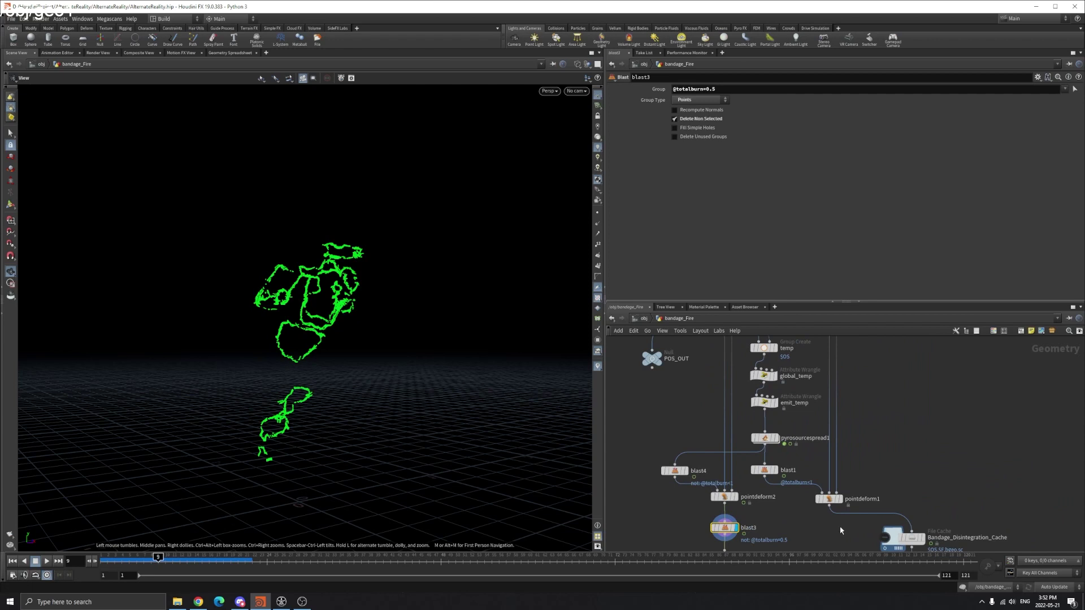
drag(840, 530, 761, 476)
click(779, 472)
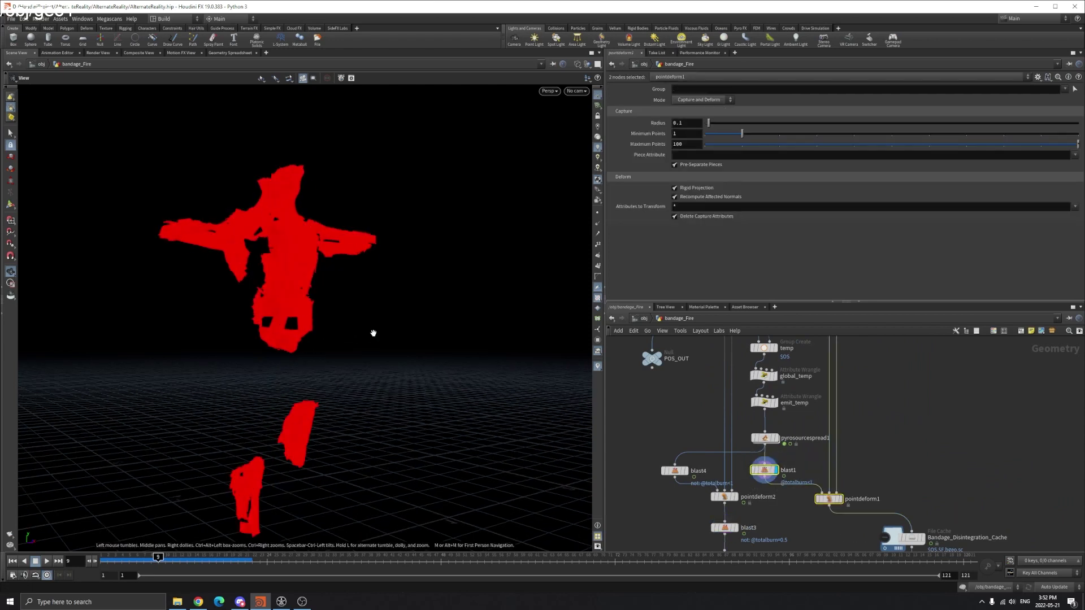
drag(121, 564, 230, 562)
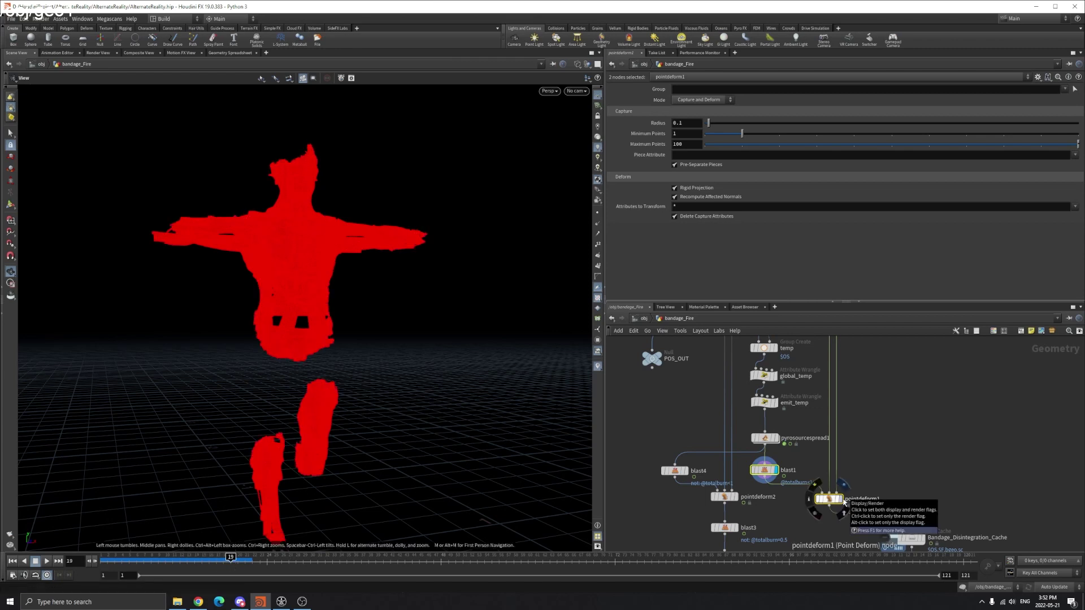
click(842, 500)
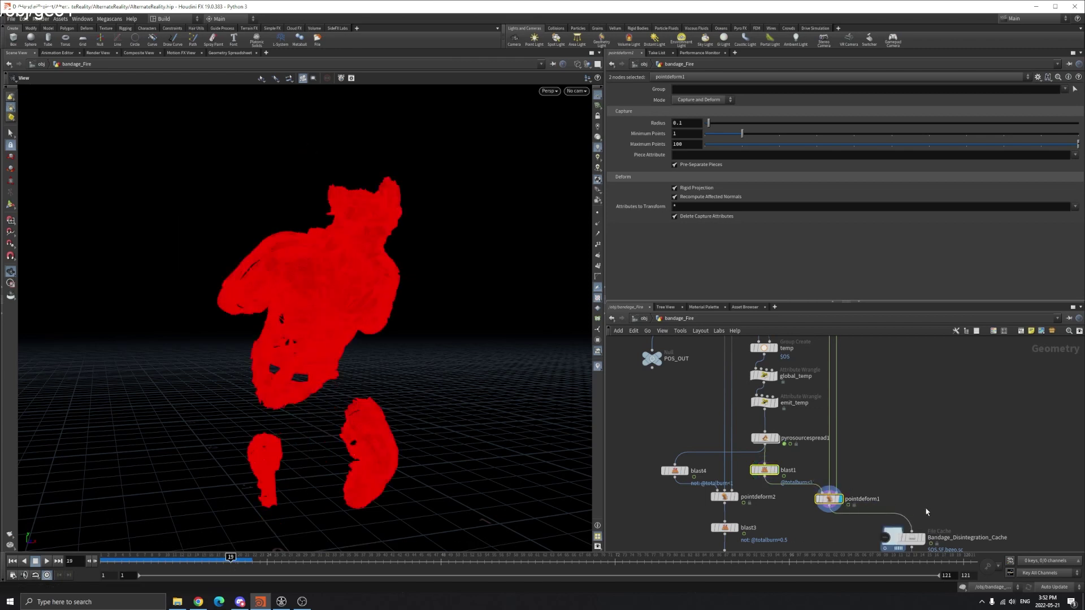
- Display Bandage_Disintegration_Cache and toggle wireframe shading on and off to inspect the cached geometry
middle_drag(927, 511, 900, 470)
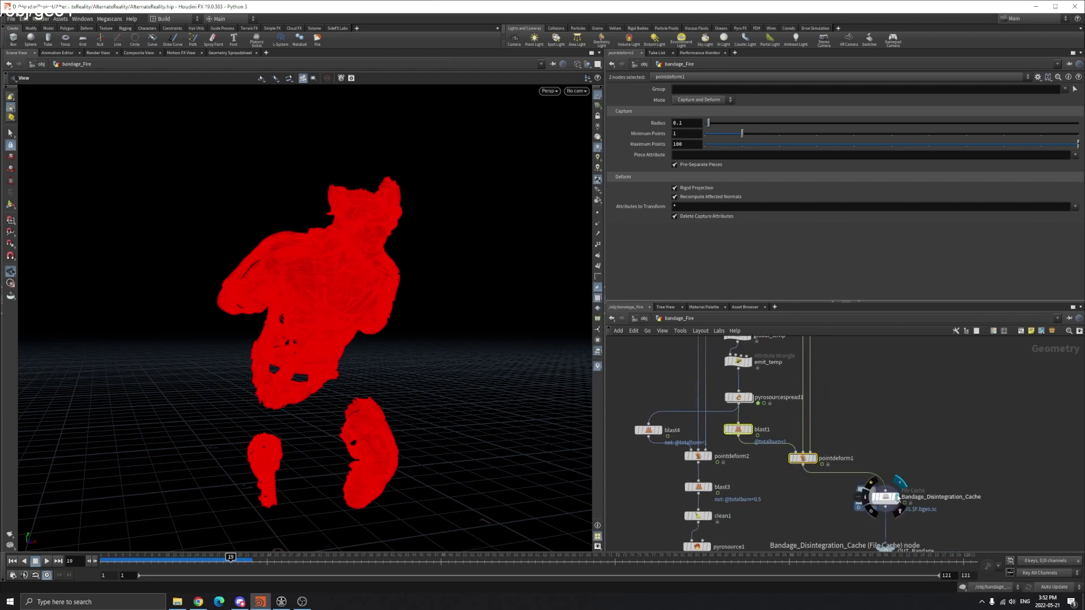
key(w)
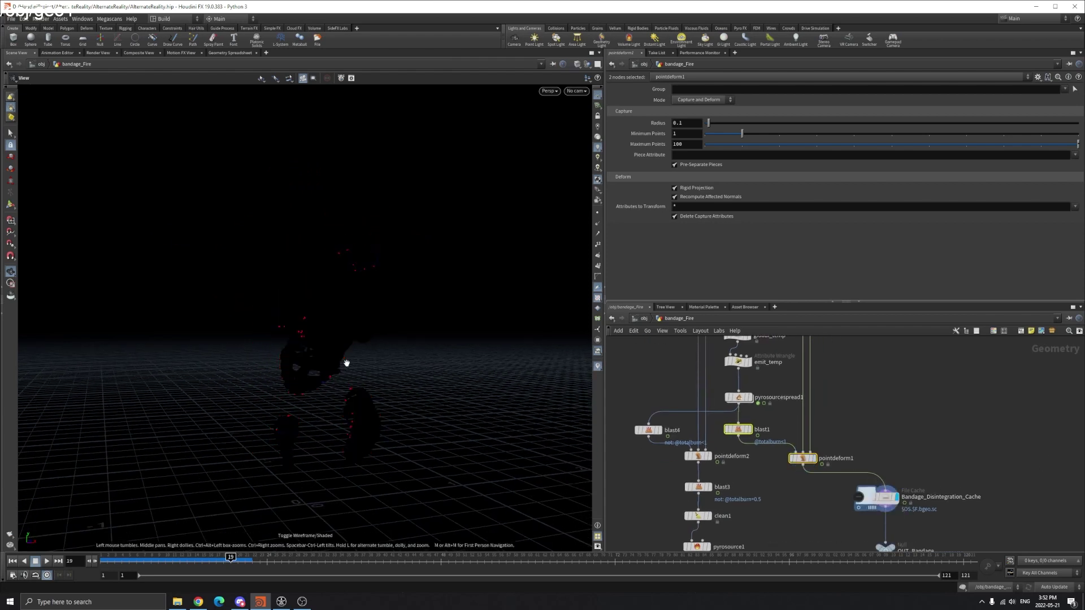
key(w)
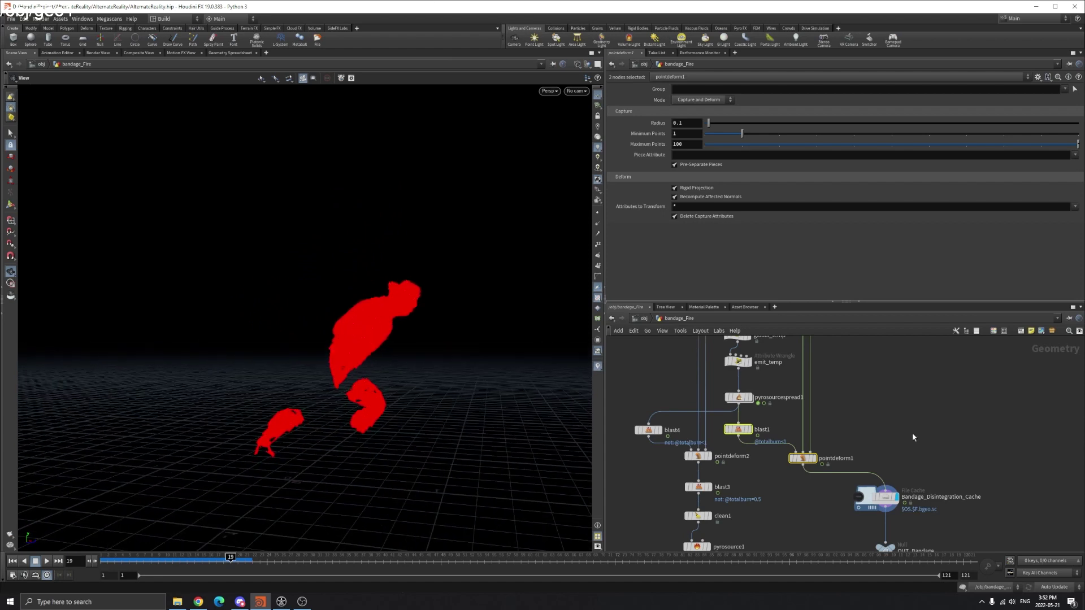
- Add an Attribute Delete node branching from Bandage_Disintegration_Cache and list the point attributes it could remove
middle_drag(913, 438, 846, 360)
key(Tab)
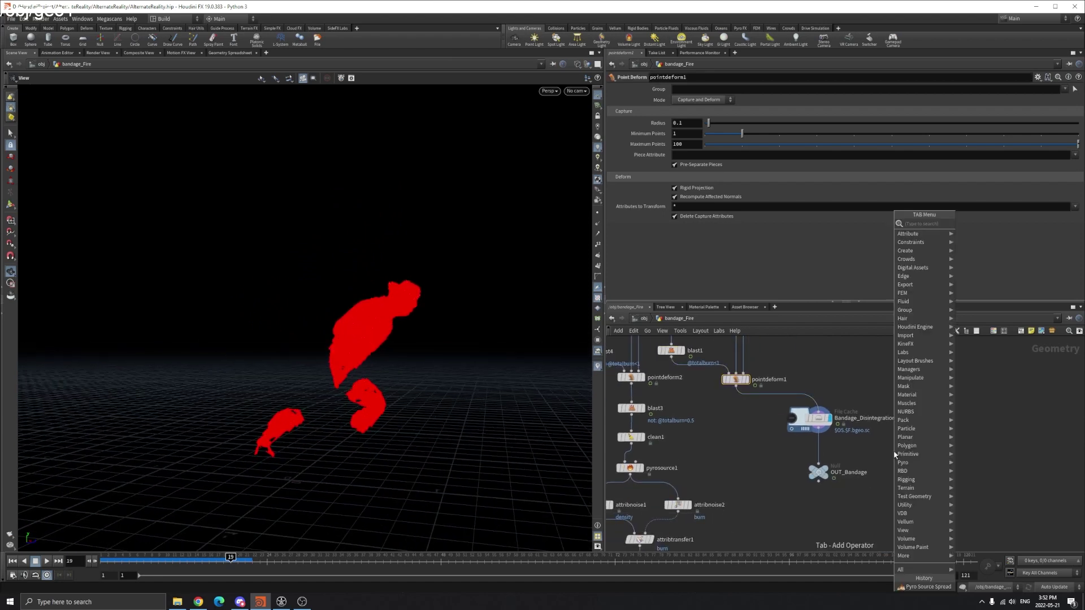
text(attre)
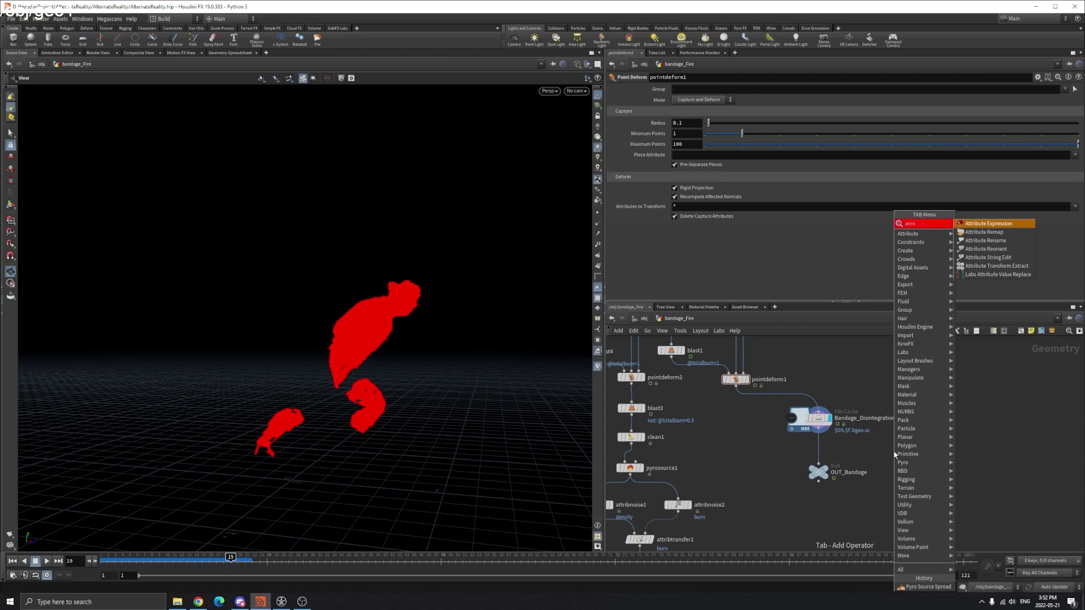
key(BackSpace)
text(de)
key(Return)
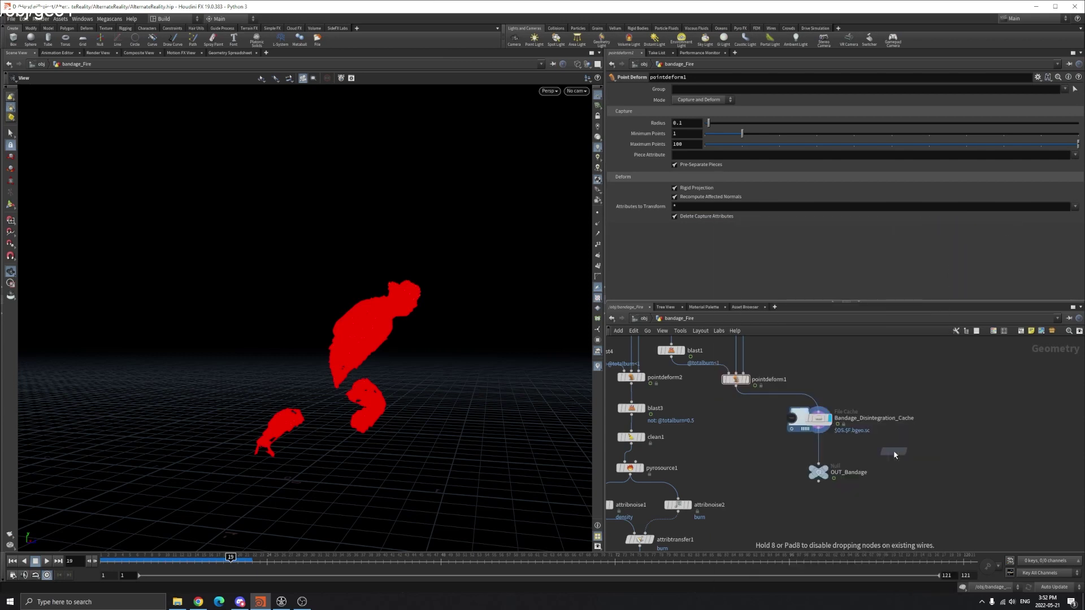
click(894, 452)
drag(858, 436, 888, 445)
click(912, 452)
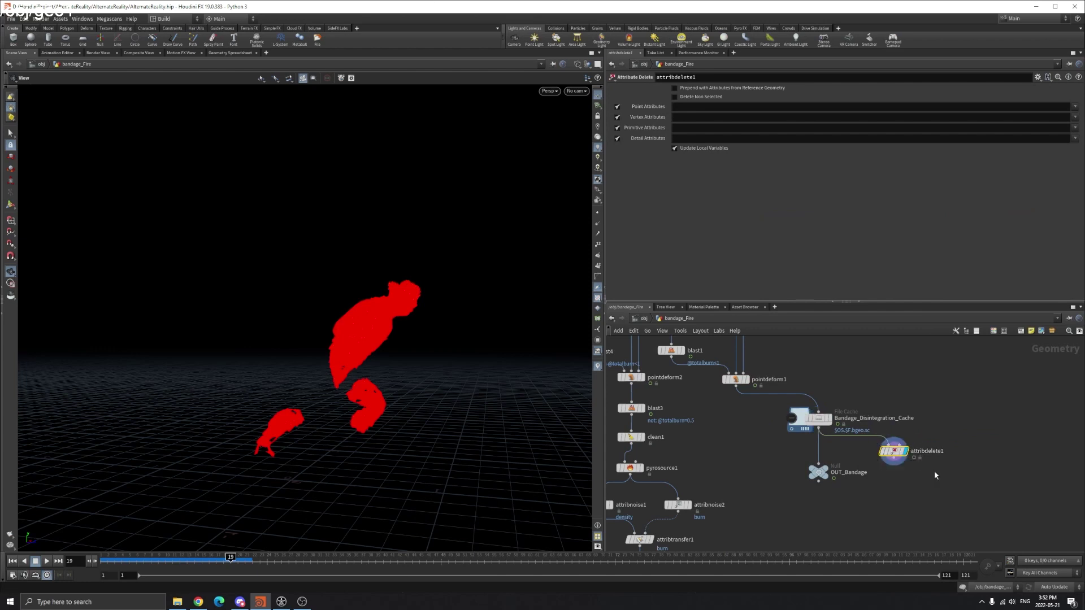
click(1074, 107)
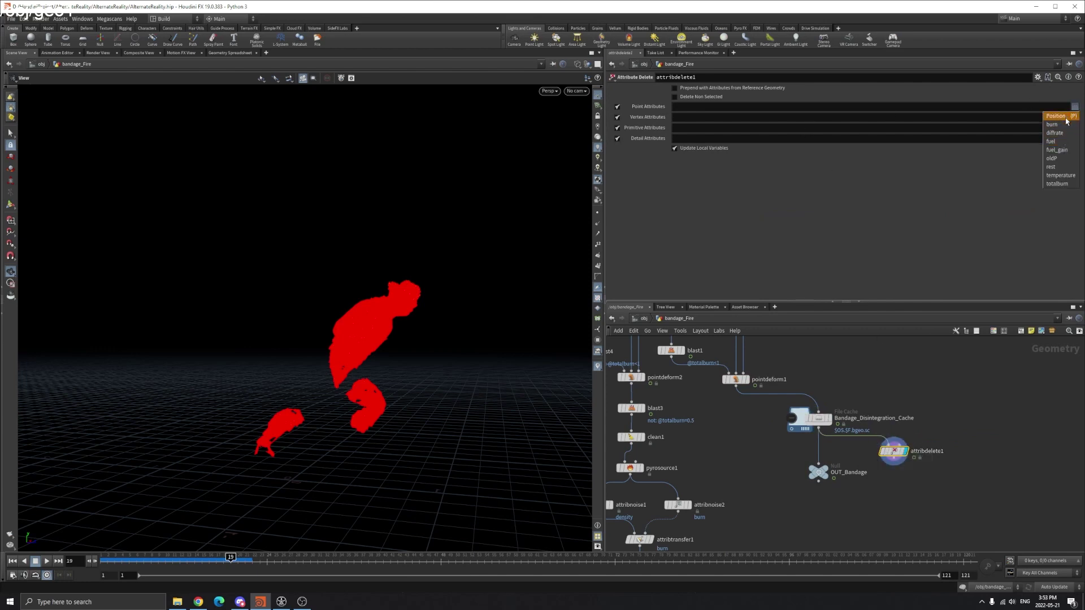
click(1009, 178)
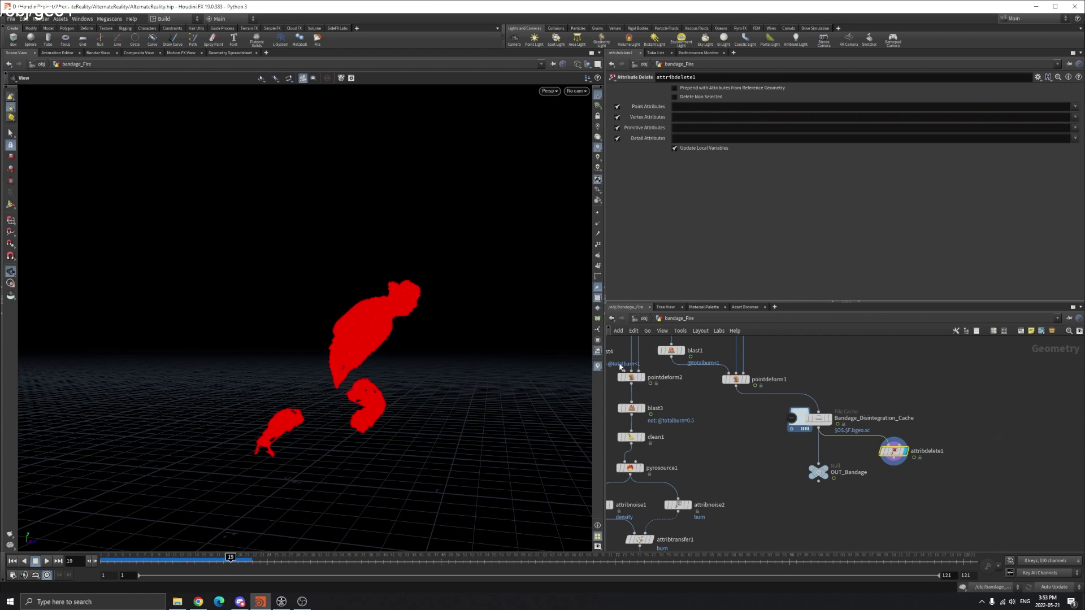
- Turn off the totalburn visualizer and inspect the uncolored bandage geometry with wireframe overlay toggled
right_click(597, 367)
click(600, 306)
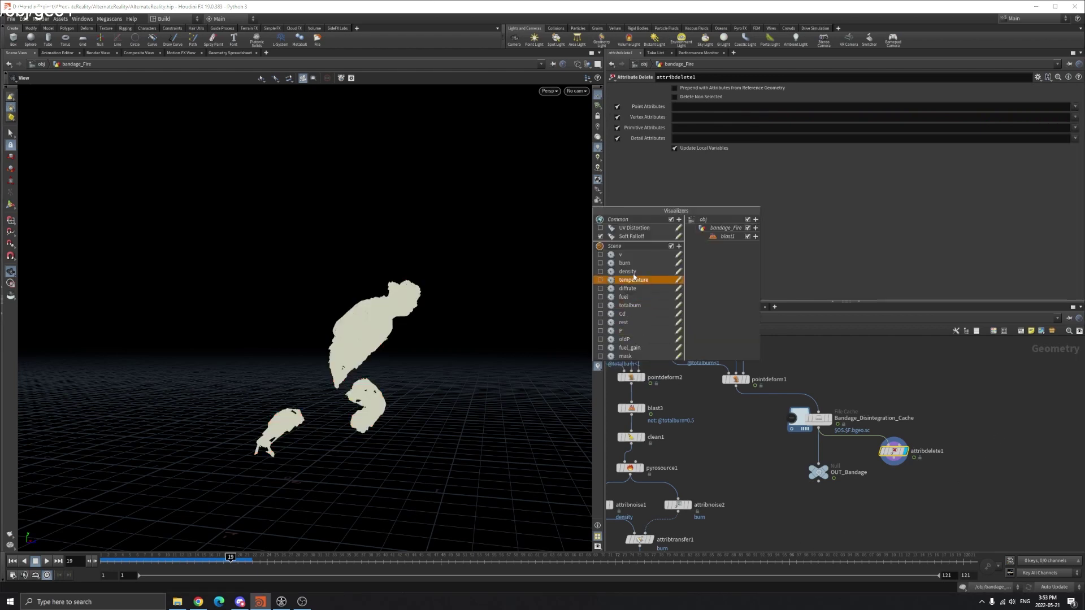
click(934, 390)
drag(390, 344, 260, 355)
key(shift+w)
scroll(368, 356, up, 4)
key(shift+w)
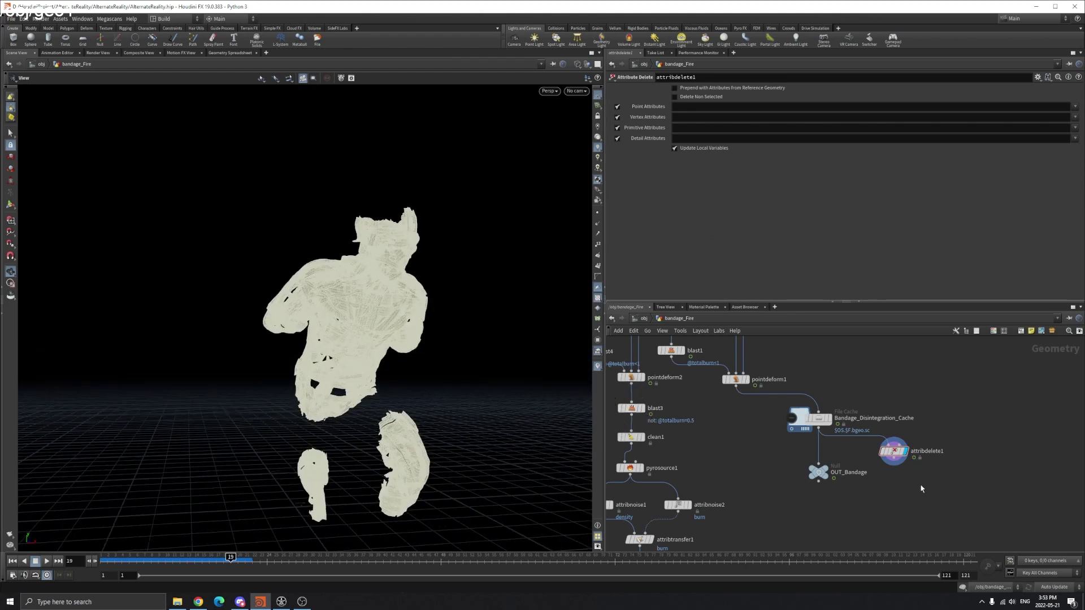
- Delete the Attribute Delete node, scrub the cached disintegration to frame 30, and inspect the bandage strips around the legs up close
key(Delete)
drag(117, 559, 297, 558)
drag(497, 436, 507, 422)
scroll(507, 421, down, 3)
middle_drag(507, 422, 508, 403)
drag(219, 560, 309, 564)
scroll(419, 432, up, 8)
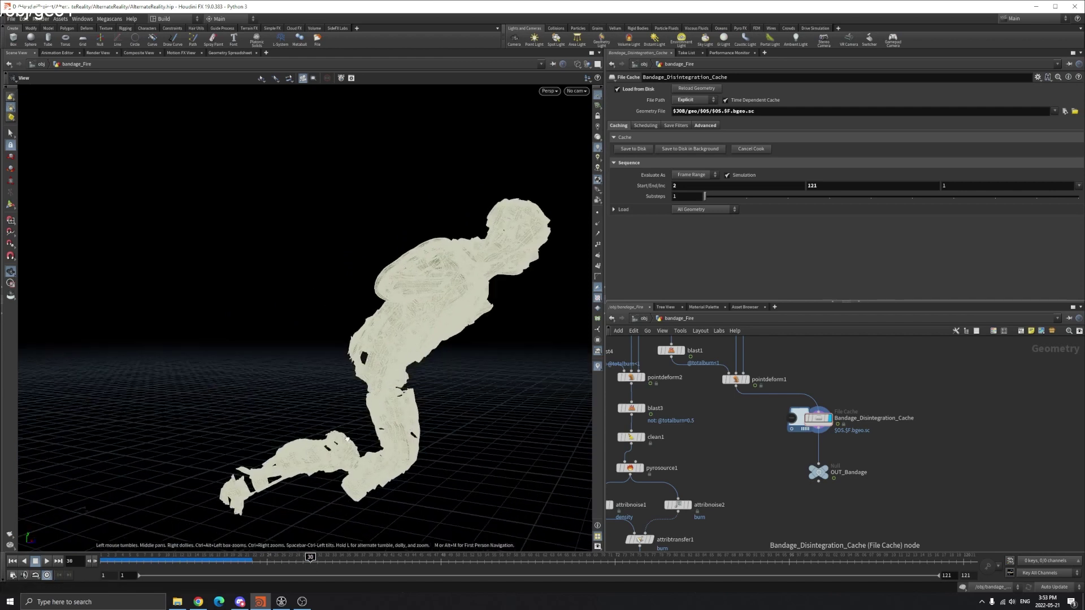
scroll(419, 433, up, 4)
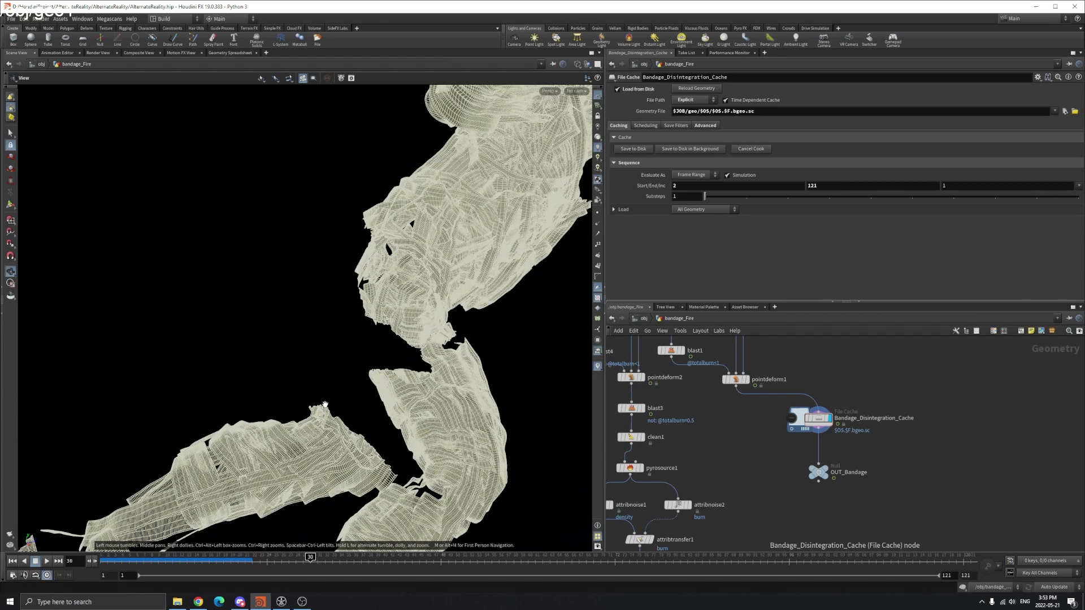
- Highlight the branch of nodes running downward from blast3 in the network to point out the fire source setup
scroll(707, 429, down, 5)
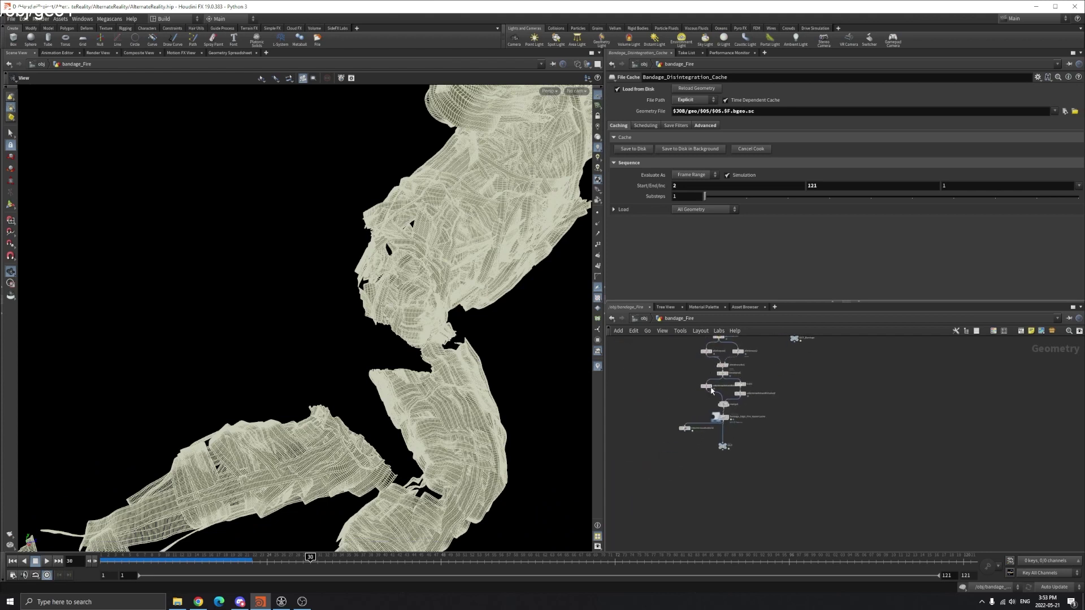
drag(649, 354, 746, 518)
scroll(734, 520, up, 6)
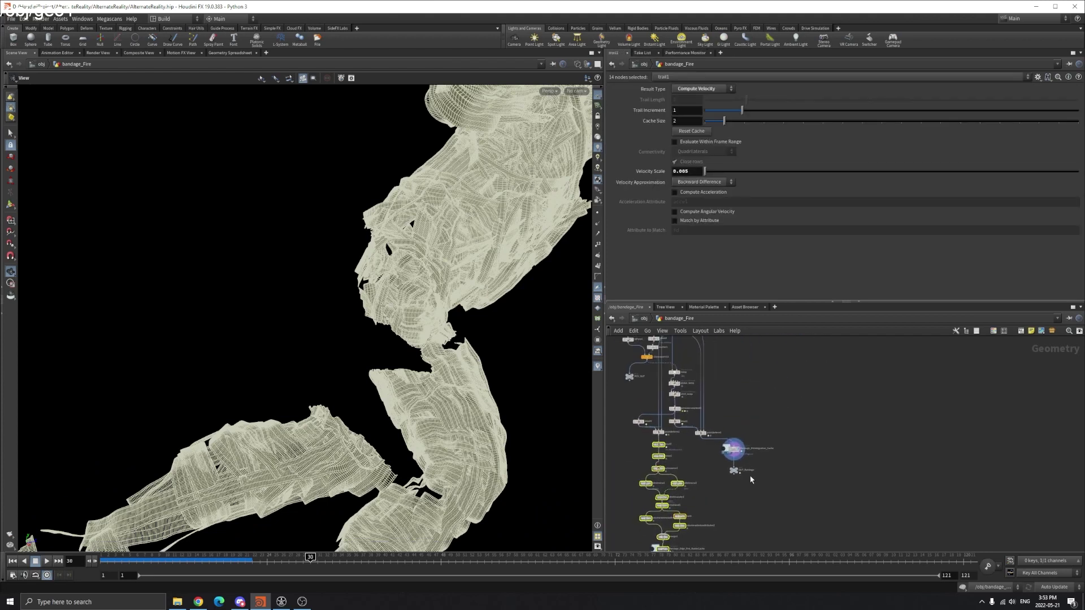
- Display blast1 and Bandage_Disintegration_Cache in turn at frame 30 to compare the T-pose with the animated bandage
click(687, 468)
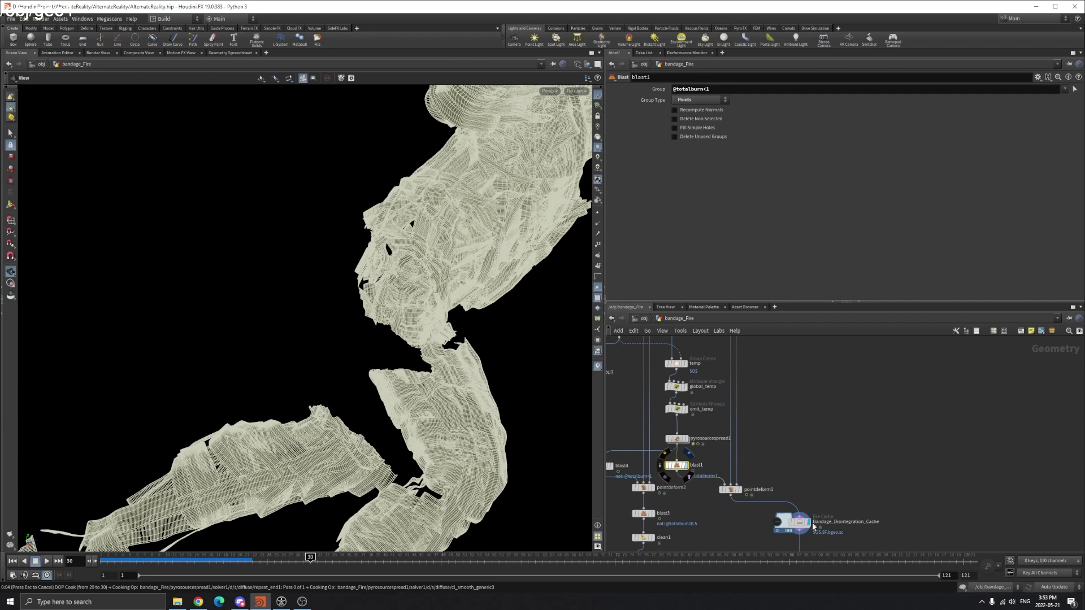
scroll(355, 405, down, 3)
drag(352, 407, 332, 379)
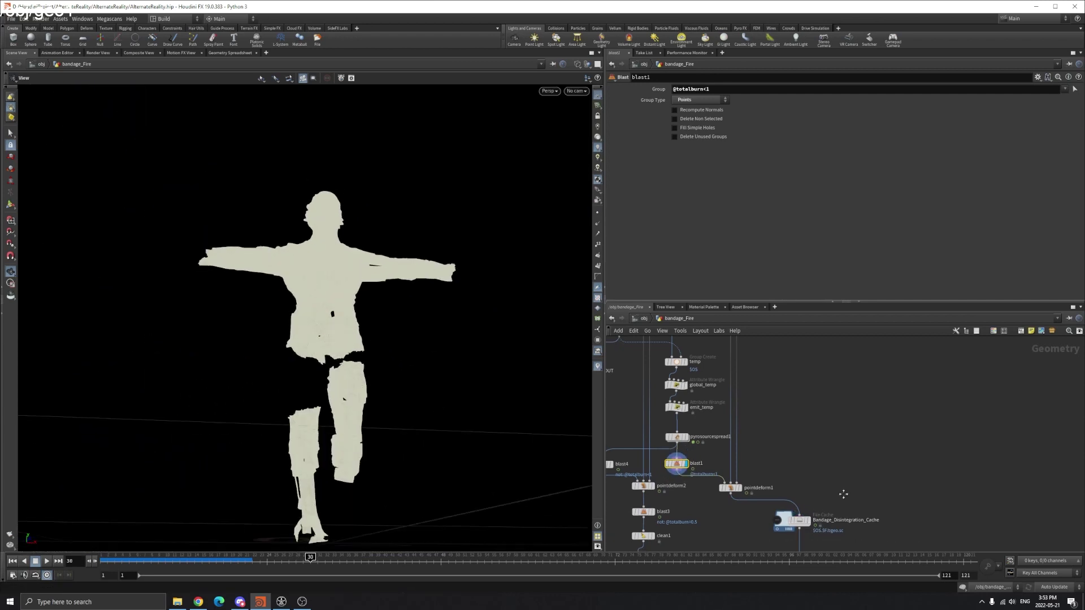
middle_drag(845, 493, 826, 444)
click(789, 473)
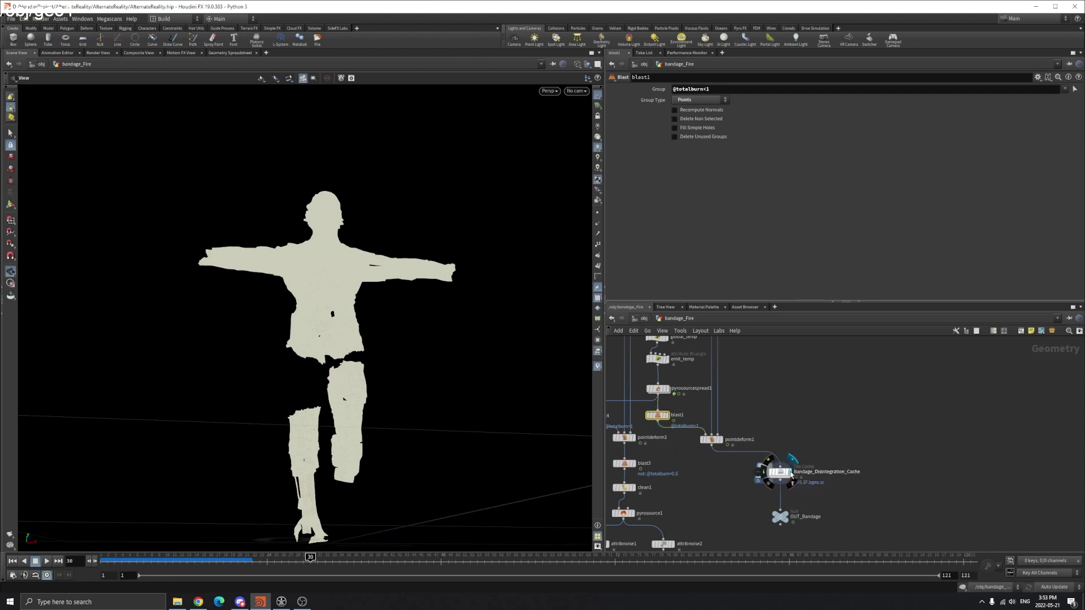
drag(585, 435, 388, 400)
- Display the blast3 result, move the timeline to frame 5, and inspect the burning bandage edges up close
middle_drag(677, 514, 803, 473)
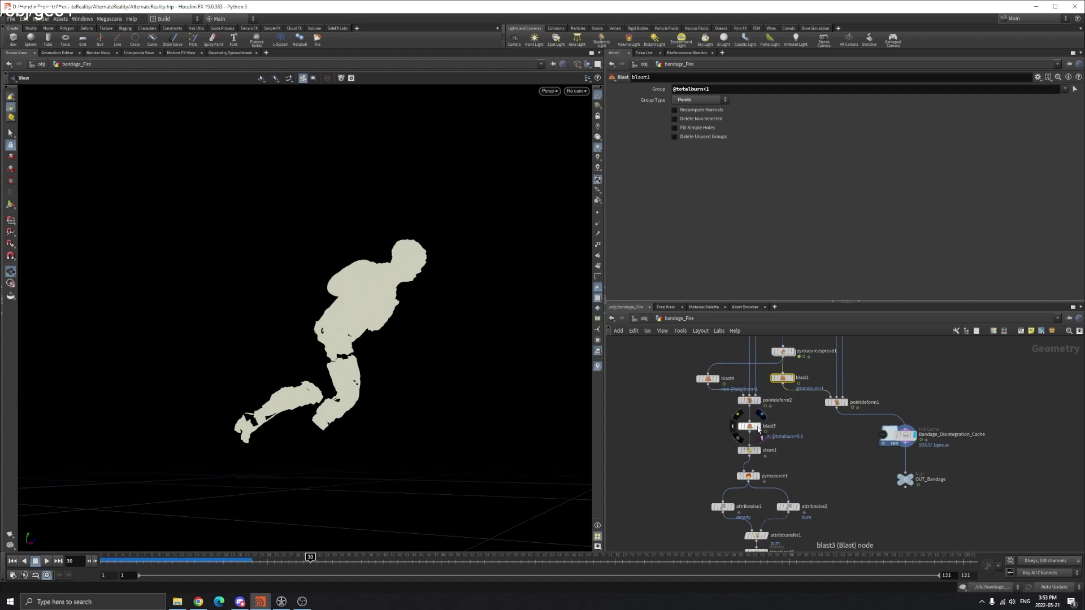
mouse_move(769, 432)
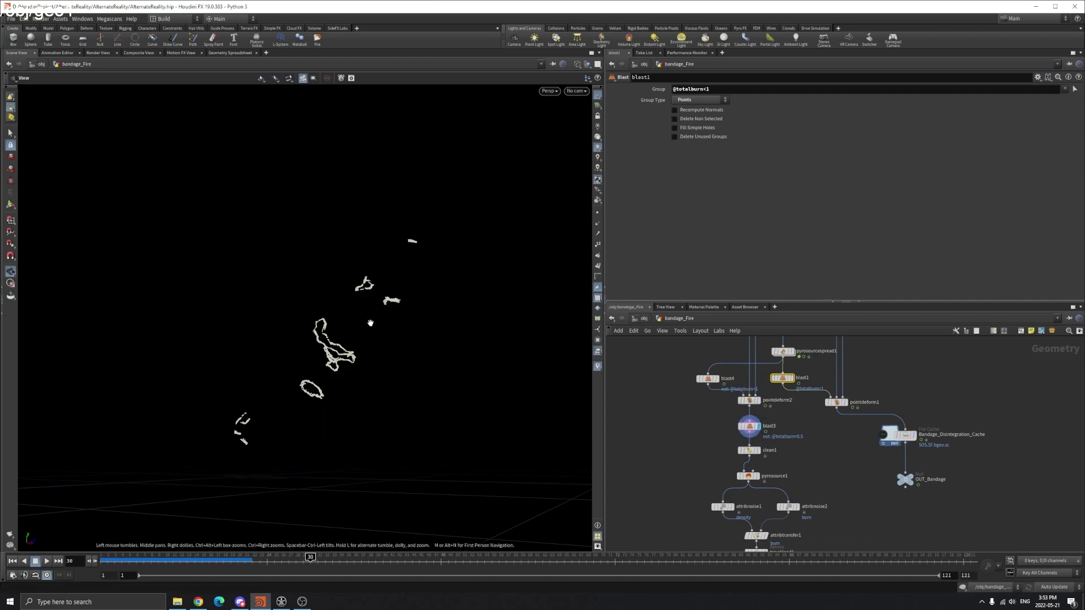
scroll(356, 314, up, 3)
click(158, 562)
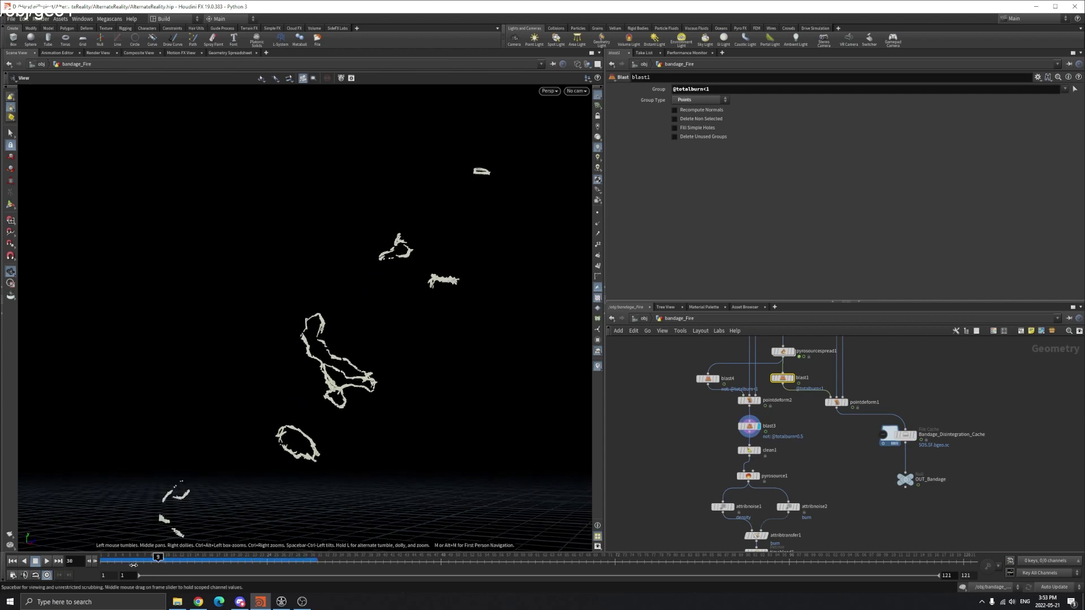
click(131, 563)
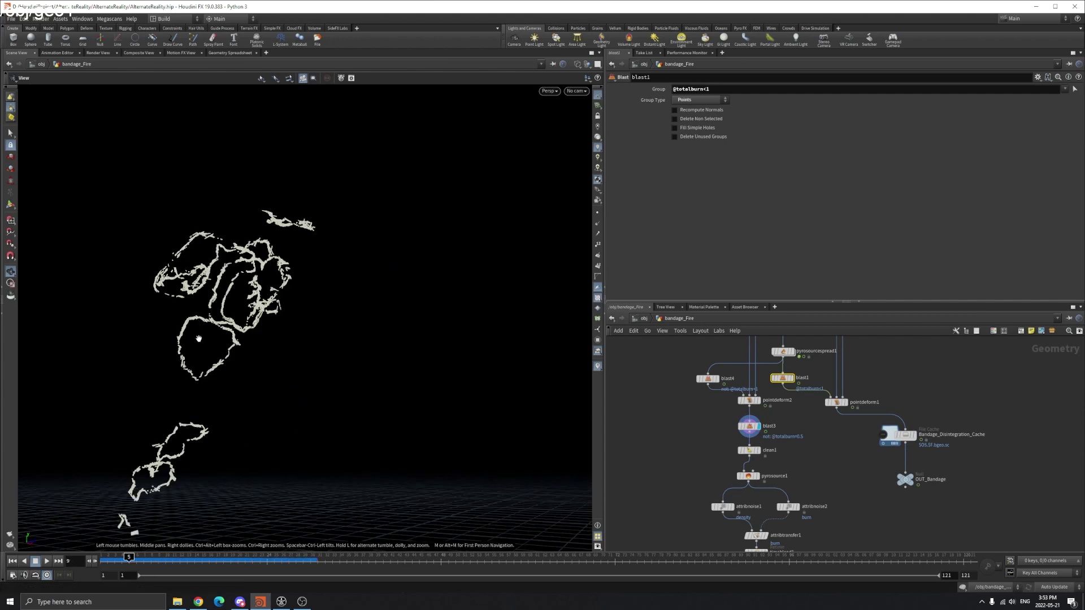
scroll(207, 373, up, 6)
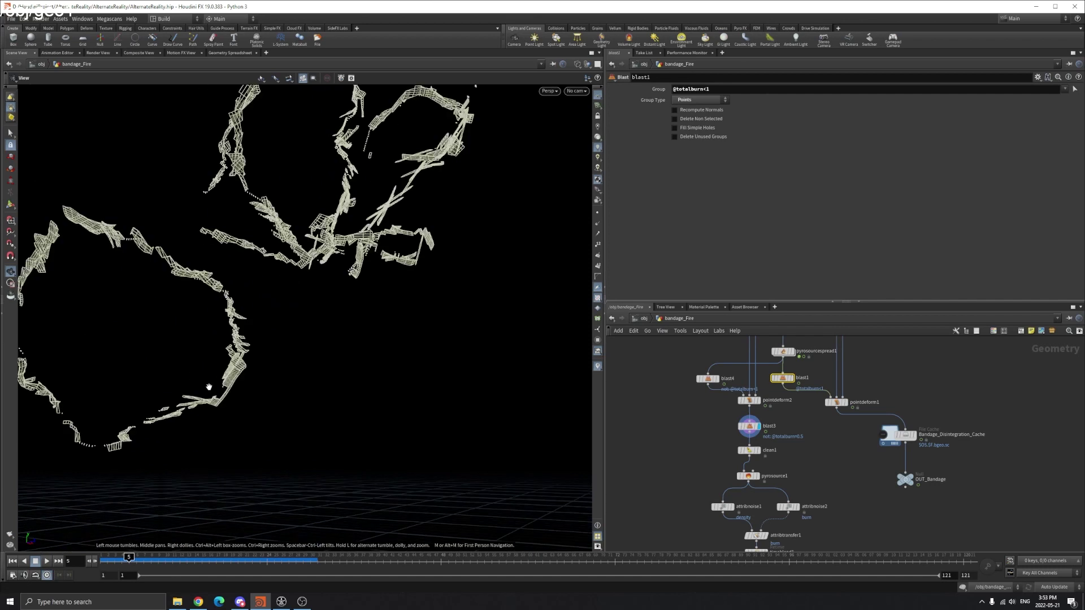
scroll(208, 387, up, 3)
mouse_move(339, 344)
middle_down()
mouse_move(378, 418)
mouse_move(347, 356)
middle_up()
scroll(301, 264, up, 5)
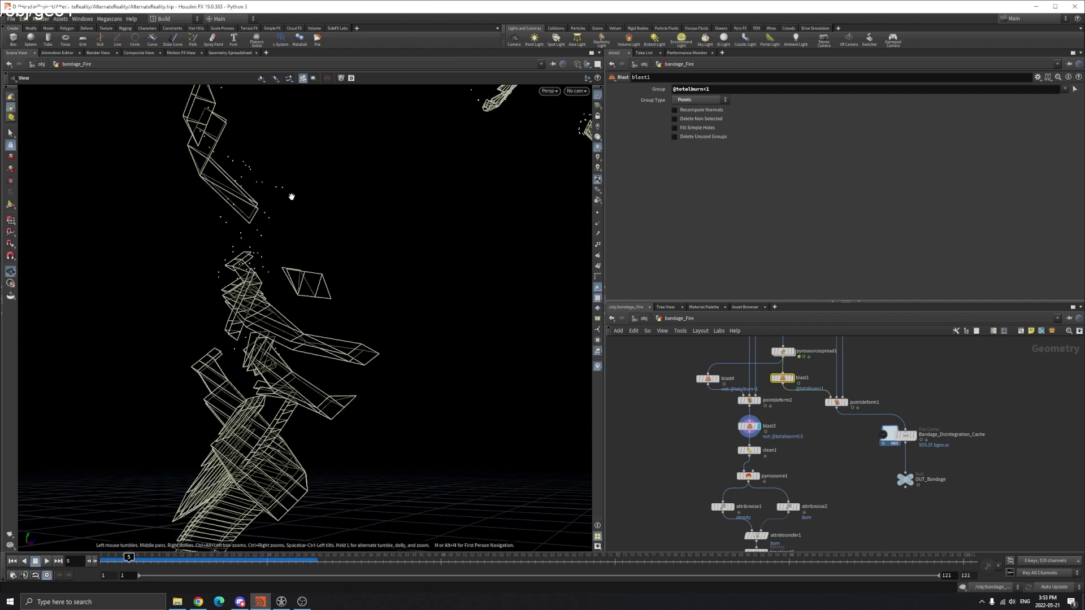
- Display clean1 and pyrosource1 in turn to compare the cleaned edge geometry with the scattered source points
click(758, 452)
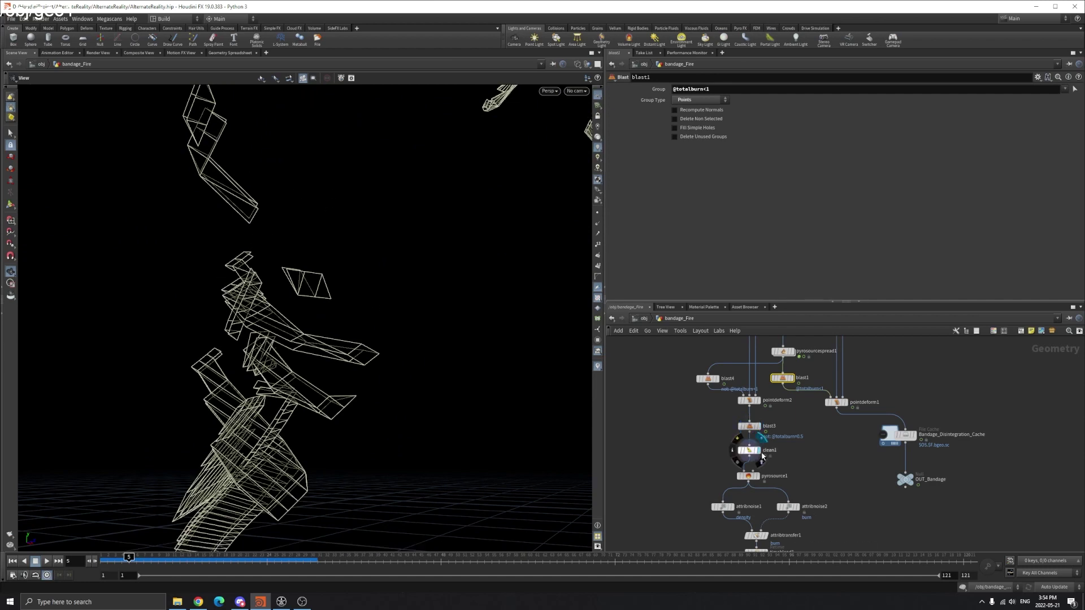
click(741, 451)
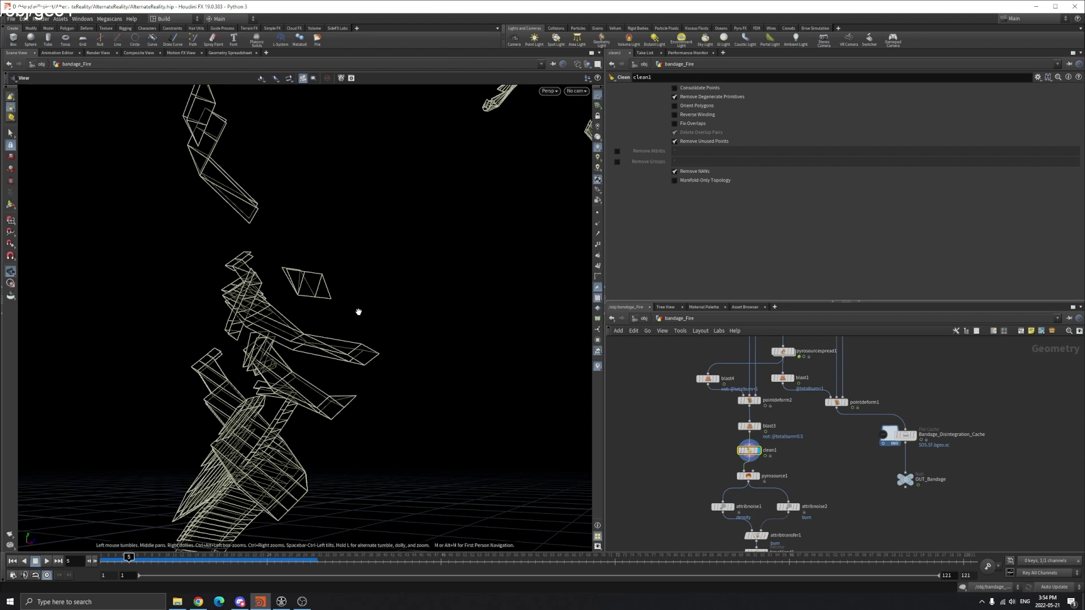
click(747, 476)
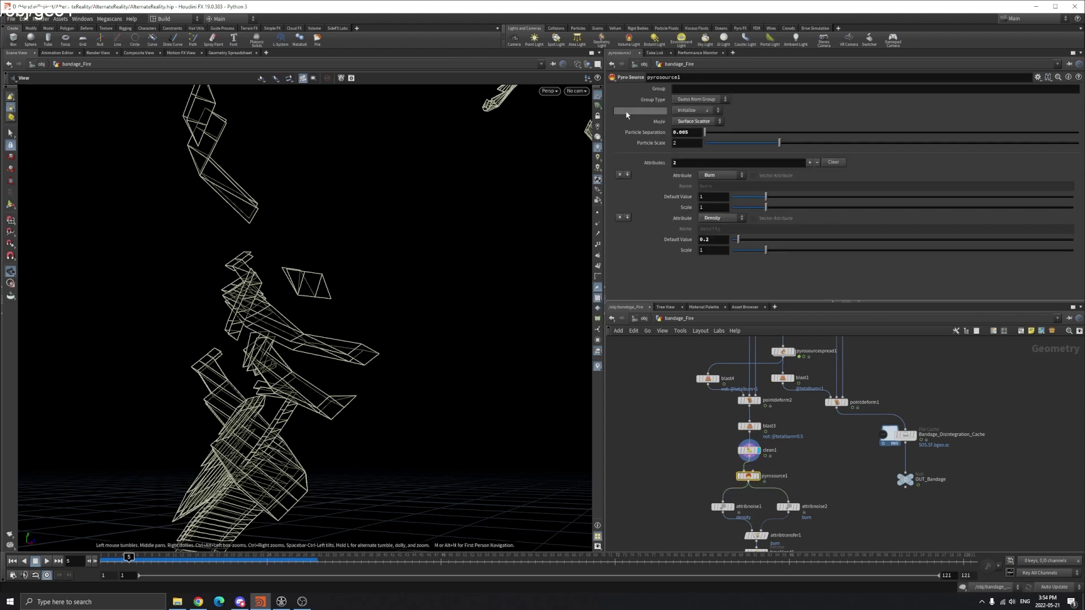
click(756, 477)
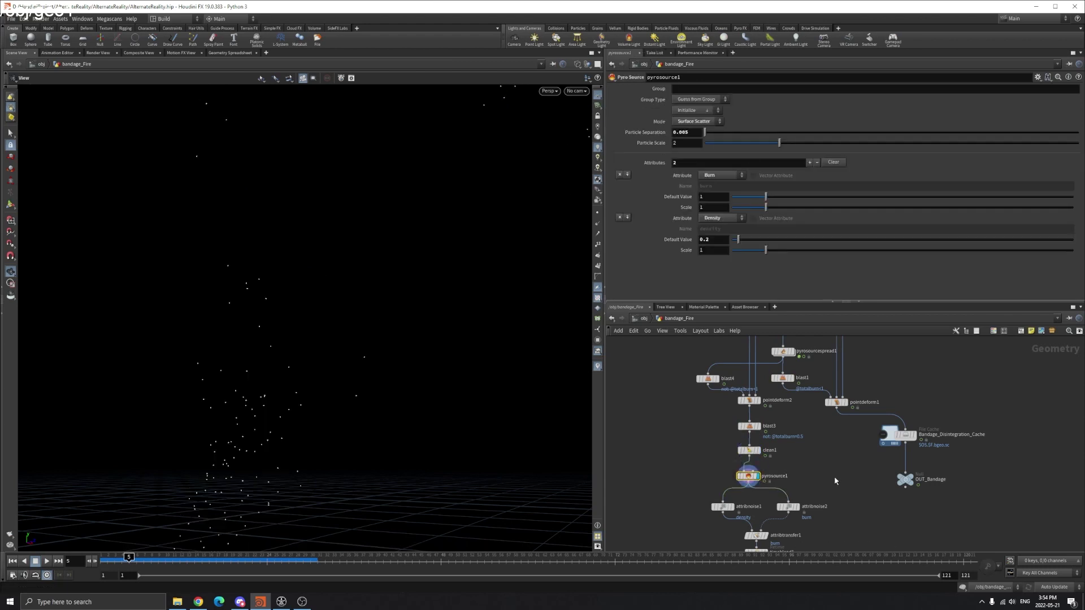
scroll(356, 397, up, 3)
scroll(357, 397, down, 4)
scroll(447, 242, up, 5)
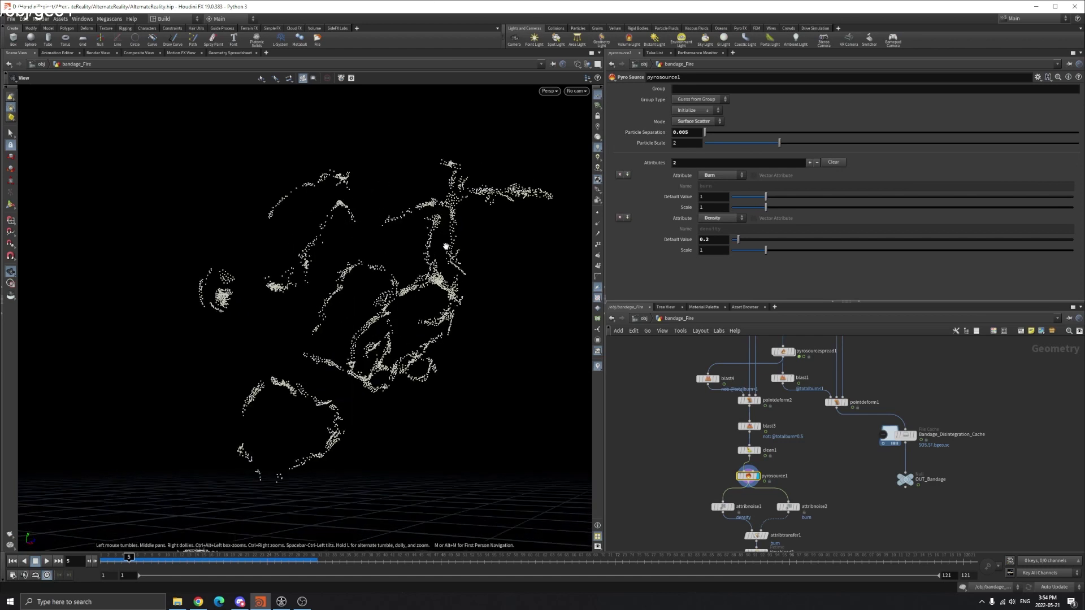
drag(431, 141, 452, 327)
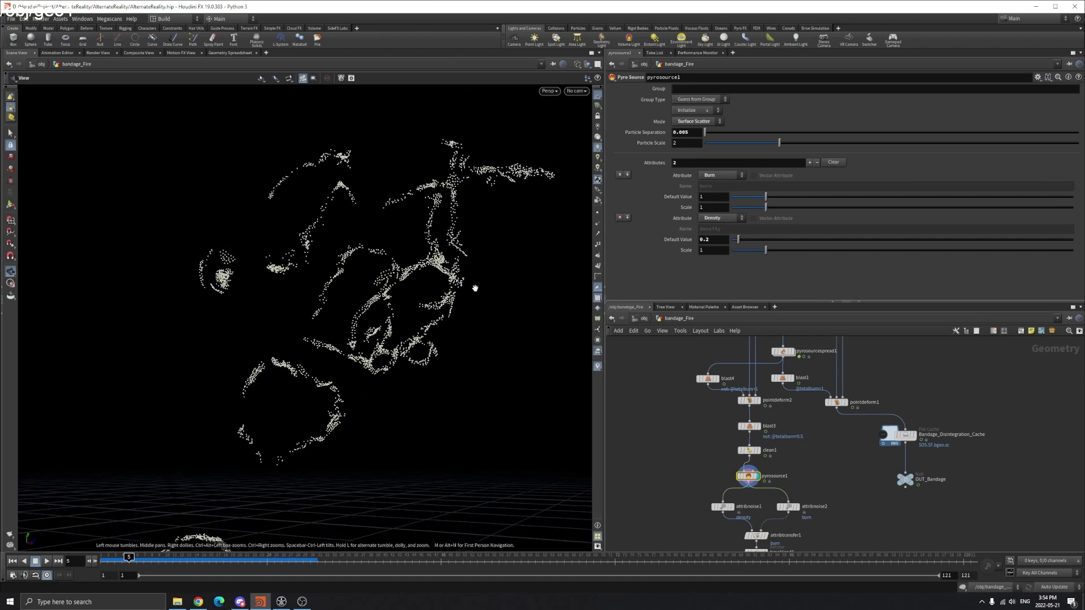
- Review pyrosource1's Surface Scatter mode and its Burn and Density attribute settings
click(694, 121)
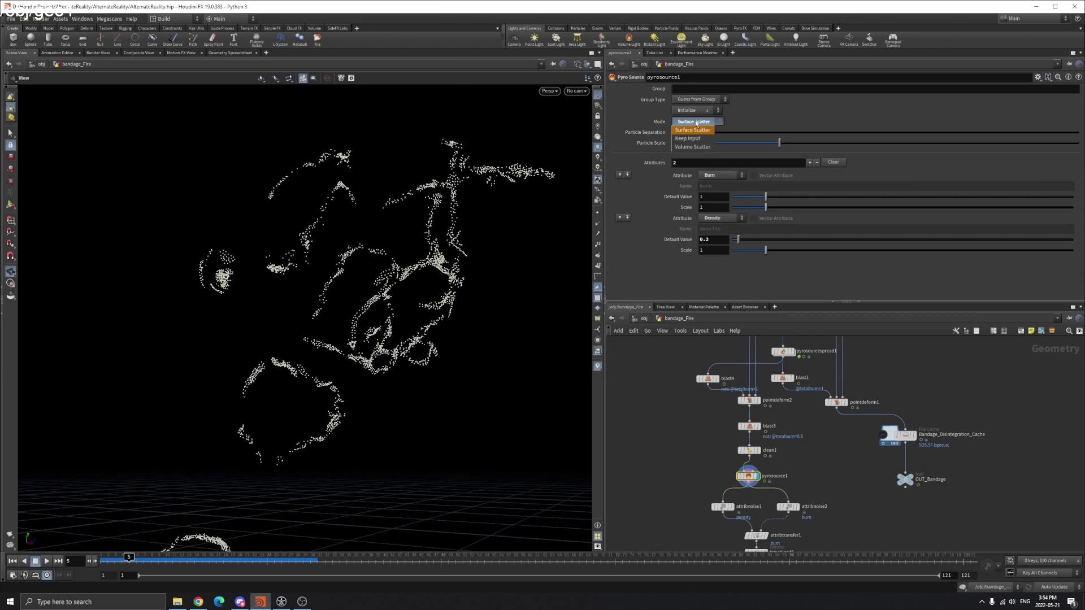
click(699, 130)
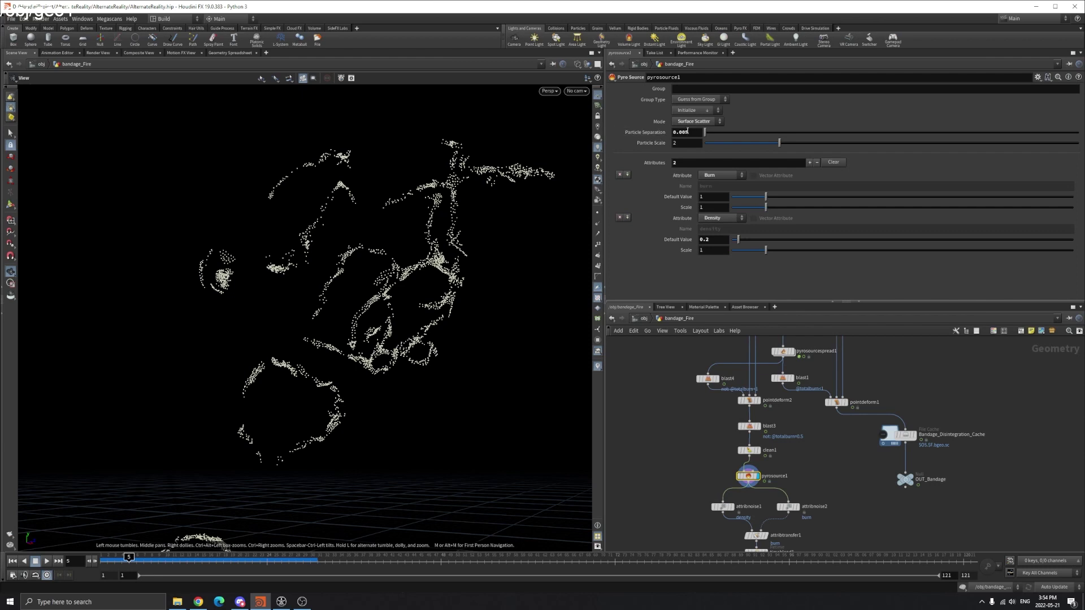
scroll(377, 305, down, 3)
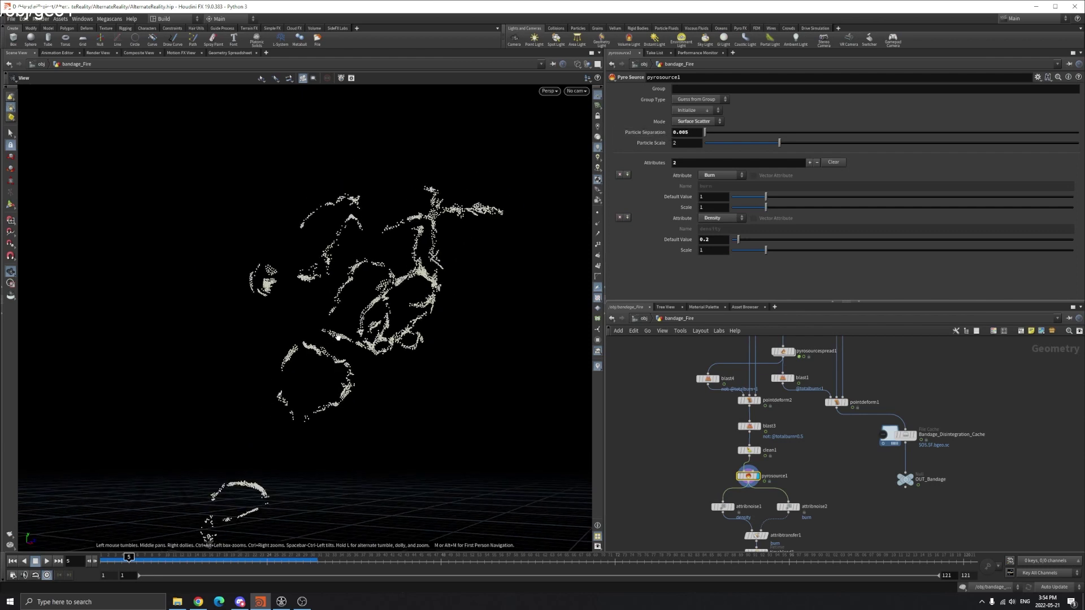
middle_drag(330, 362, 375, 299)
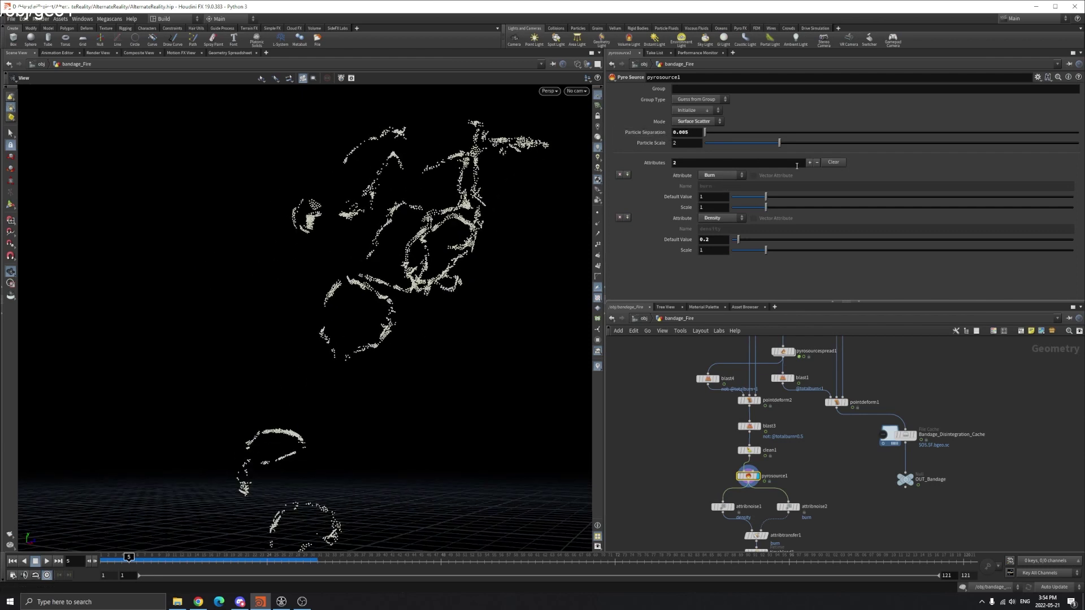
click(735, 175)
click(735, 175)
click(717, 220)
click(713, 227)
middle_drag(795, 479, 789, 451)
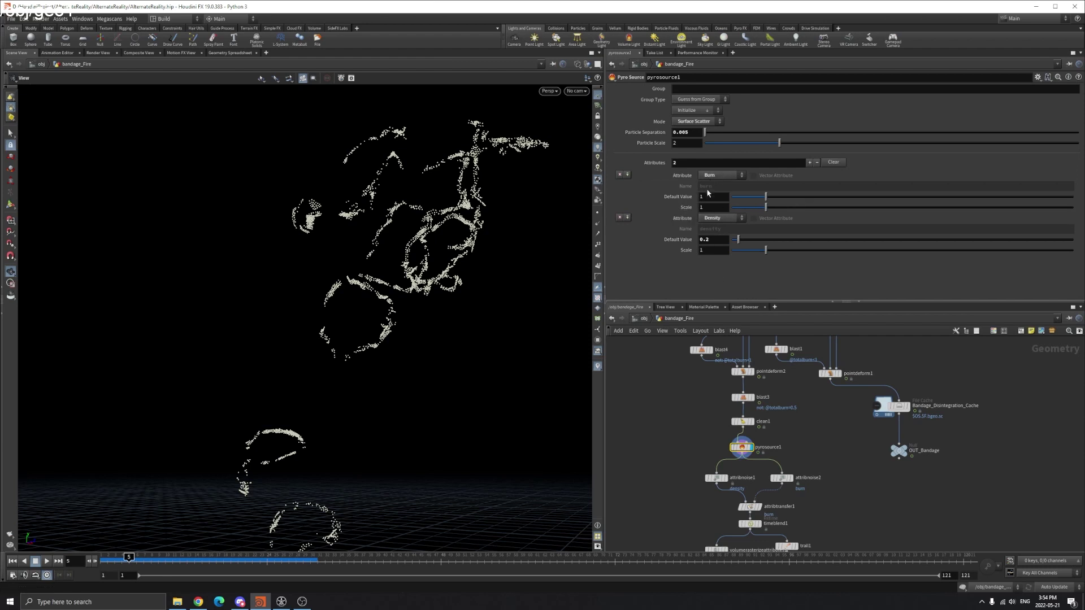
- Check the point attributes listed in pyrosource1's node info and close the info window
middle_drag(840, 502, 838, 429)
scroll(832, 449, up, 1)
key(Down)
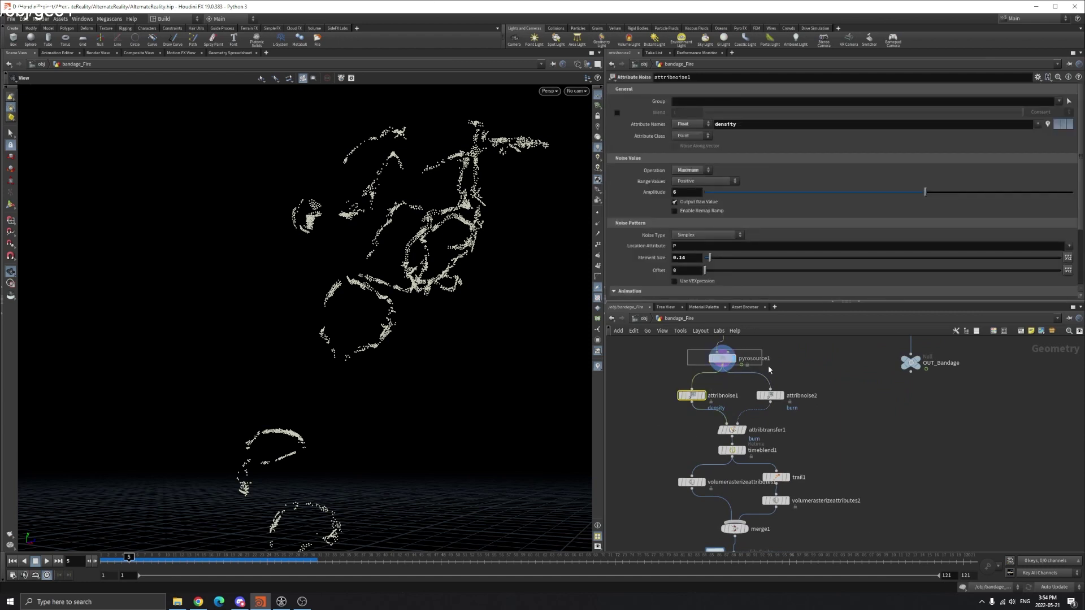
click(715, 356)
click(703, 360)
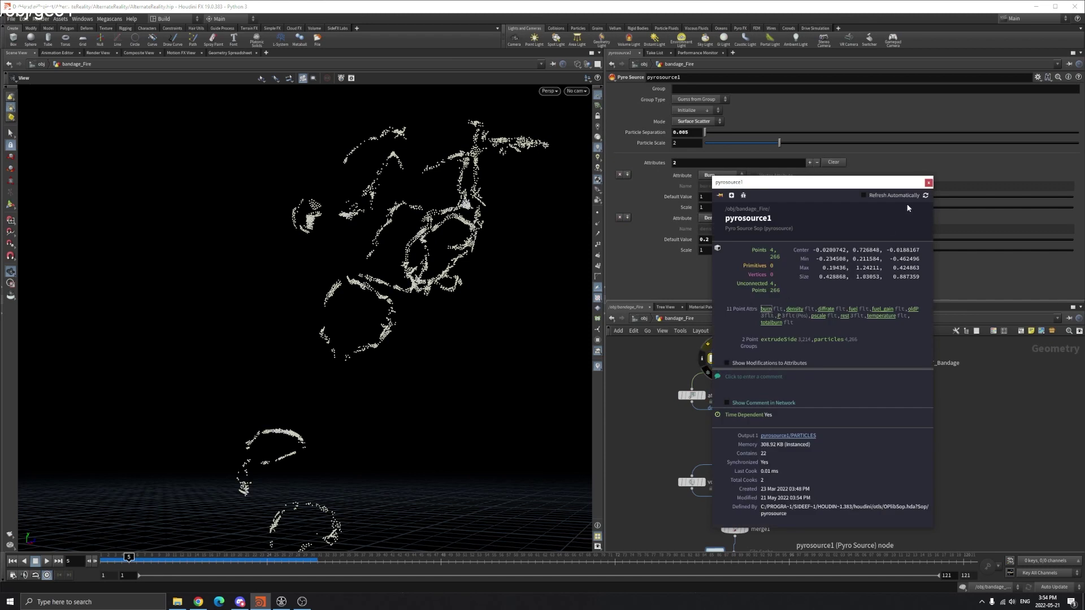
click(929, 183)
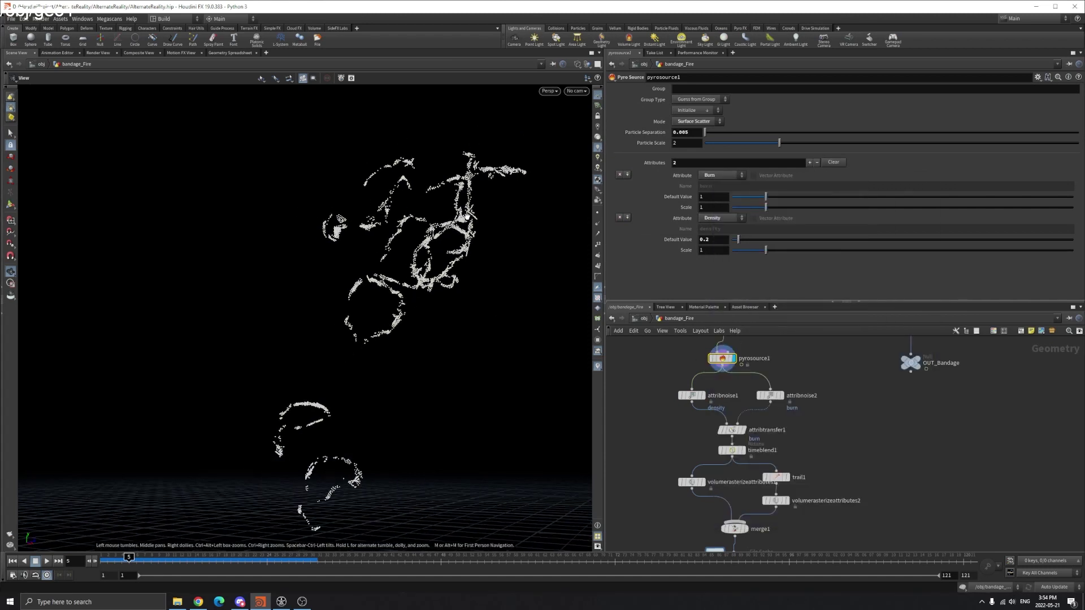
- Display attribnoise2 and review its burn attribute, noise value, pattern and animation settings
click(782, 396)
right_drag(429, 250, 502, 239)
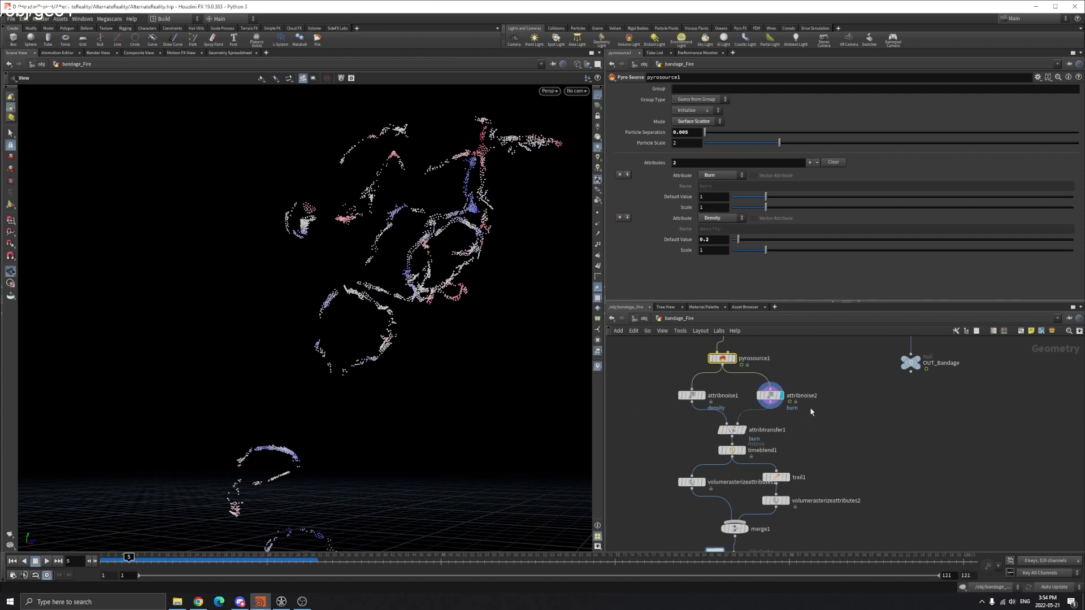
click(775, 397)
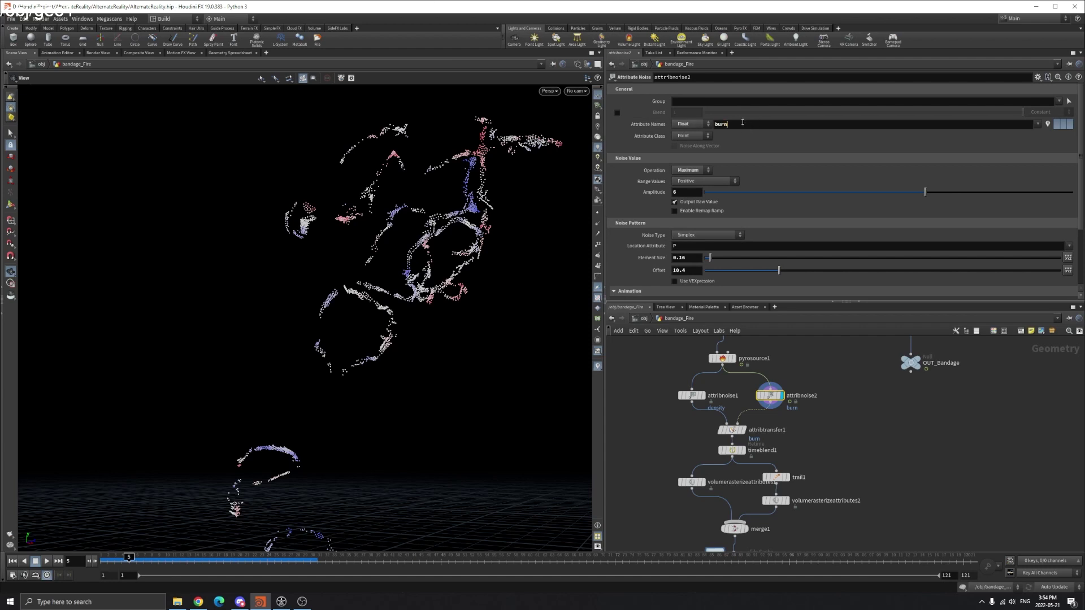
click(871, 124)
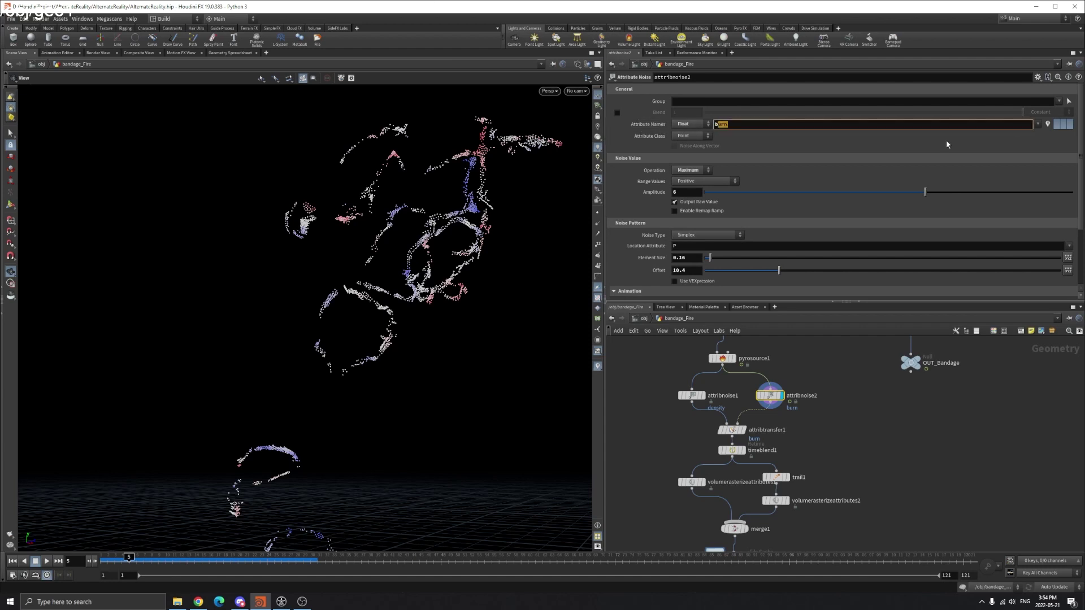
scroll(654, 227, down, 2)
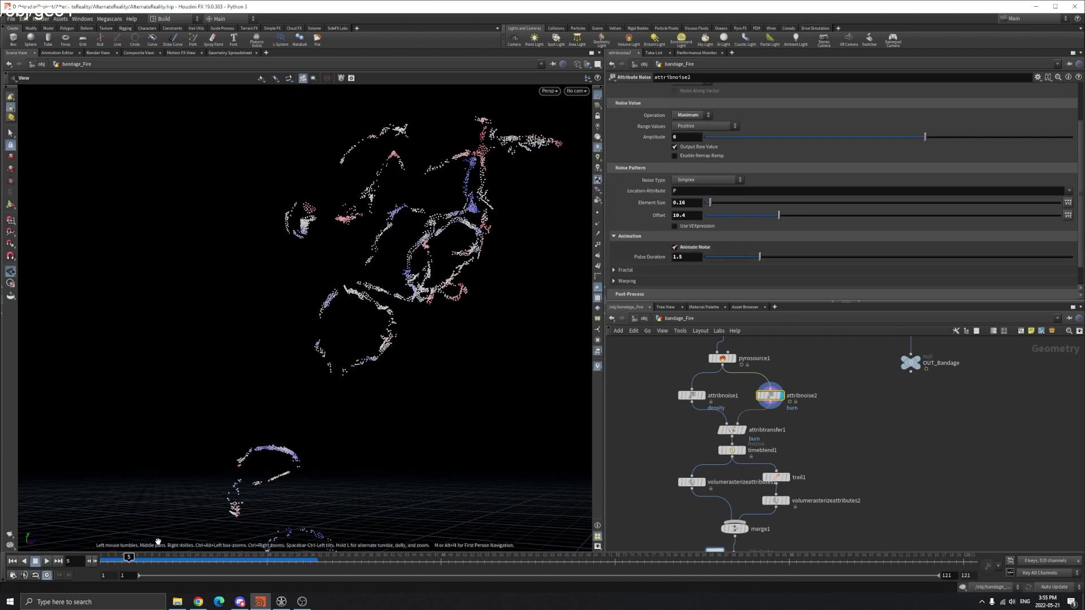
- Scrub the animated burn noise to frame 12 and show attribnoise1's density noise settings
click(189, 559)
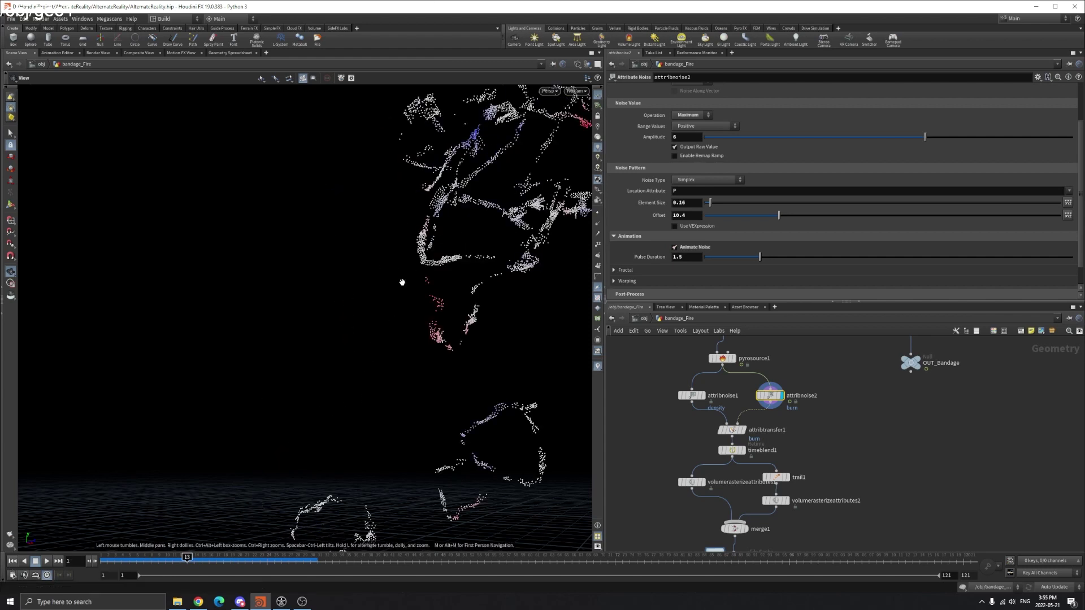
key(ctrl+Up)
scroll(378, 317, down, 5)
drag(276, 444, 224, 468)
click(179, 559)
click(685, 395)
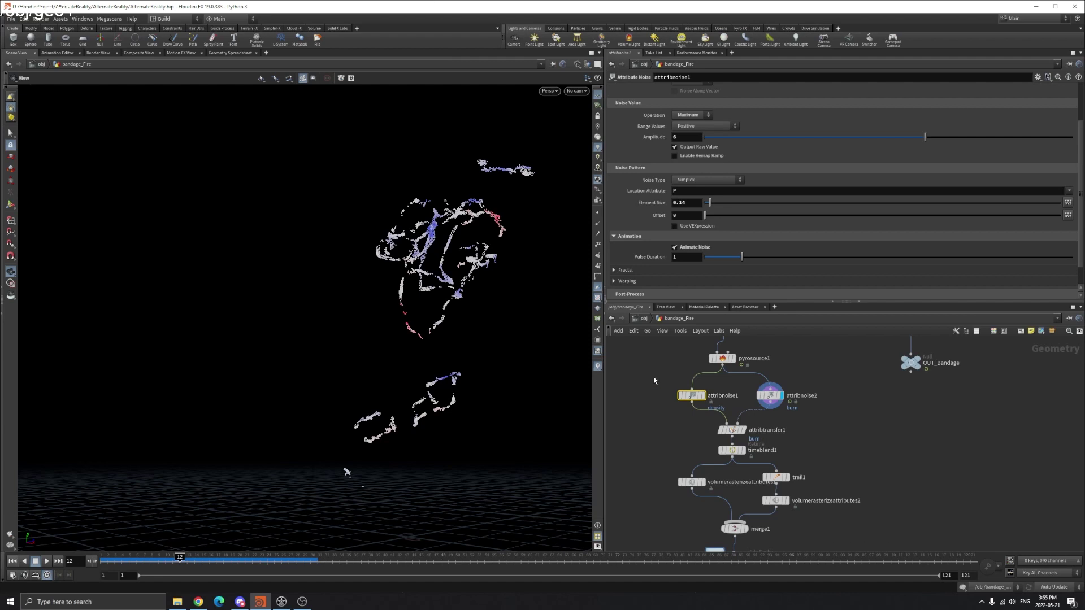
- Display attribtransfer1 with its burn point transfer and inspect the noise-colored edge points
click(731, 430)
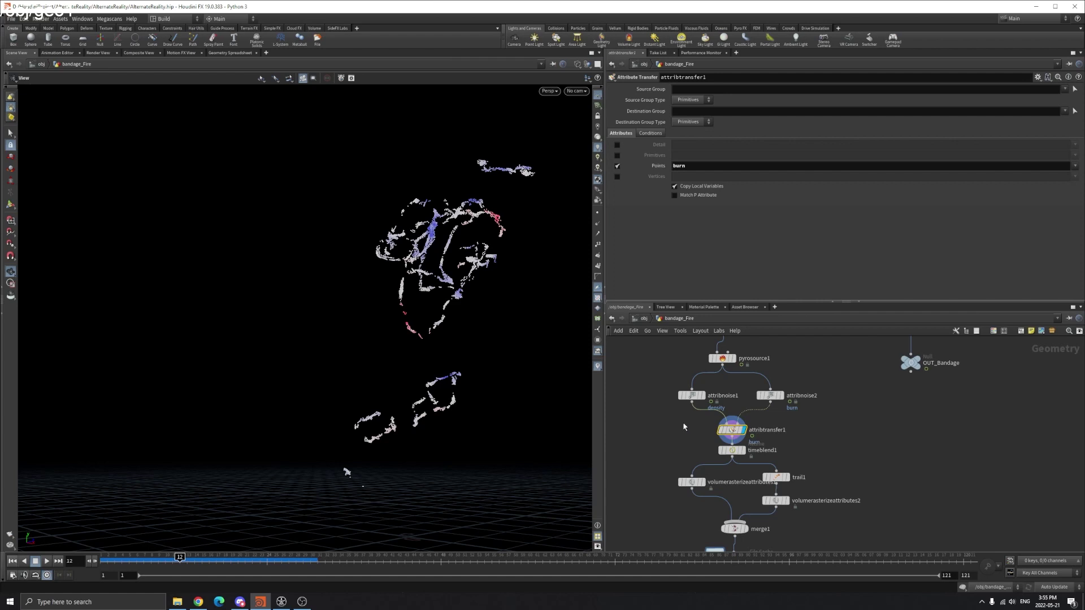
scroll(464, 282, up, 3)
scroll(464, 282, up, 2)
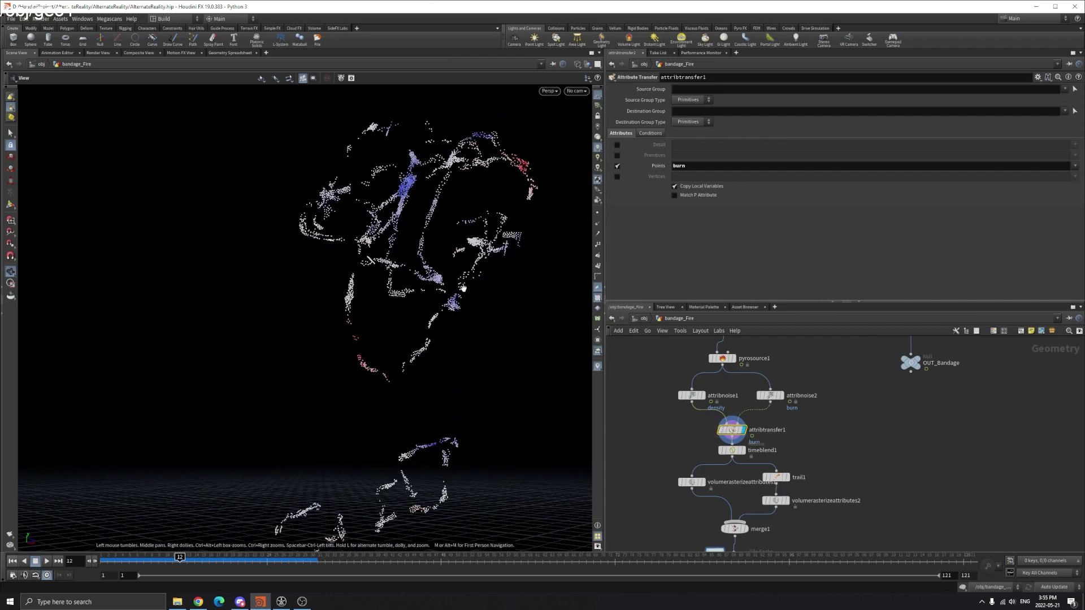
scroll(464, 282, down, 2)
middle_drag(463, 282, 335, 351)
- Point out the two noise nodes feeding attribtransfer1 and check its node info for the burn and density attributes
drag(646, 376, 678, 397)
click(769, 395)
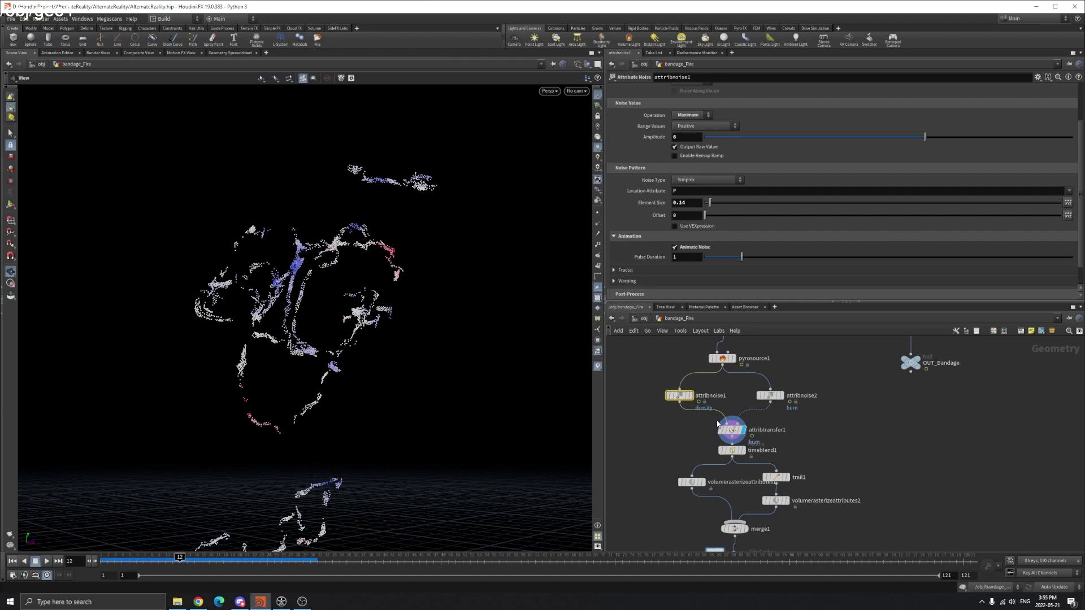
mouse_move(687, 394)
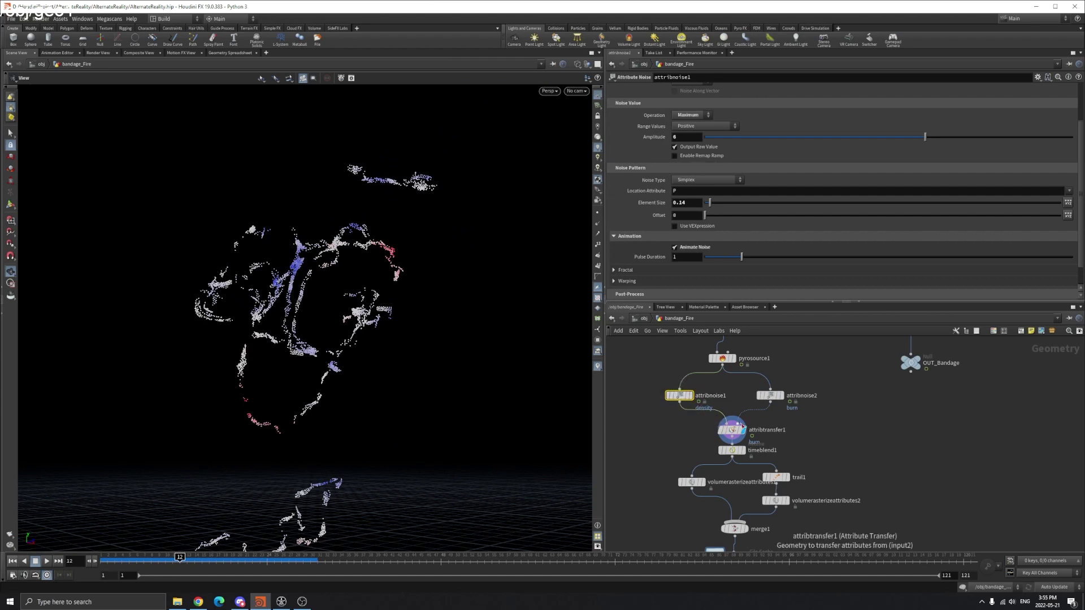
click(734, 430)
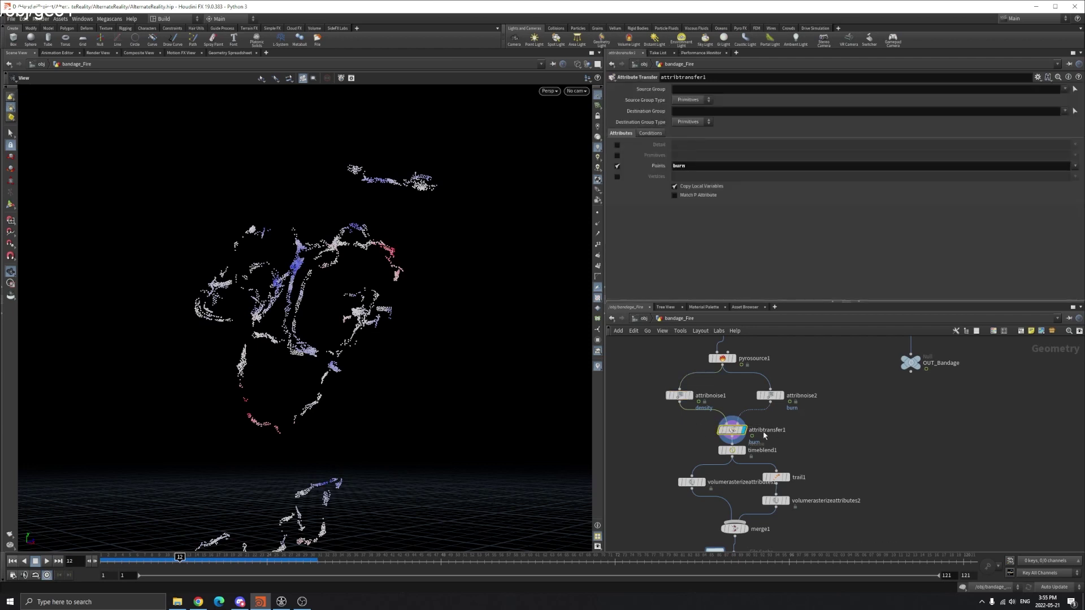
click(693, 430)
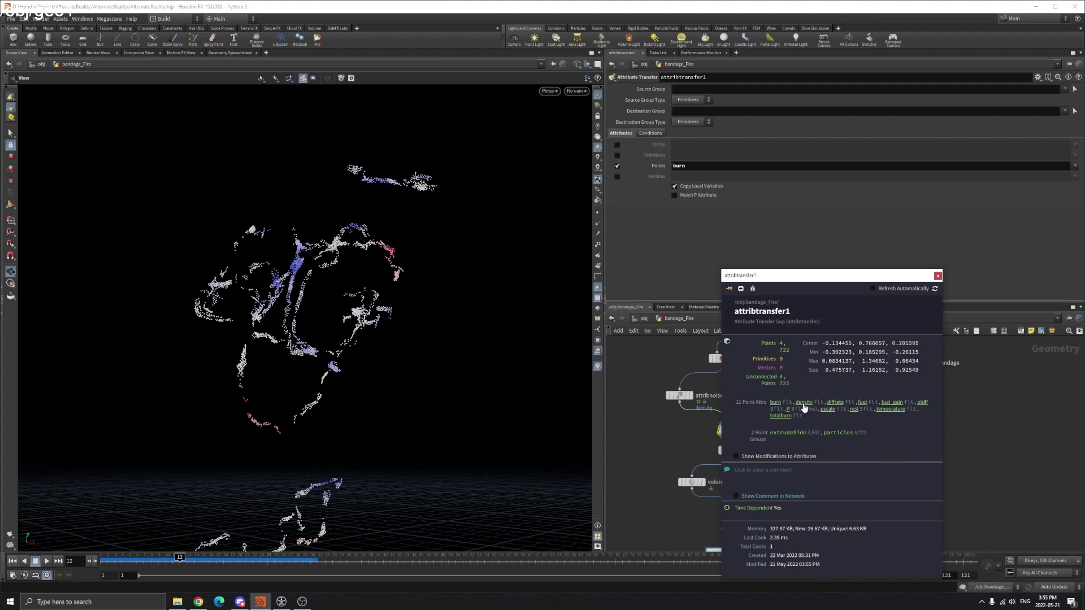
click(938, 276)
- Delete the timeblend1 node between attribtransfer1 and the volume rasterize branches
drag(646, 376, 745, 436)
drag(293, 437, 269, 494)
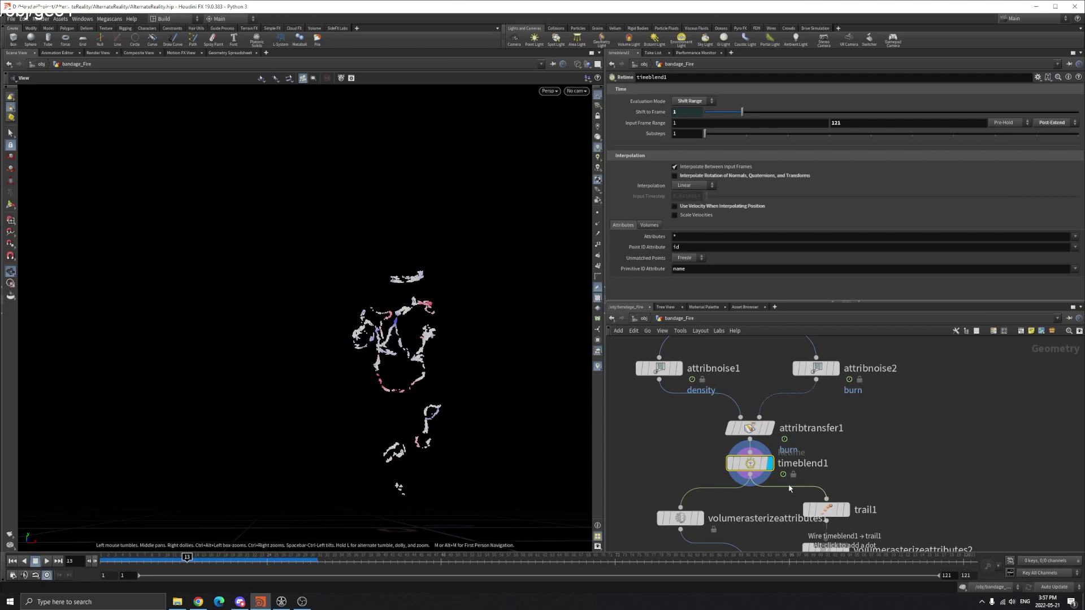
key(Delete)
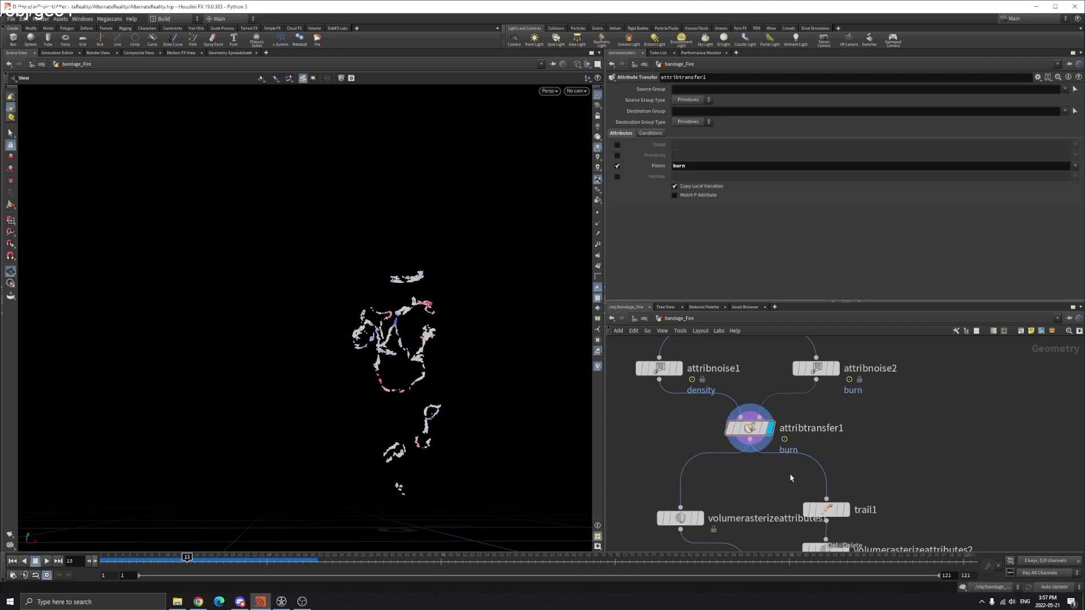
- Show the parameters of volumerasterizeattributes1 to review its density and burn rasterization settings
scroll(789, 474, down, 4)
scroll(784, 481, up, 3)
middle_drag(780, 484, 788, 419)
drag(619, 408, 732, 449)
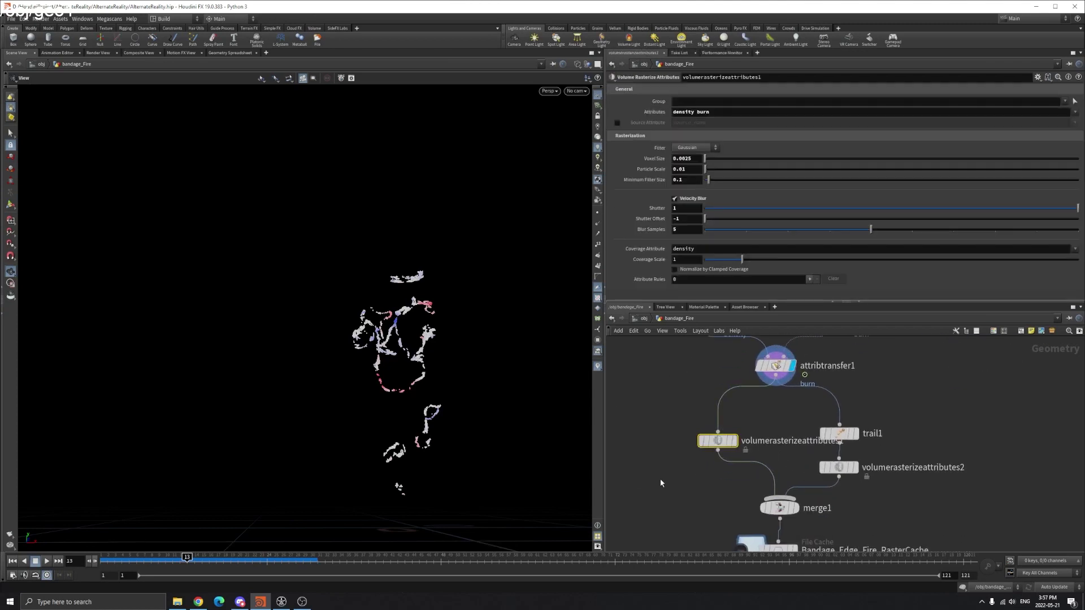
- Bypass the trail1 and volumerasterizeattributes2 nodes in the second rasterize branch feeding merge1
drag(666, 416, 735, 459)
mouse_move(436, 378)
mouse_down()
mouse_move(465, 386)
mouse_move(452, 373)
mouse_up()
scroll(440, 365, up, 3)
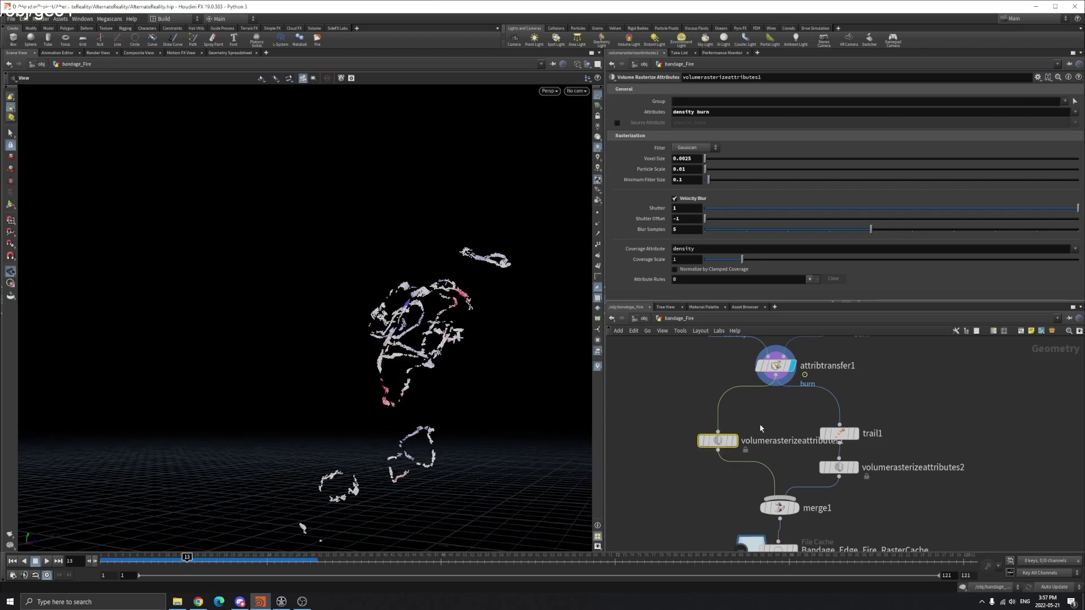
drag(910, 493, 819, 412)
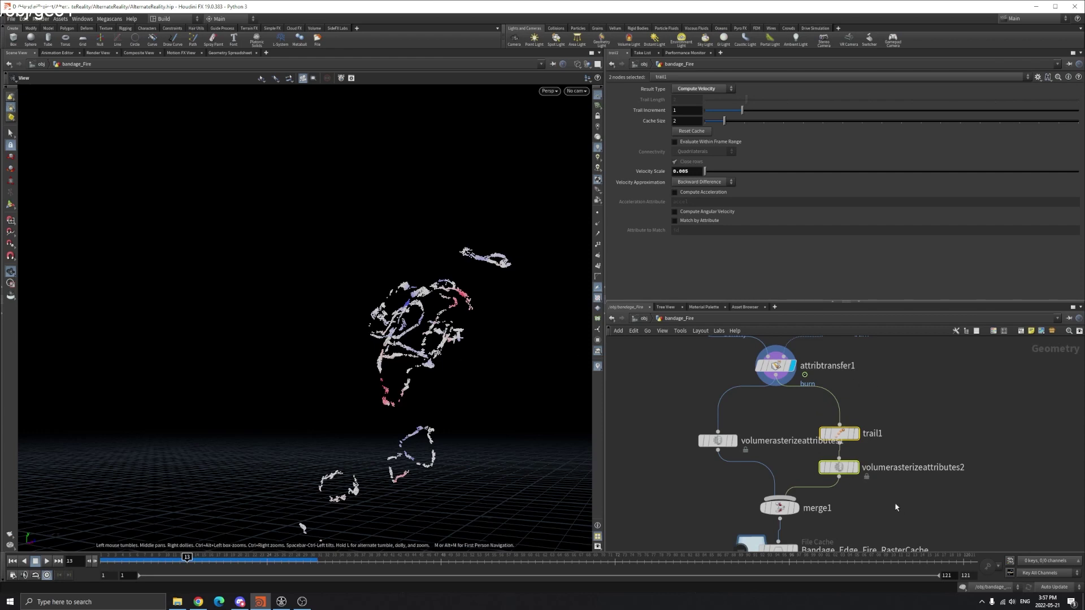
click(820, 413)
middle_drag(920, 496, 916, 433)
- Point out the burn entry in volumerasterizeattributes1's Attributes and display the node's rasterized volume shaded in the viewport
click(715, 377)
middle_drag(674, 359, 663, 406)
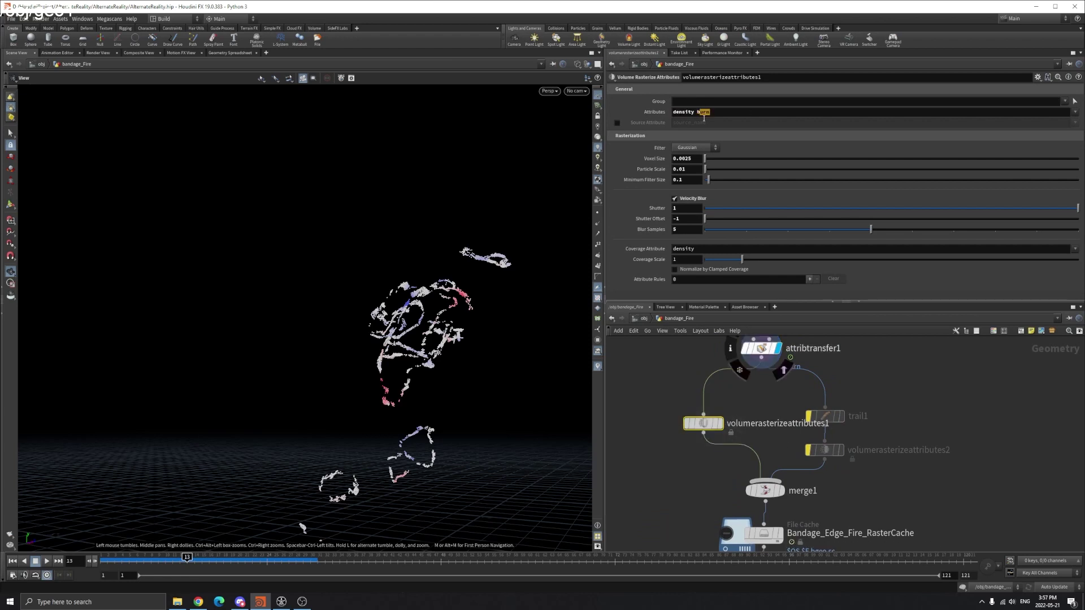
mouse_move(701, 136)
mouse_down()
mouse_move(670, 133)
mouse_move(716, 134)
mouse_up()
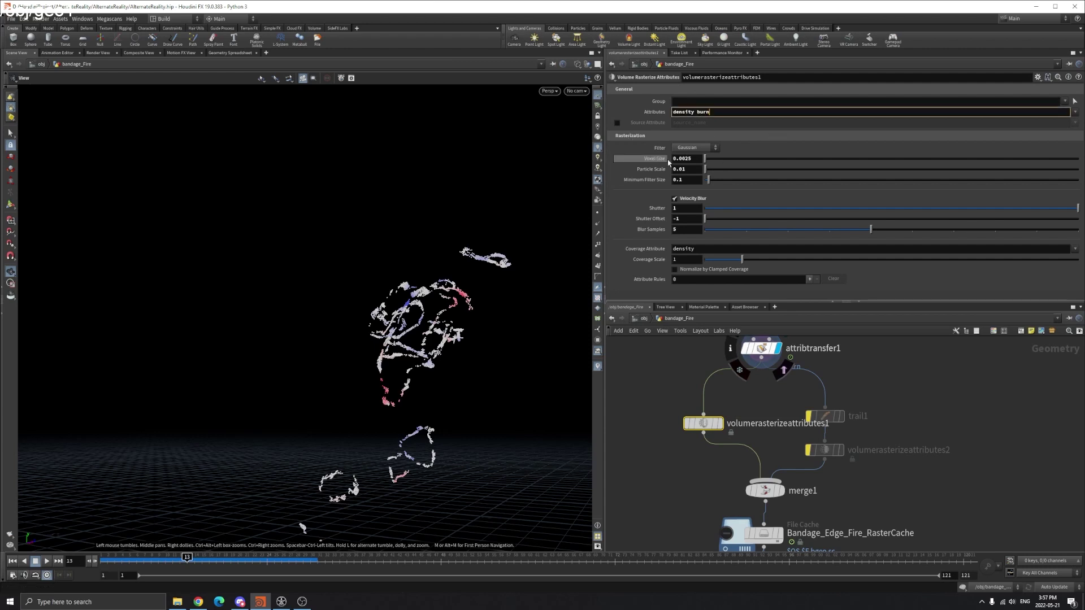
click(717, 423)
key(shift+w)
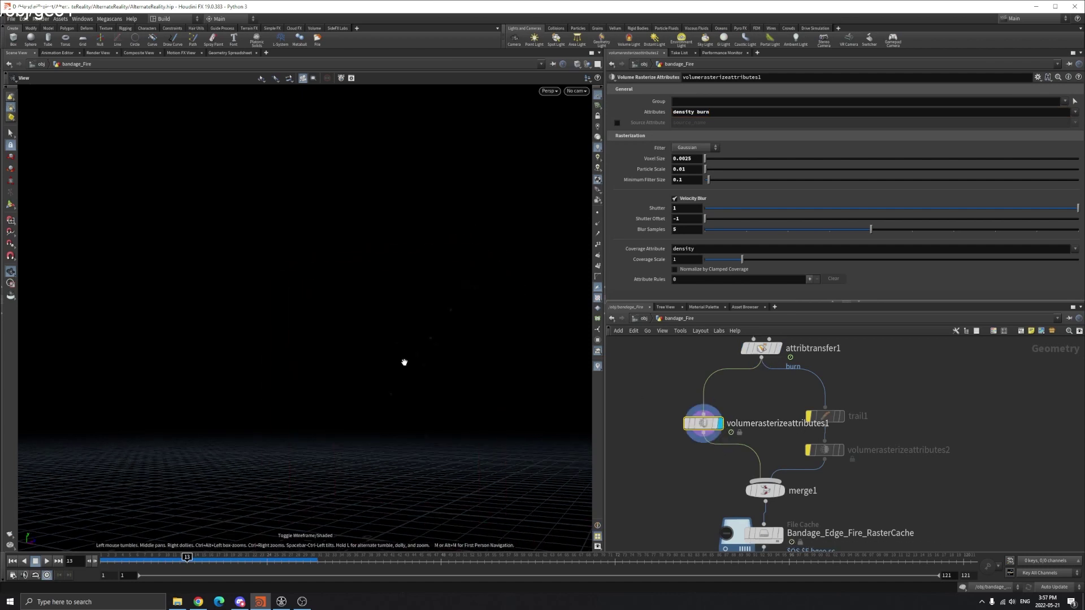
drag(405, 362, 467, 387)
right_drag(531, 335, 404, 345)
- Set the viewport's background color scheme to Light to try to see the rasterized volume better
key(d)
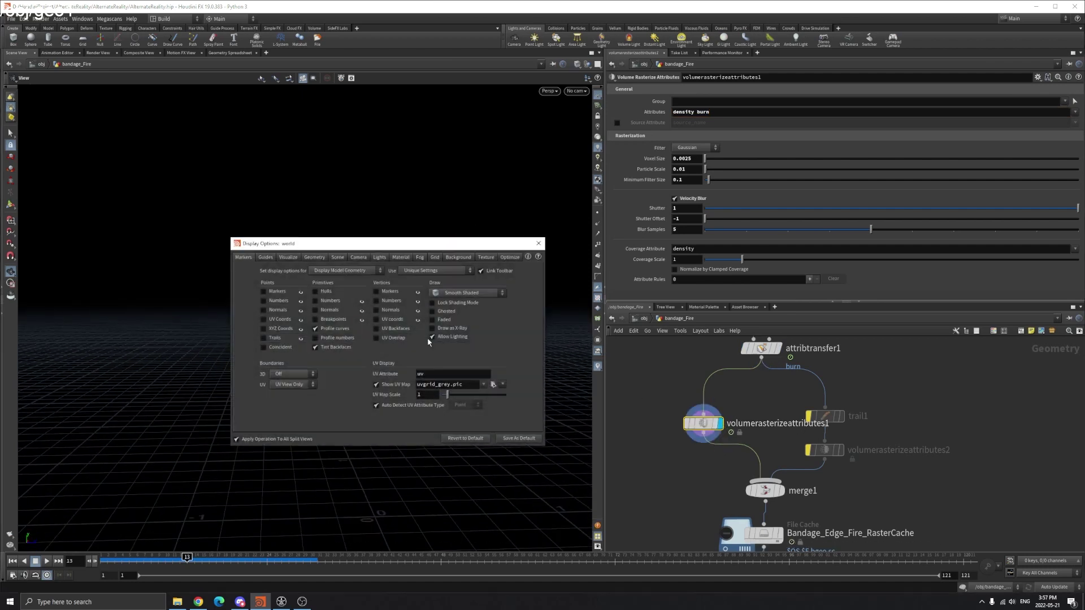
click(456, 258)
click(299, 271)
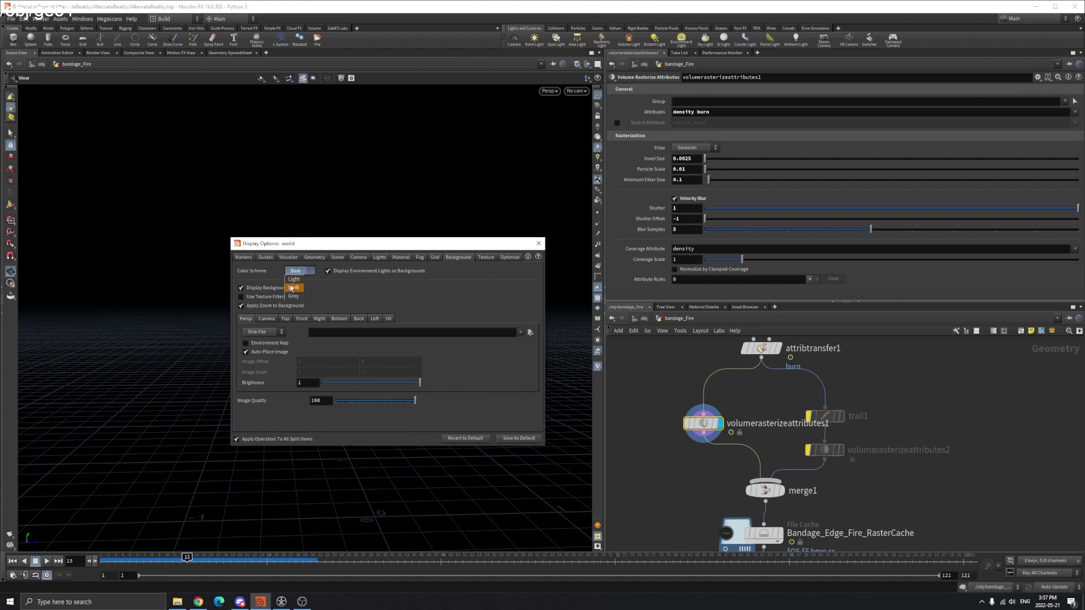
click(294, 280)
click(539, 243)
scroll(501, 283, down, 1)
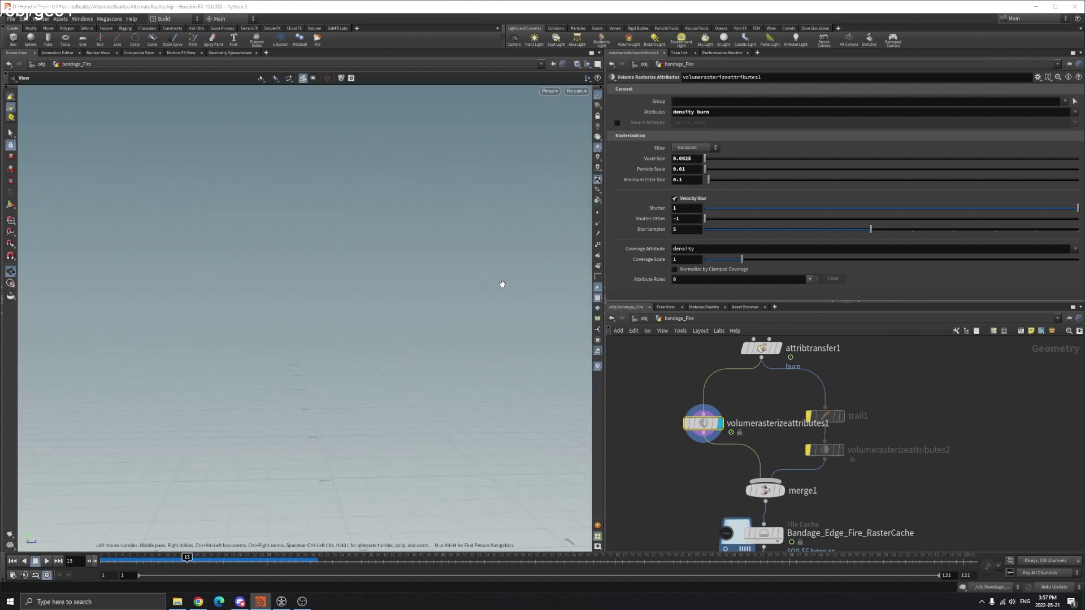
- Set the viewport's background color scheme back to Dark and look at the rasterized volume up close
key(d)
click(295, 271)
click(298, 289)
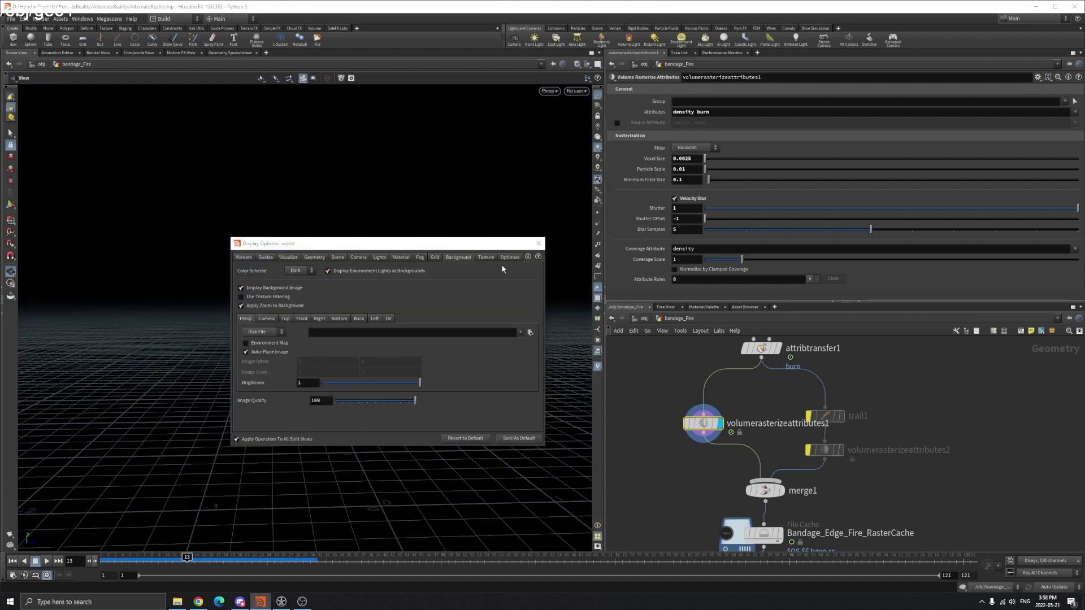
click(538, 244)
drag(478, 306, 421, 215)
- Display the Bandage_Edge_Fire_RasterCache file cache and inspect its volume at frame 18
middle_drag(679, 480, 676, 426)
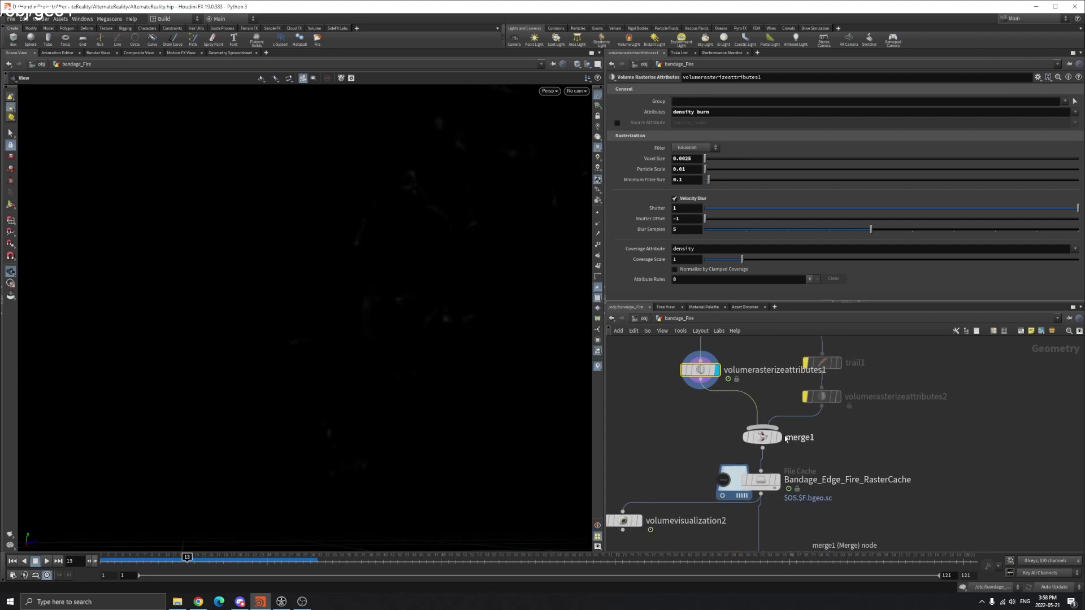
click(777, 480)
drag(333, 392, 449, 267)
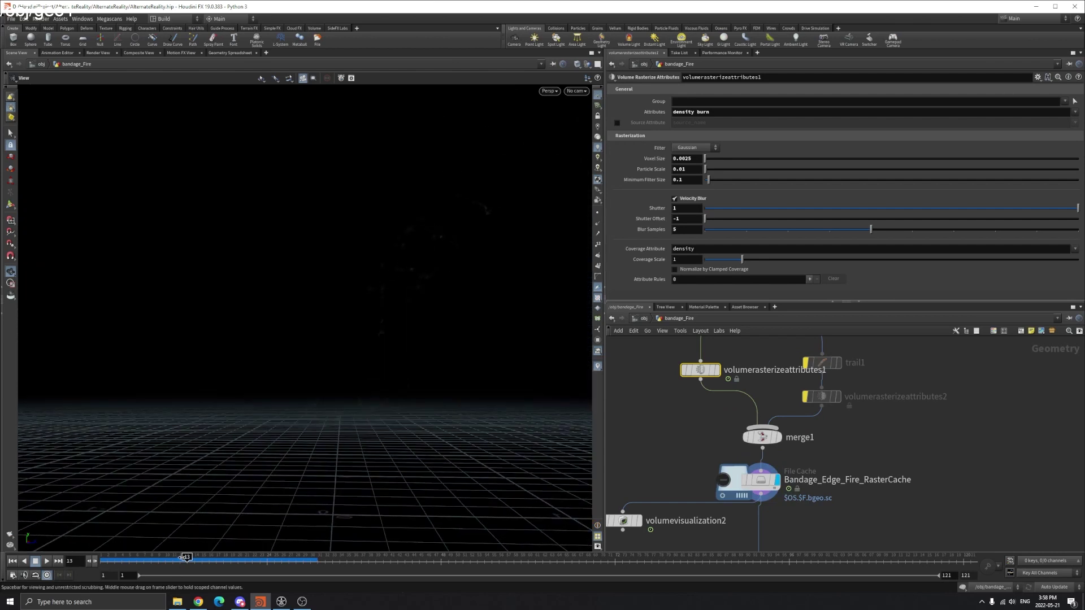
drag(332, 562, 225, 564)
drag(447, 335, 442, 300)
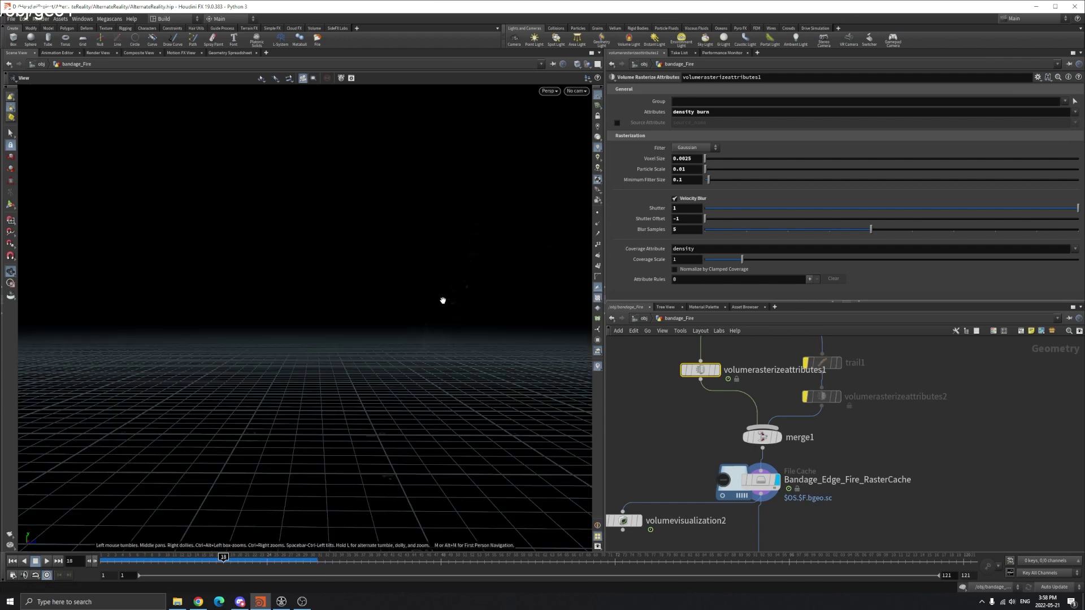
- Display volumevisualization2 and examine the glowing burn emission along the bandage edges with its Emission settings shown
middle_drag(611, 512, 649, 445)
click(666, 450)
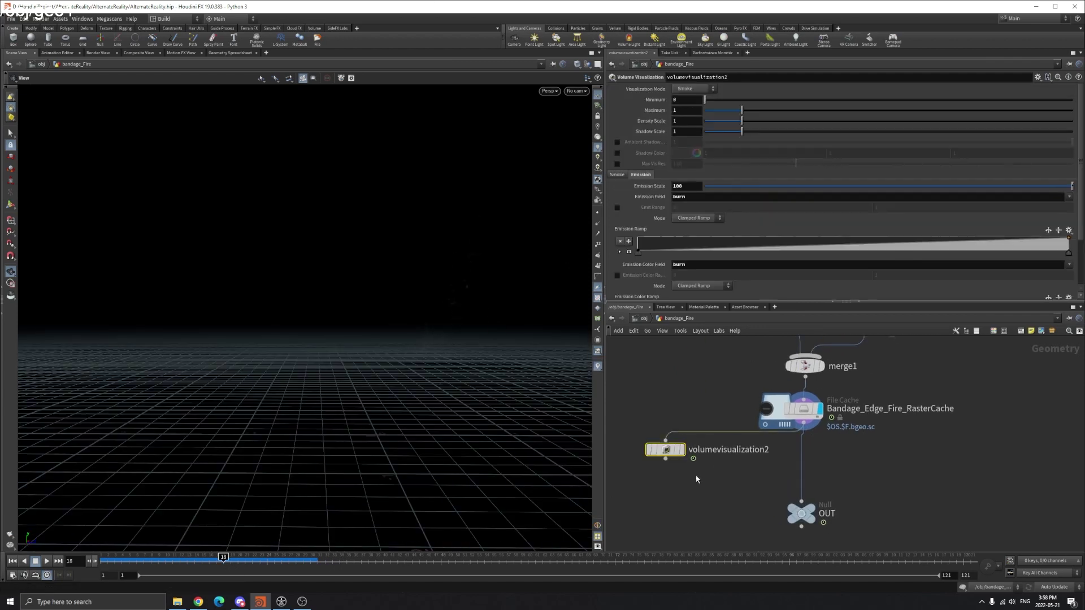
click(683, 451)
scroll(482, 311, up, 4)
scroll(462, 263, up, 3)
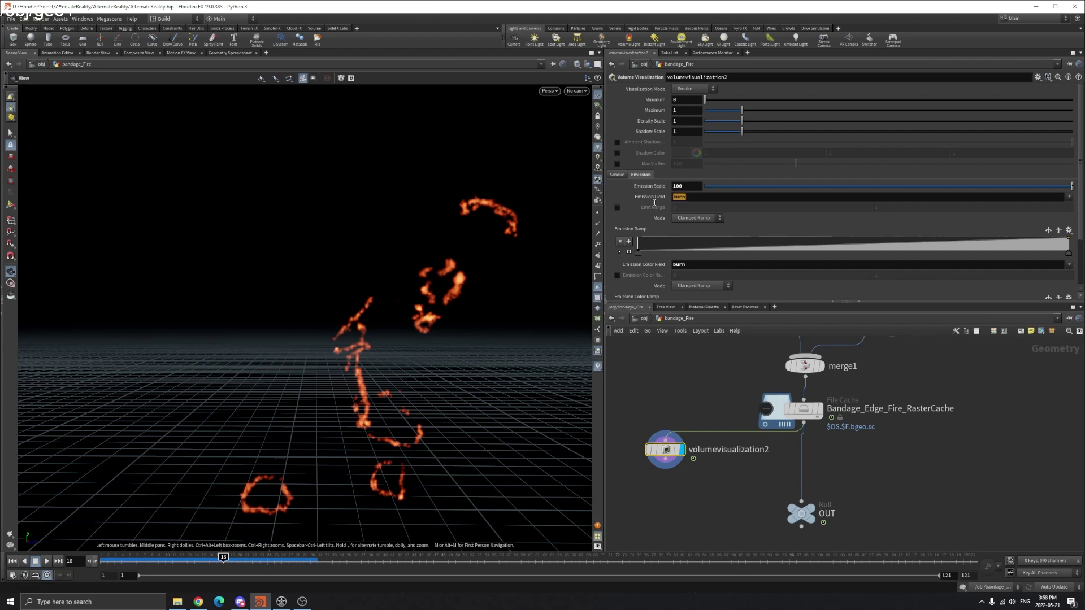
- Try a lower Emission Scale of 10 on volumevisualization2 and set it back to 100
drag(730, 188, 1072, 193)
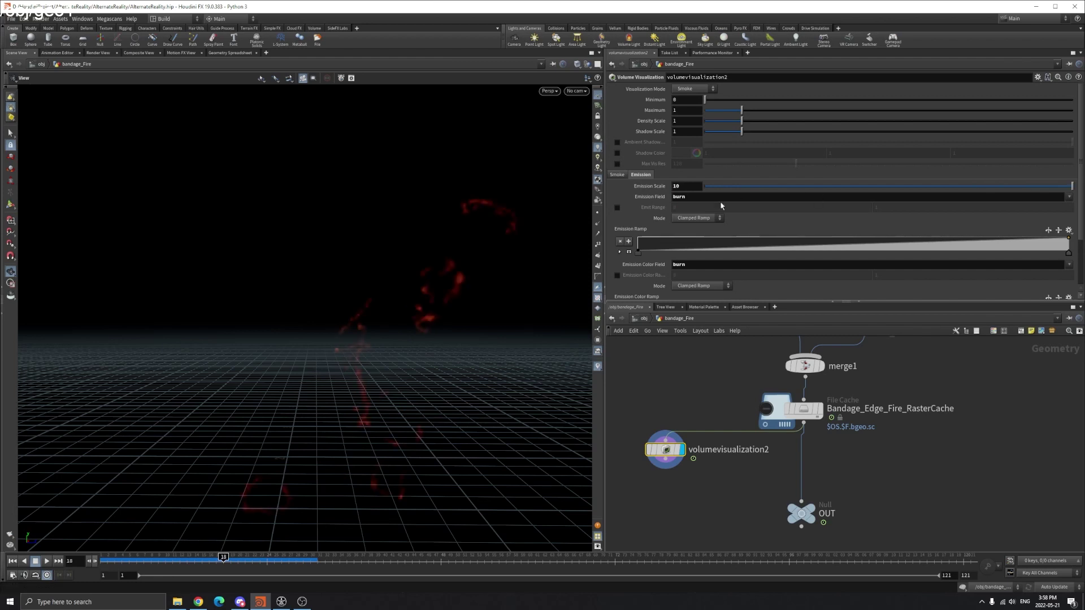
click(690, 187)
text(0)
key(Return)
- Play the timeline to preview the visualized burn volumes moving along the edges, stopping at frame 33
drag(473, 204, 412, 345)
click(47, 561)
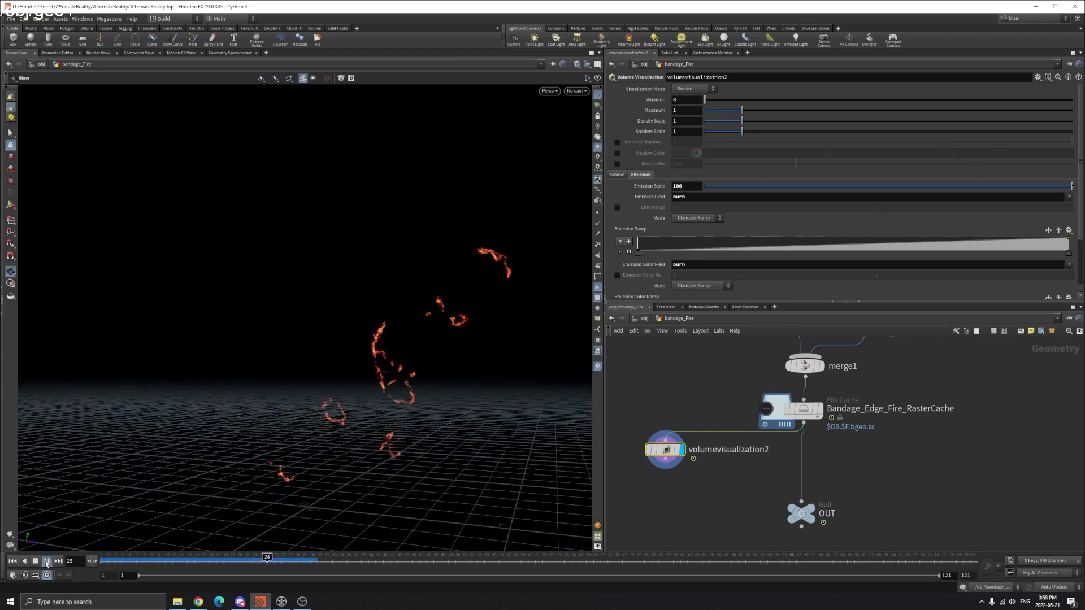
click(46, 561)
drag(342, 354, 390, 416)
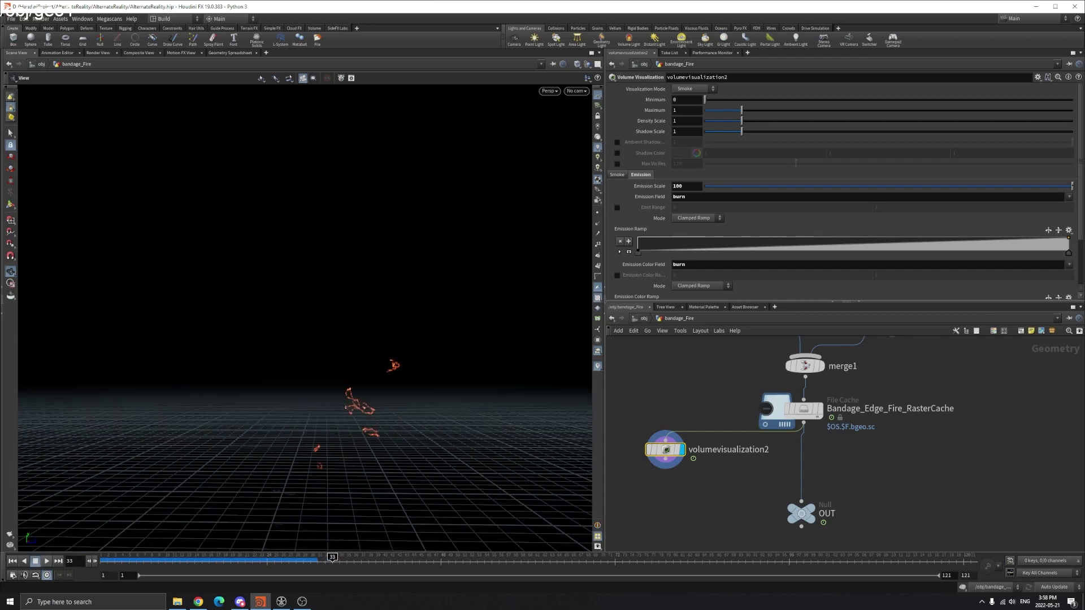